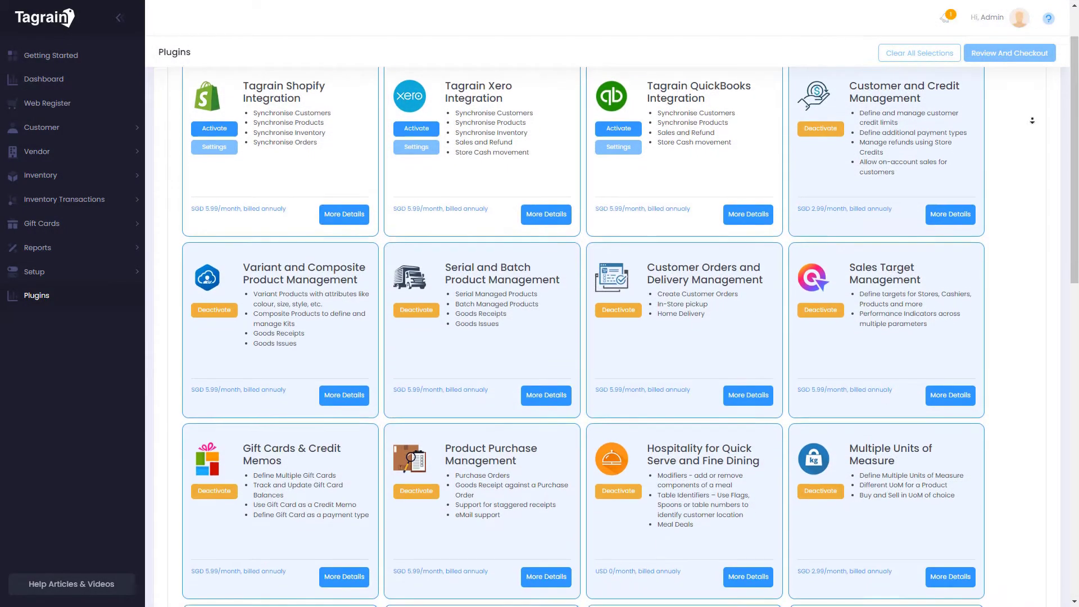
# Go to Web Register to show the Select POS list of five registers
pyautogui.middleClick(1031, 120)
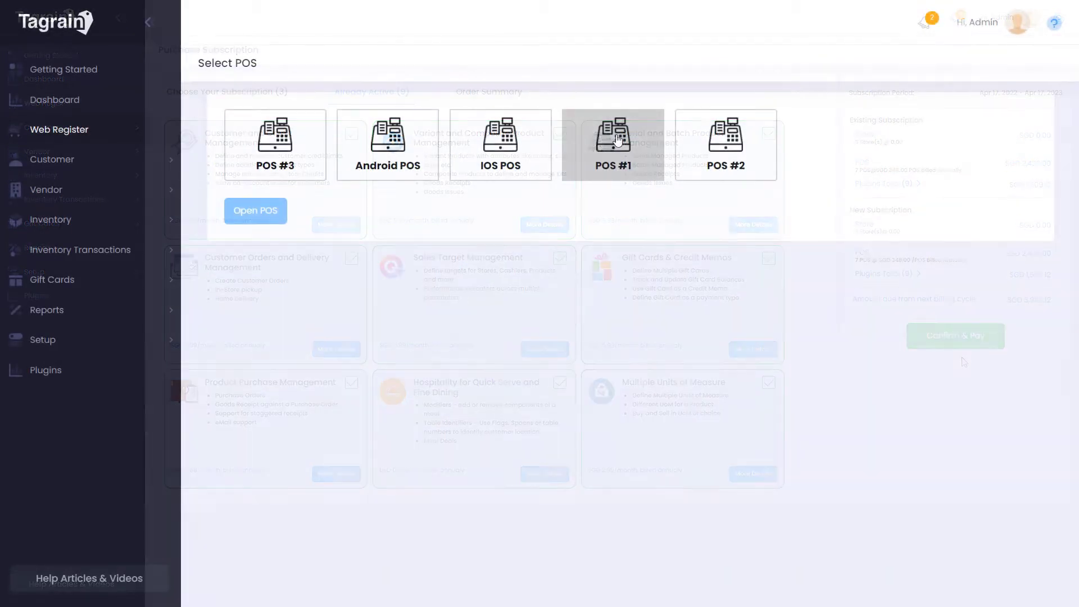
# Open register POS #1 with a 45.00 opening amount and start selling
pyautogui.click(618, 139)
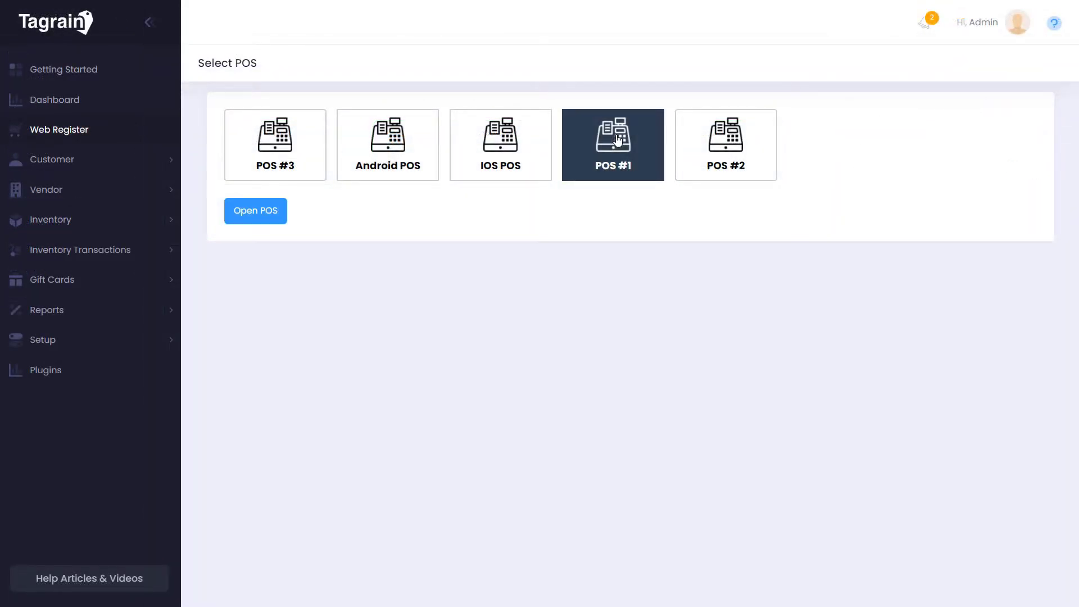
pyautogui.click(239, 210)
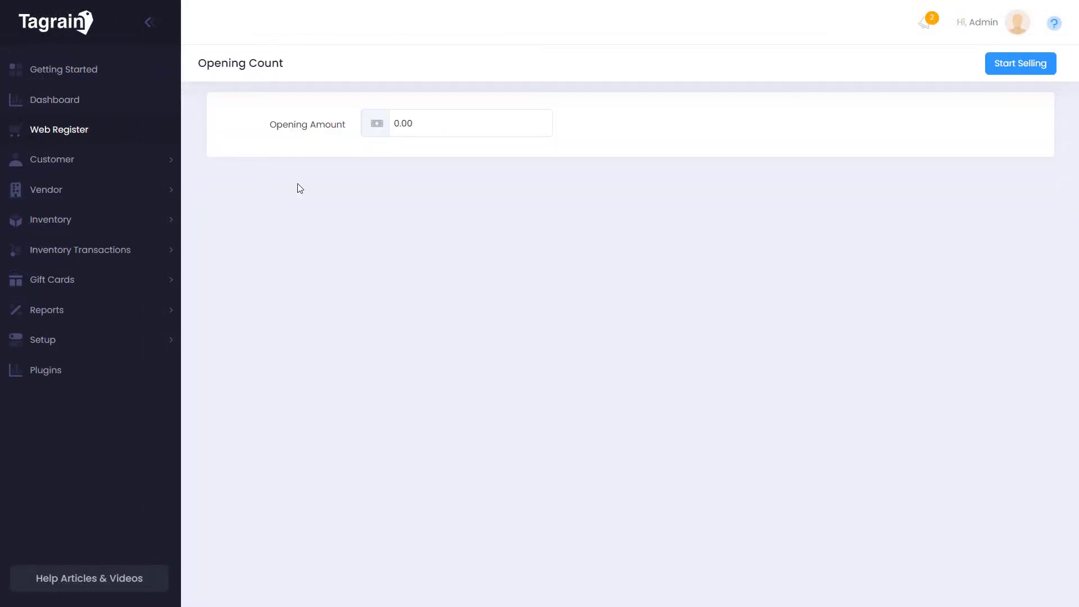
pyautogui.click(439, 123)
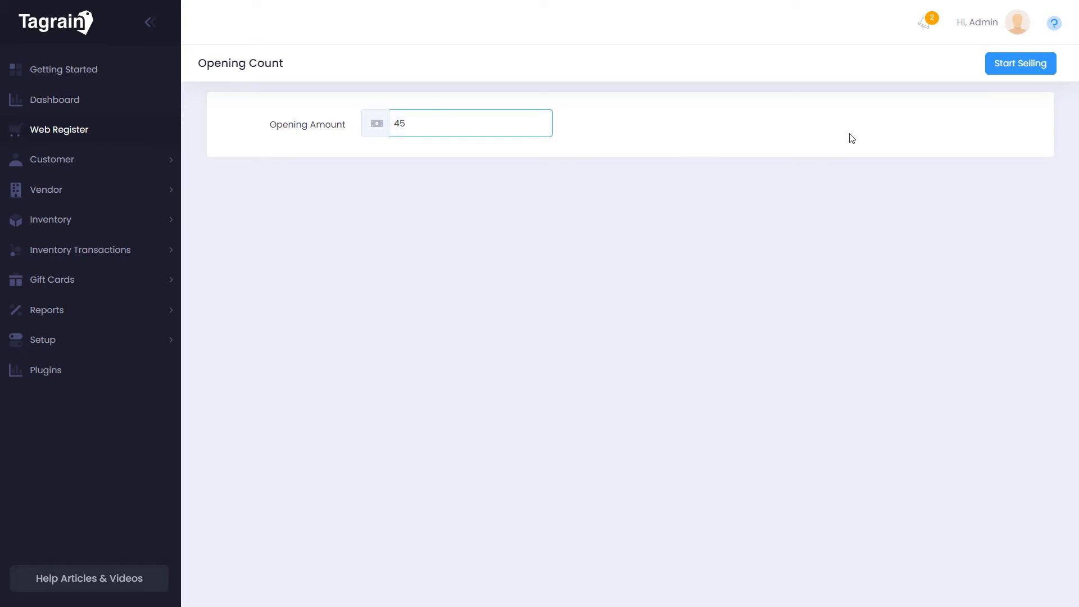
pyautogui.click(1032, 66)
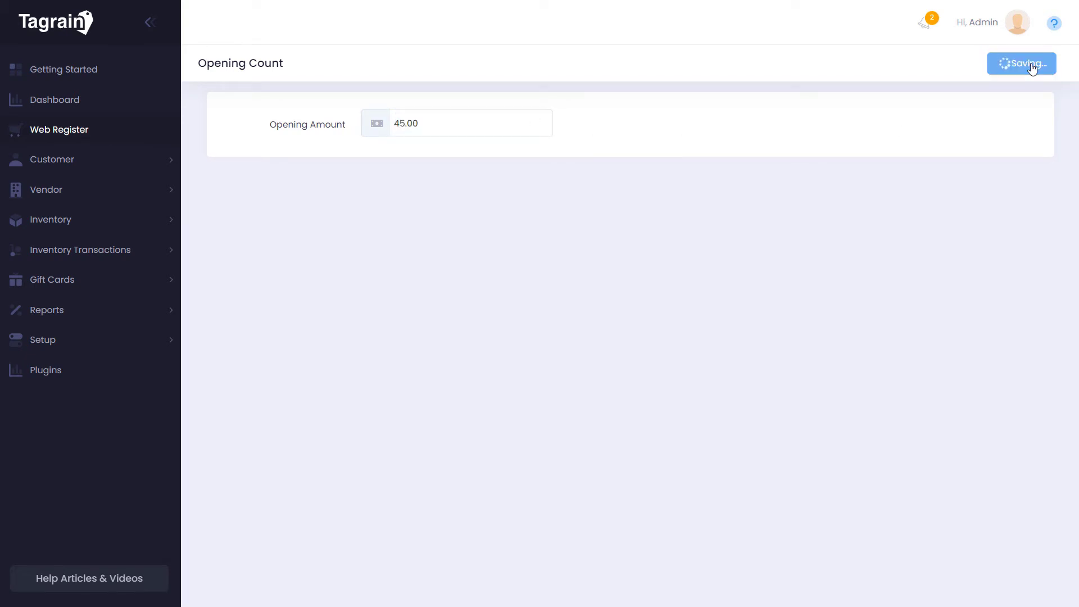
pyautogui.click(1033, 66)
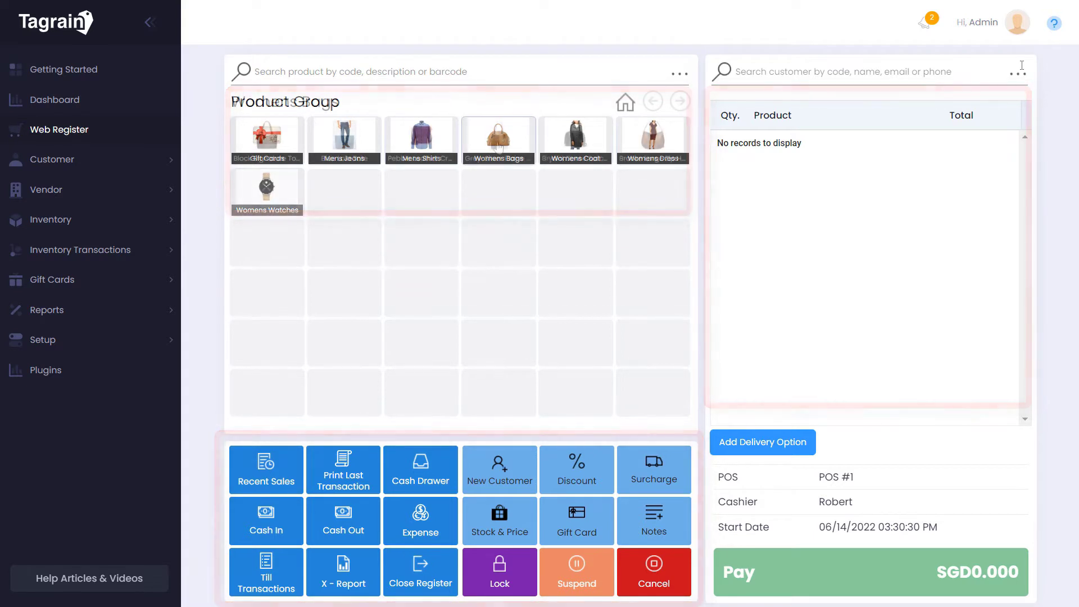
# Add Blue Lola Tote, Pebble Leather Crossbody and product ms-1095 (Men's Navy Blue Stripe Shirt) to the cart
pyautogui.click(499, 137)
pyautogui.click(378, 147)
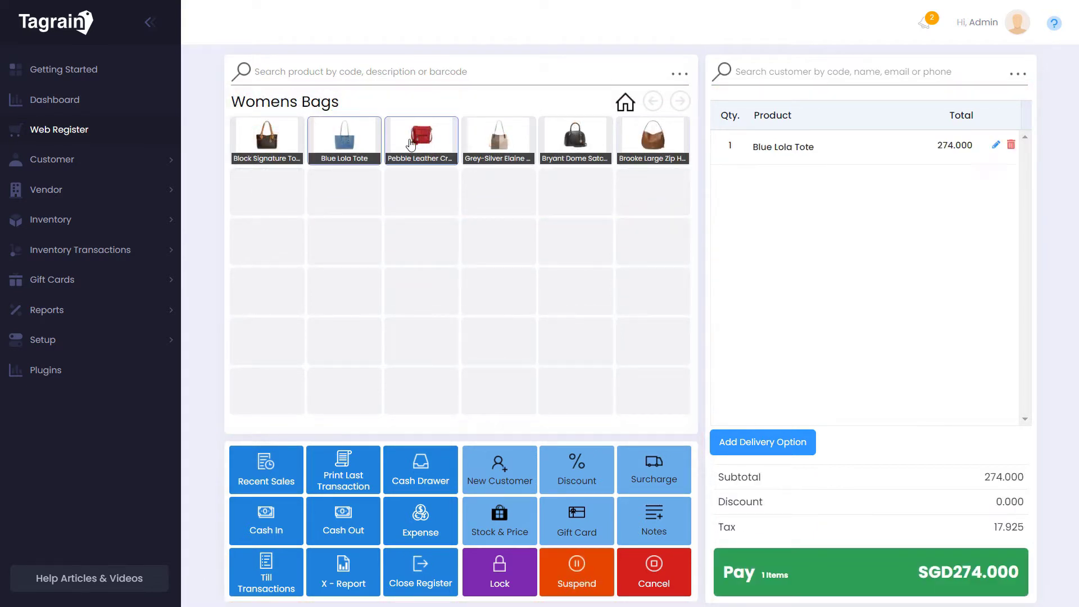
pyautogui.click(421, 139)
pyautogui.click(625, 103)
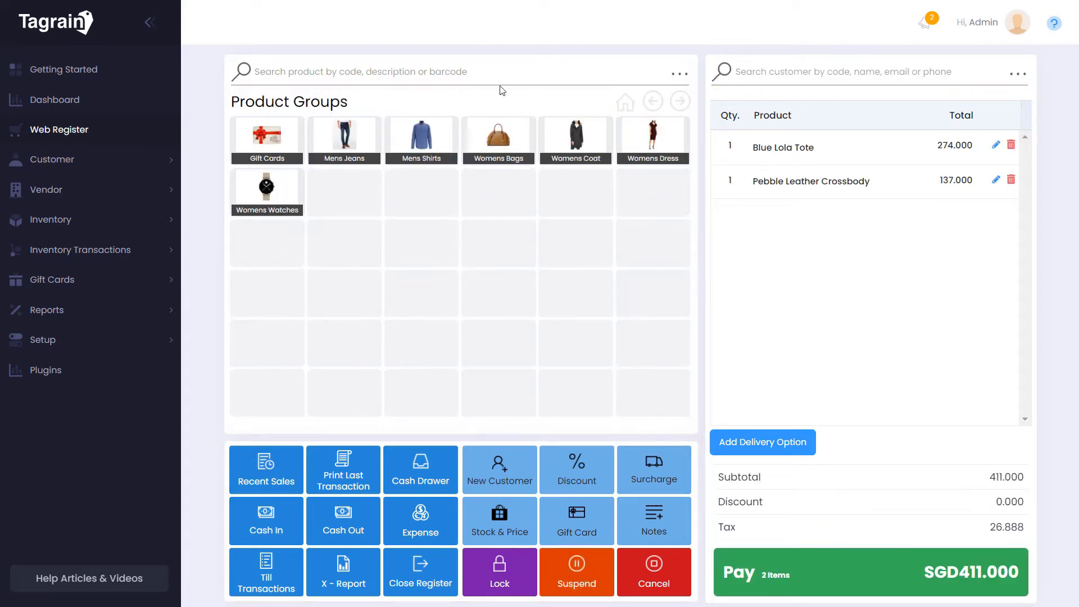
pyautogui.click(497, 74)
pyautogui.write('ms-1095')
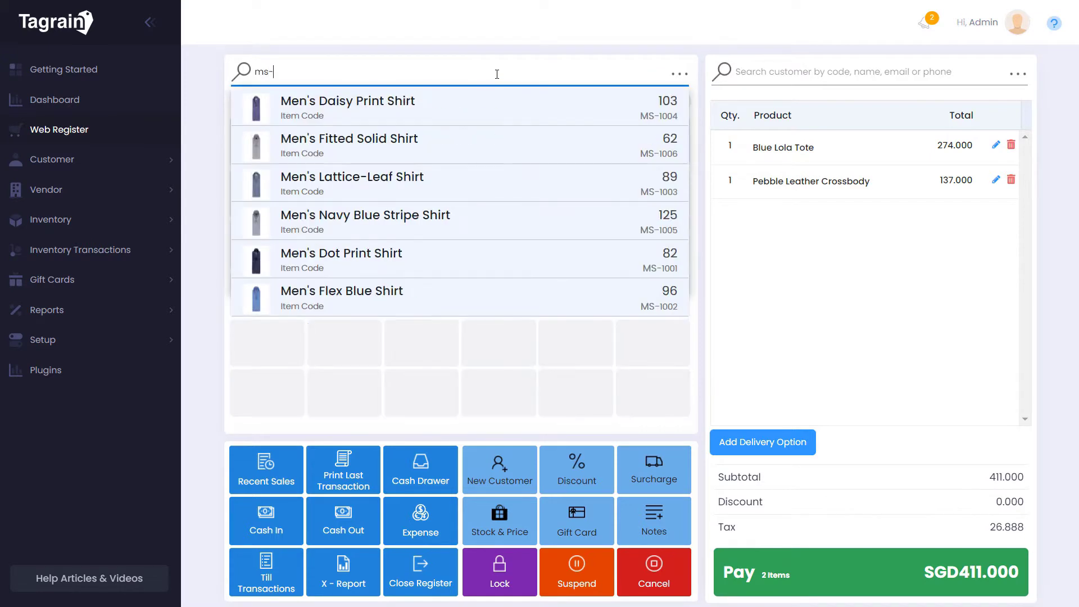
pyautogui.press('Return')
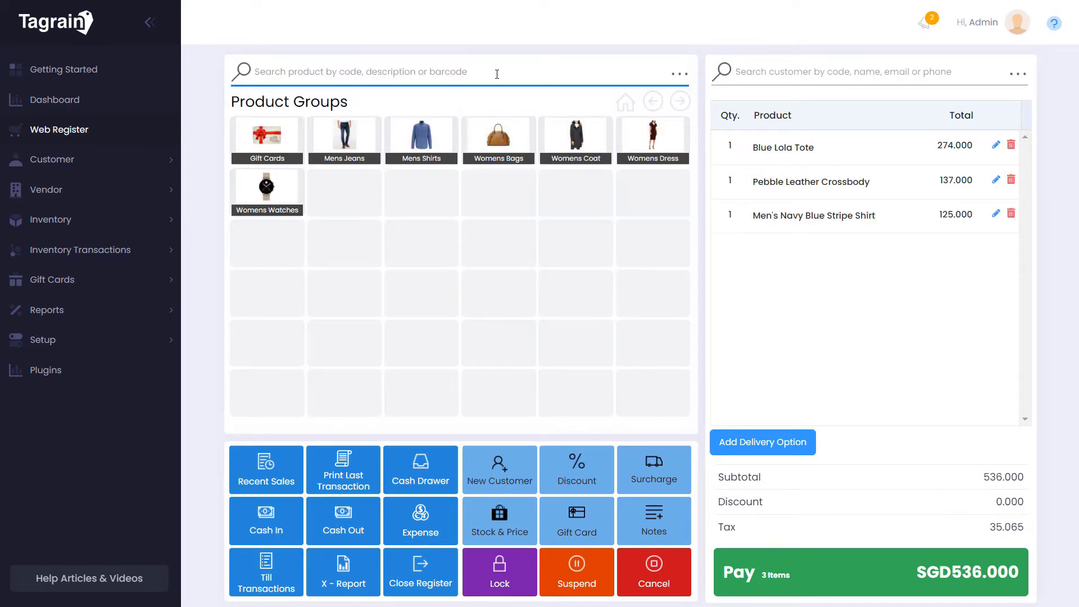
# Search customers for 'gl' and attach the match to the sale
pyautogui.click(772, 71)
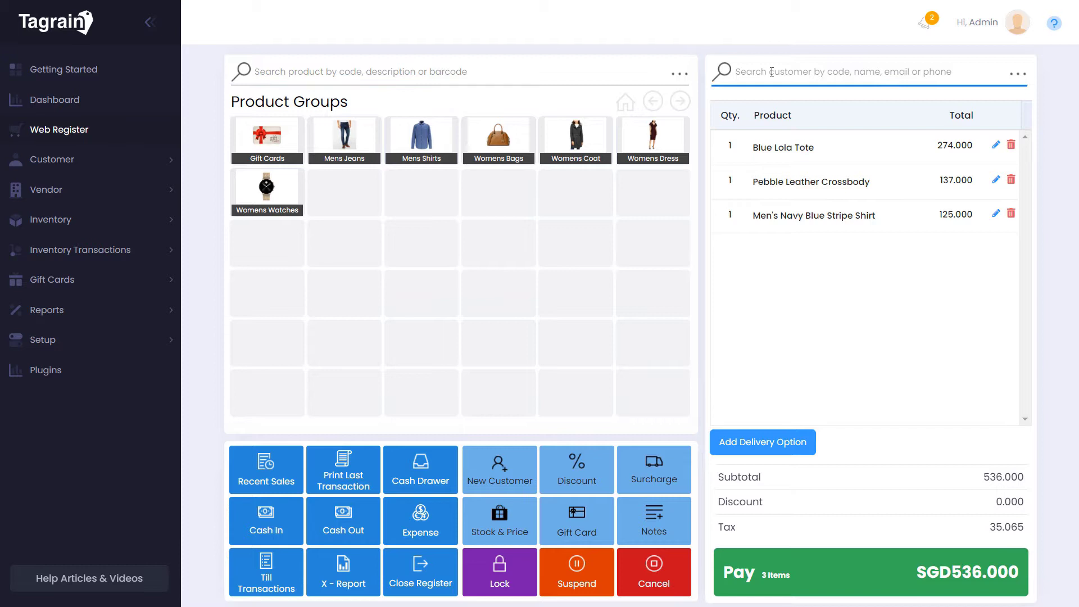
pyautogui.write('gle')
pyautogui.press('Return')
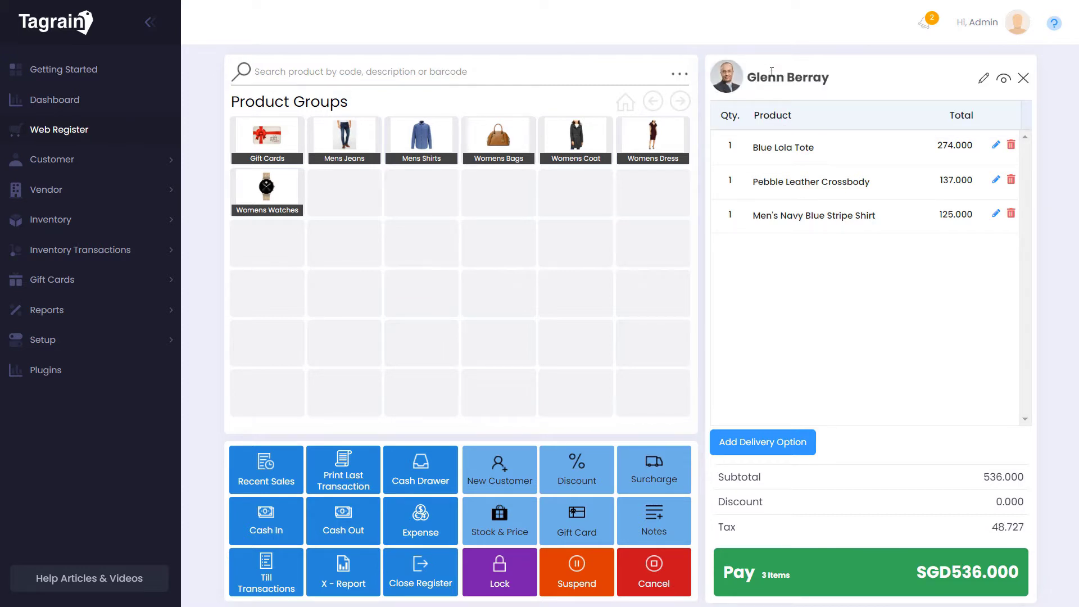
# Set the Blue Lola Tote line to quantity 3 with a 10% discount
pyautogui.click(995, 146)
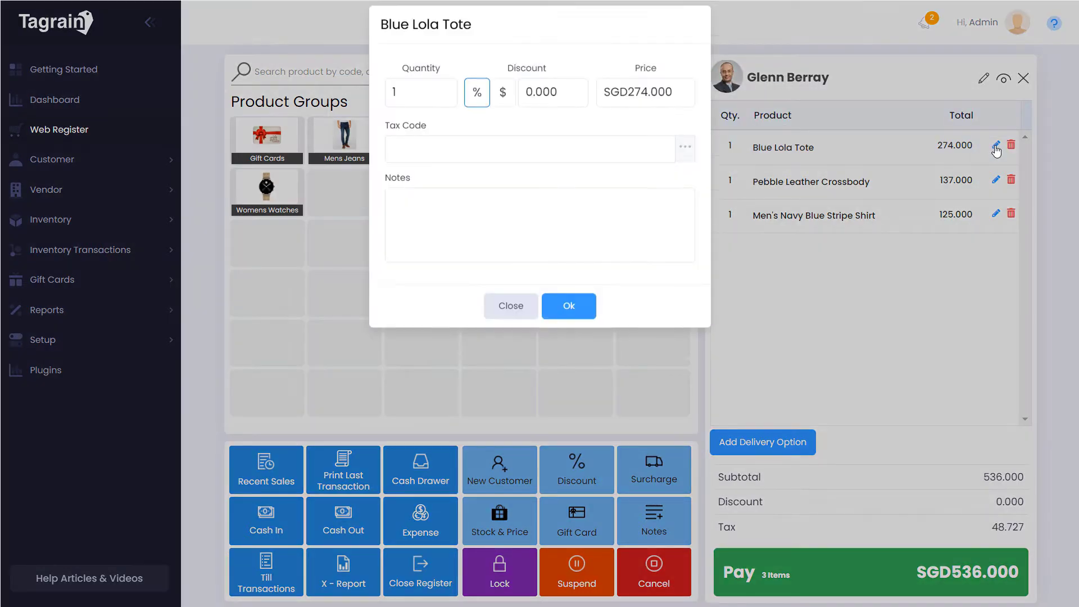
pyautogui.click(481, 107)
pyautogui.click(571, 101)
pyautogui.write('10')
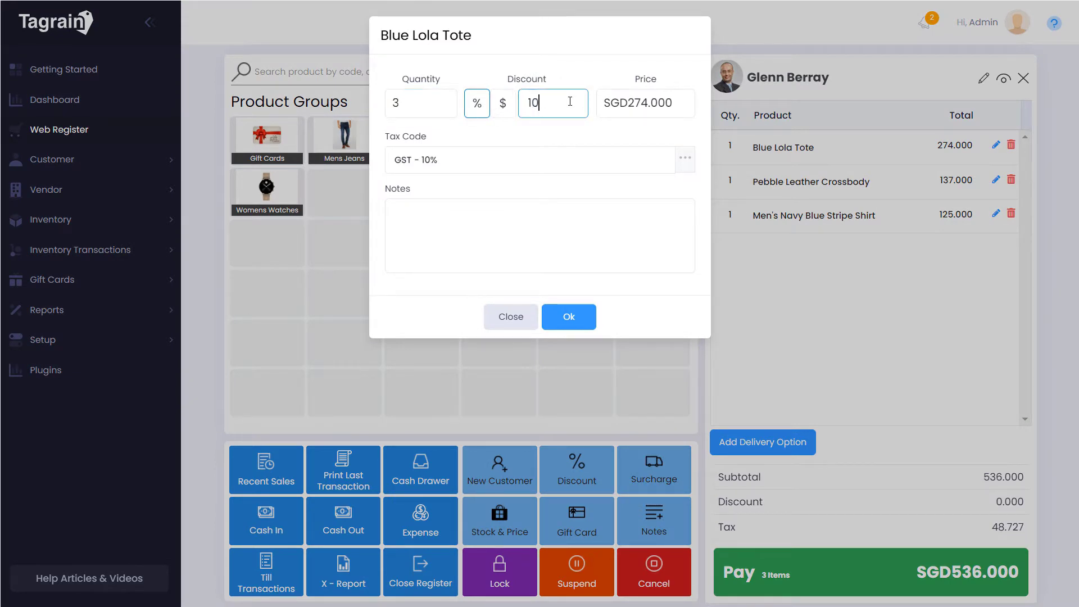
pyautogui.click(569, 314)
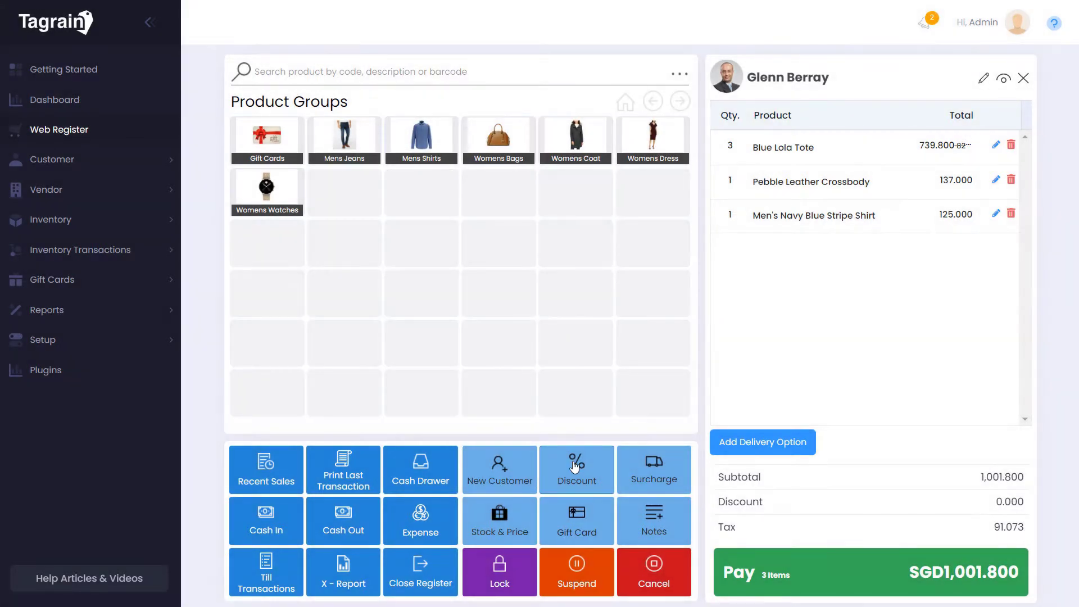
# Apply a 10% discount to the whole sale
pyautogui.click(574, 466)
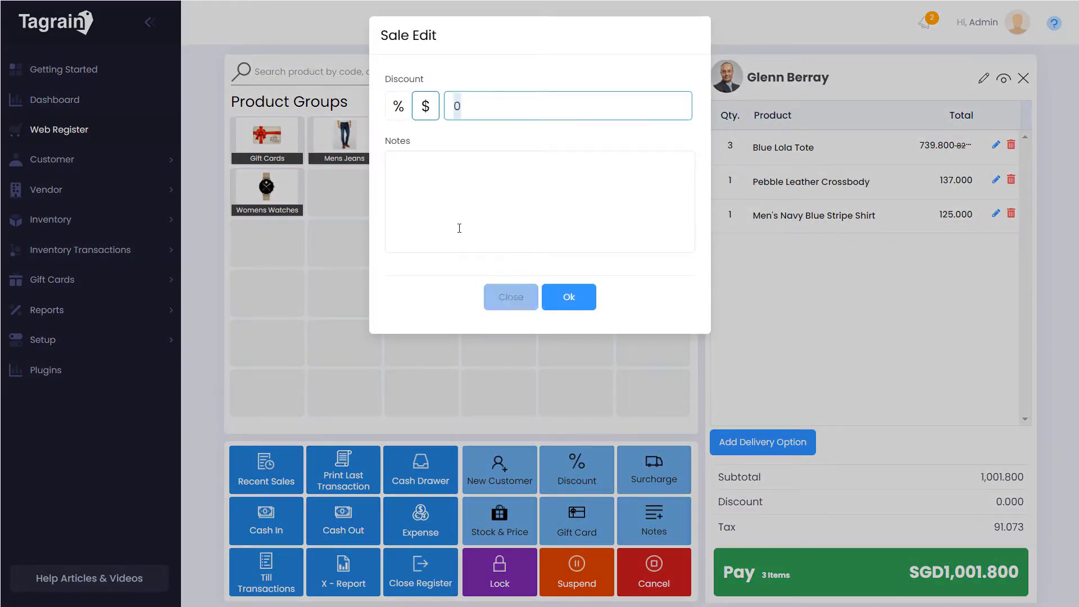
pyautogui.click(400, 108)
pyautogui.click(512, 104)
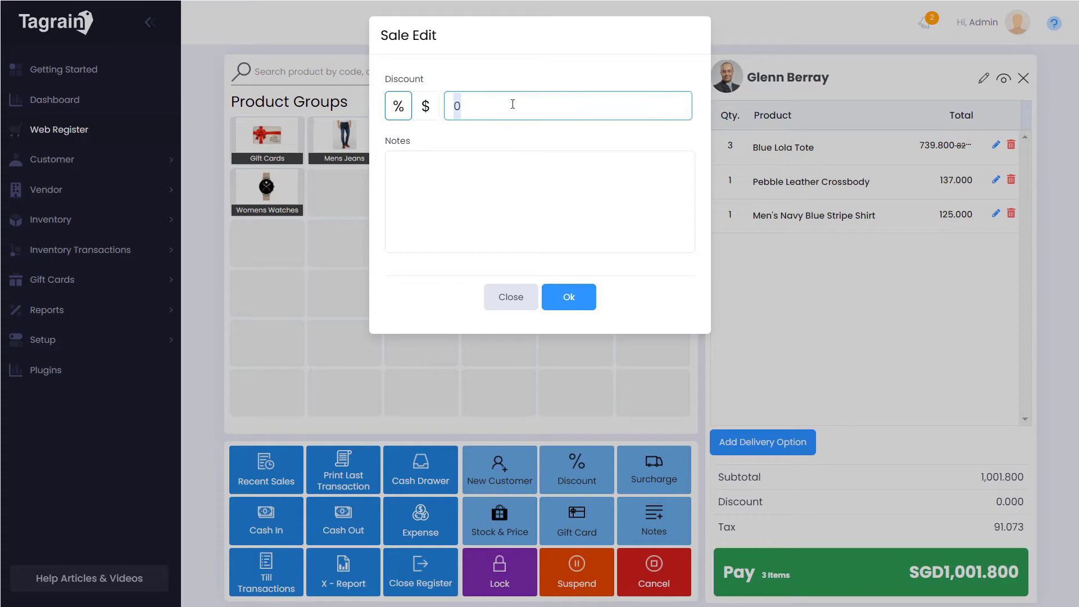
pyautogui.write('10')
pyautogui.click(566, 294)
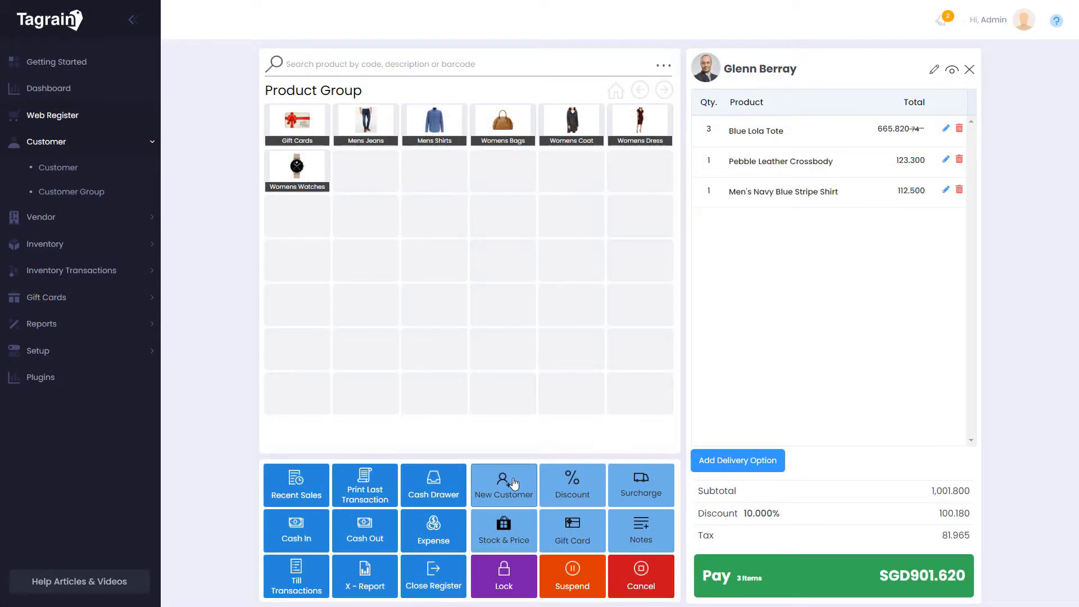
# Create a new VIP customer with a name and attach them to the sale
pyautogui.click(514, 483)
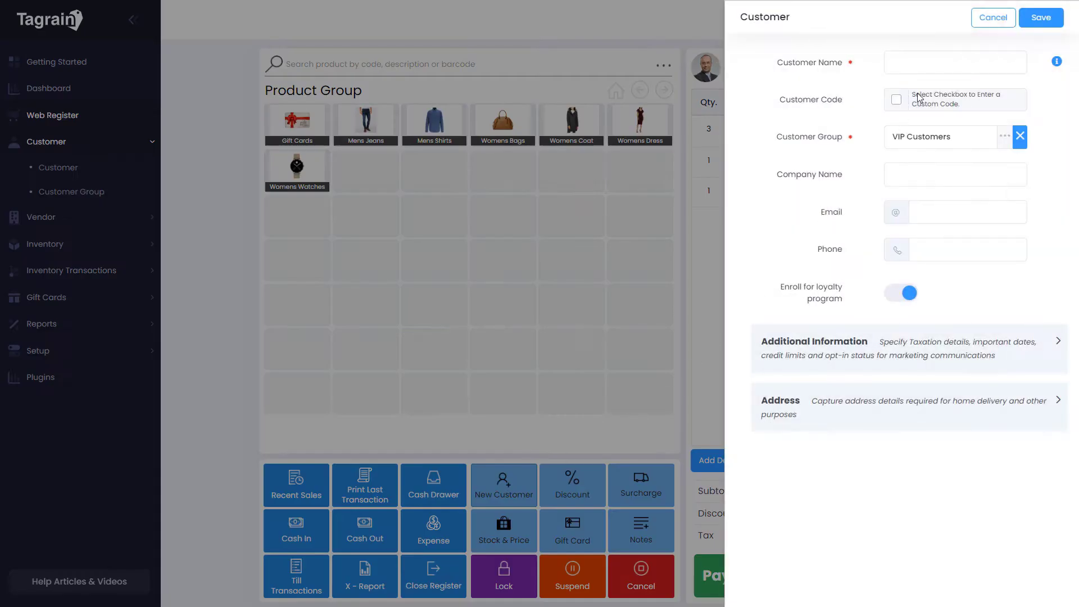
pyautogui.click(937, 65)
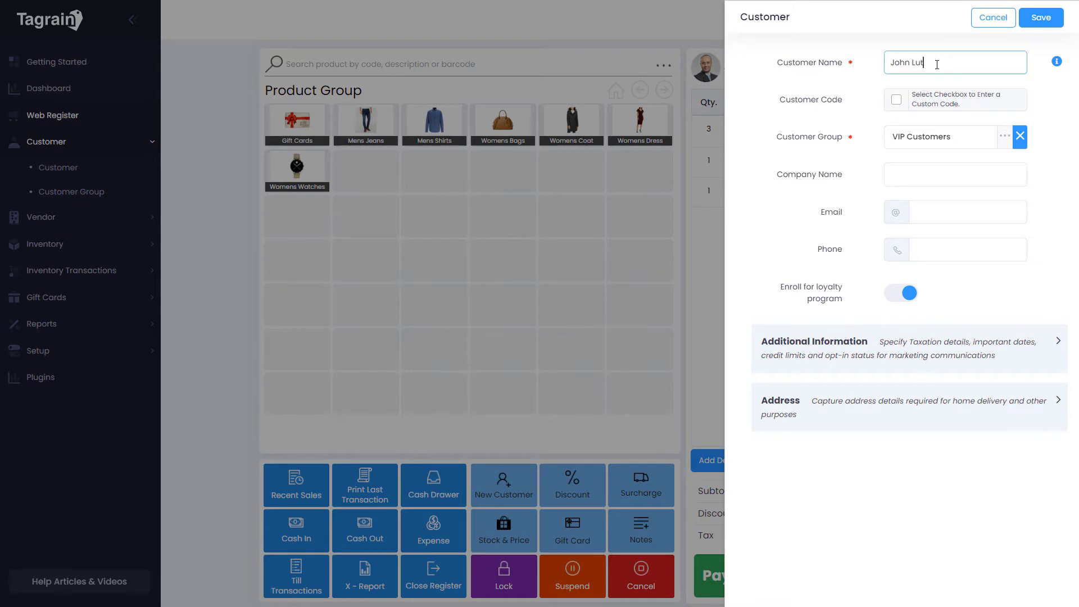
pyautogui.press('Tab')
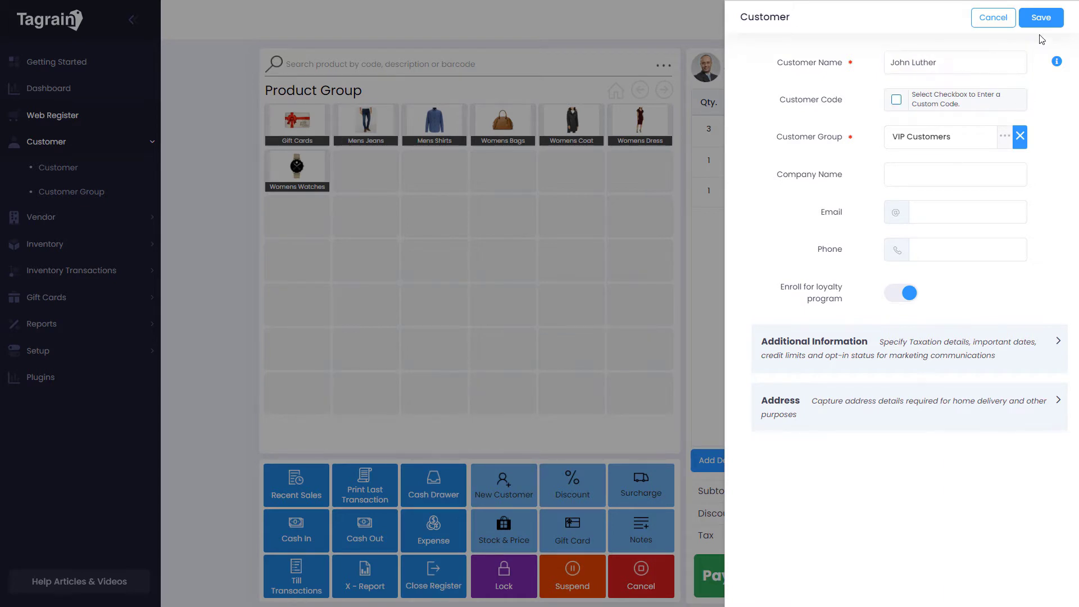
pyautogui.click(1039, 18)
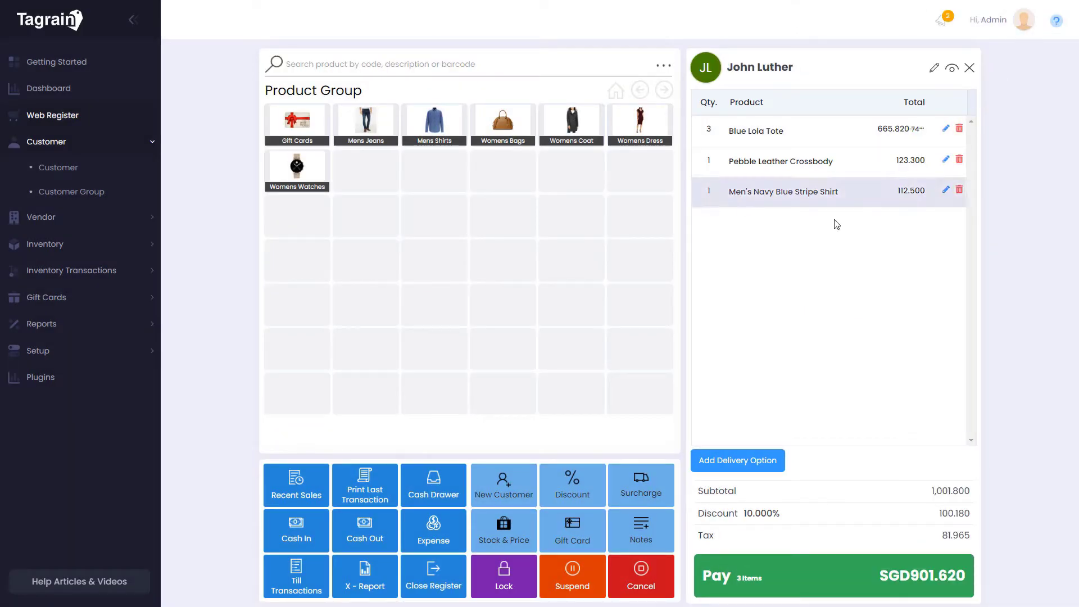
# Add a 5% Shipping surcharge of 50.090 to the sale
pyautogui.click(644, 475)
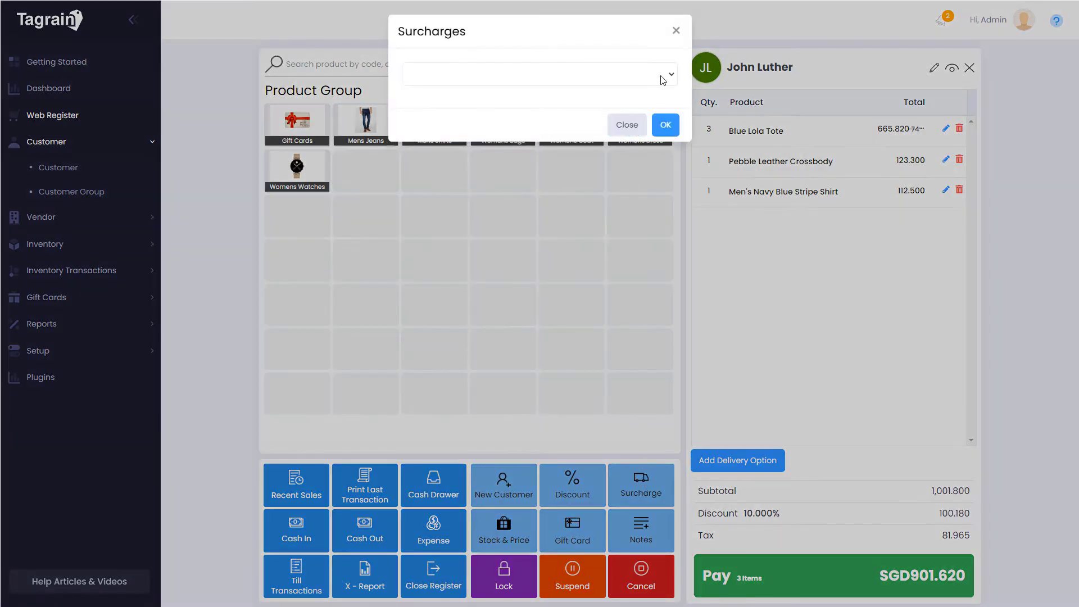
pyautogui.click(672, 75)
pyautogui.click(514, 113)
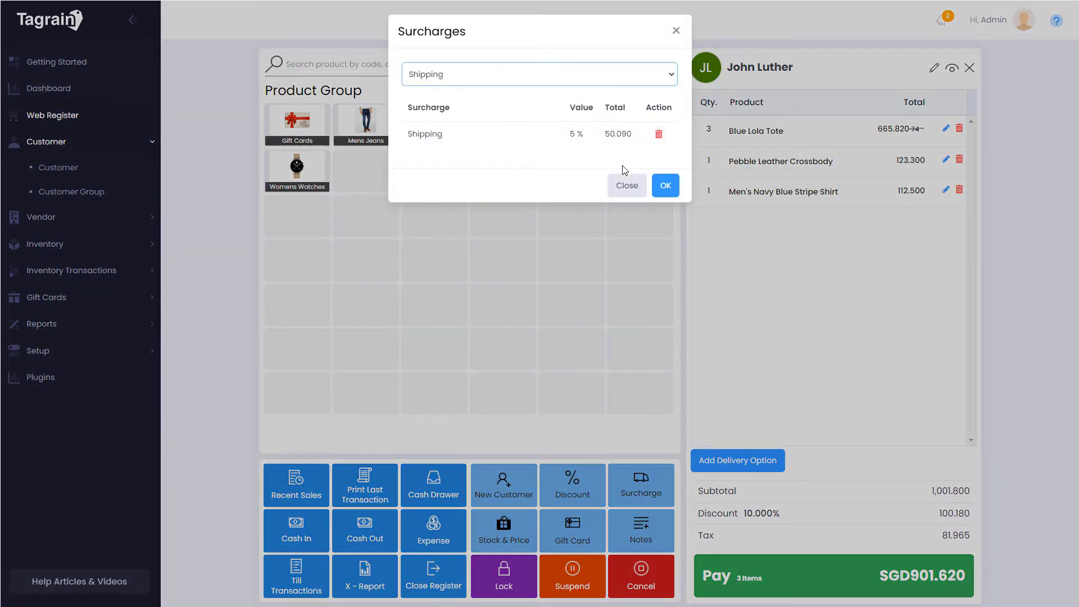
pyautogui.click(664, 186)
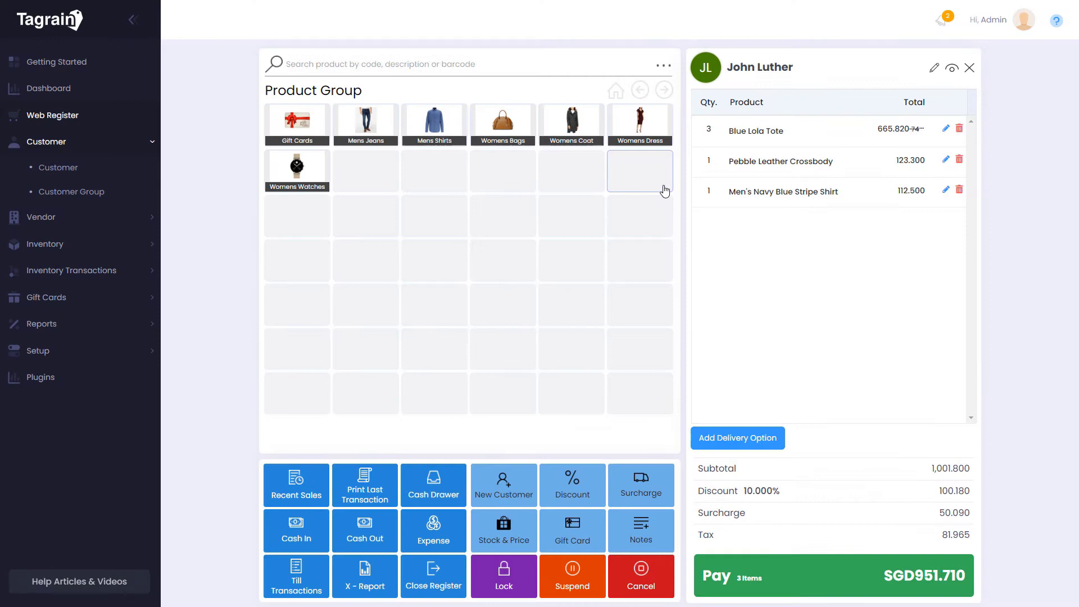
# Look up store stock for product MS-1003, Men's Lattice-Leaf Shirt
pyautogui.click(504, 531)
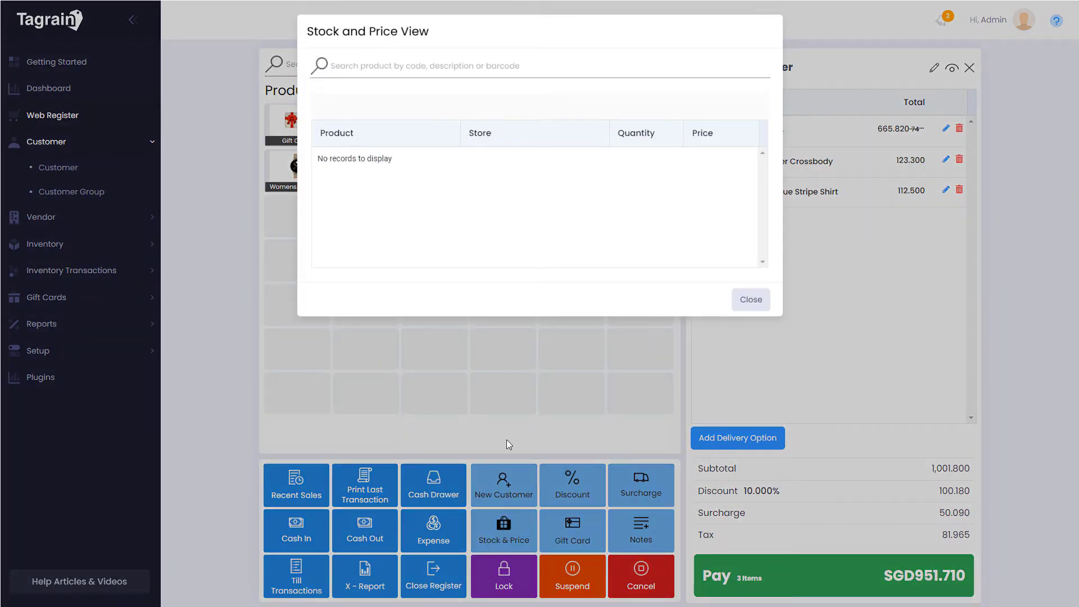
pyautogui.click(472, 66)
pyautogui.write('MS-1003')
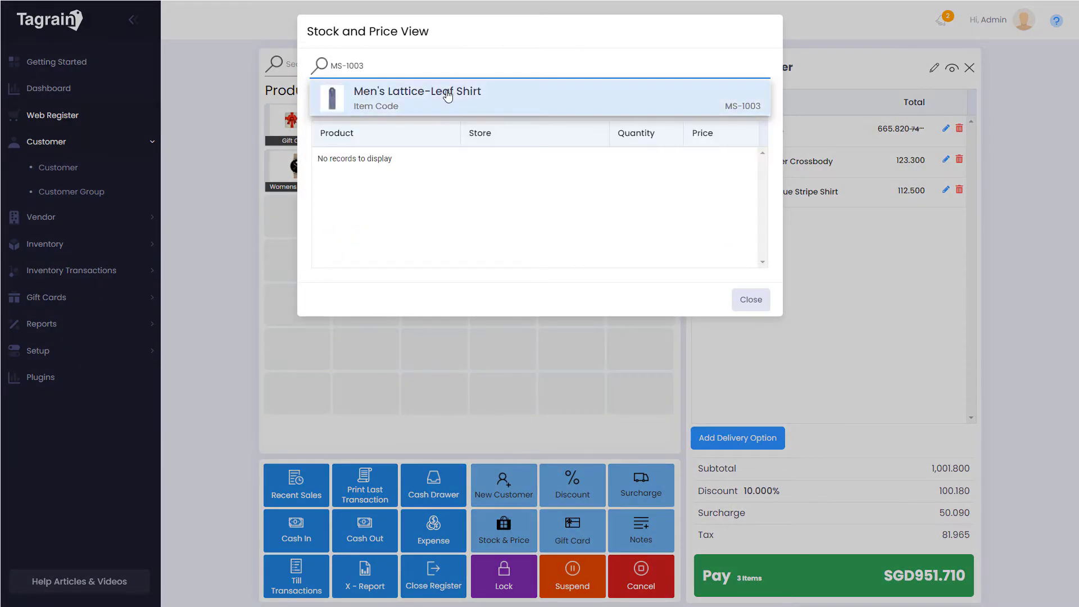
pyautogui.click(448, 97)
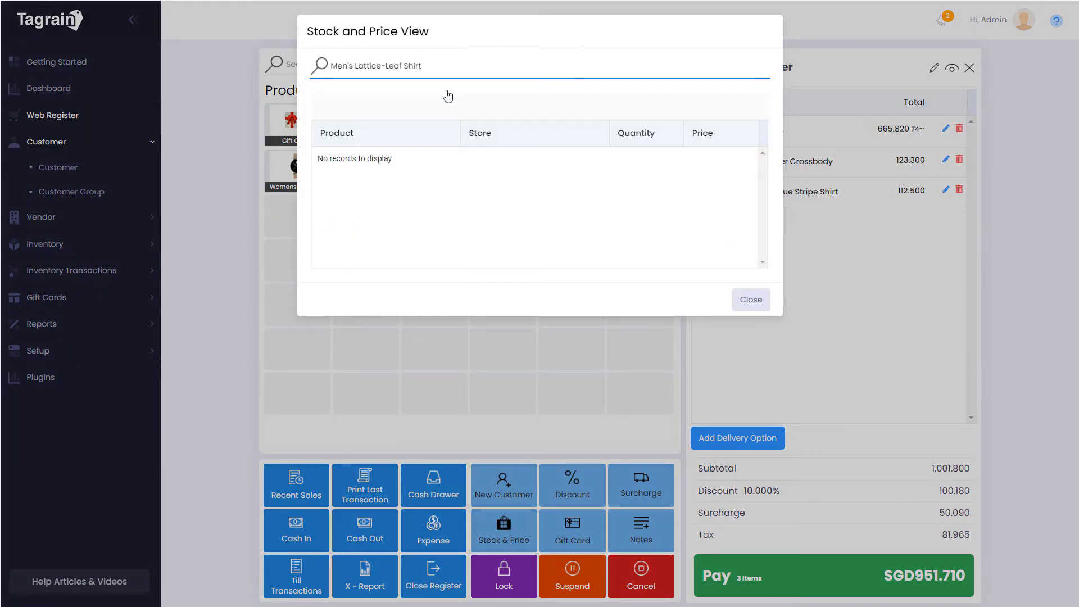
pyautogui.click(746, 299)
# Check a gift card's balance (SGD351.300) by its card number
pyautogui.click(579, 531)
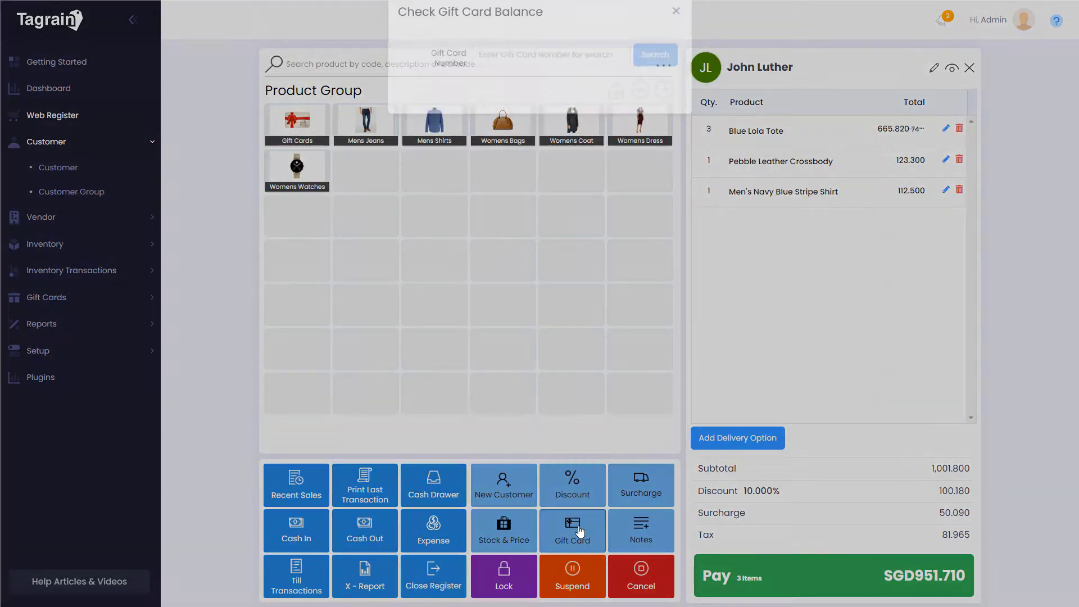
pyautogui.write('1234')
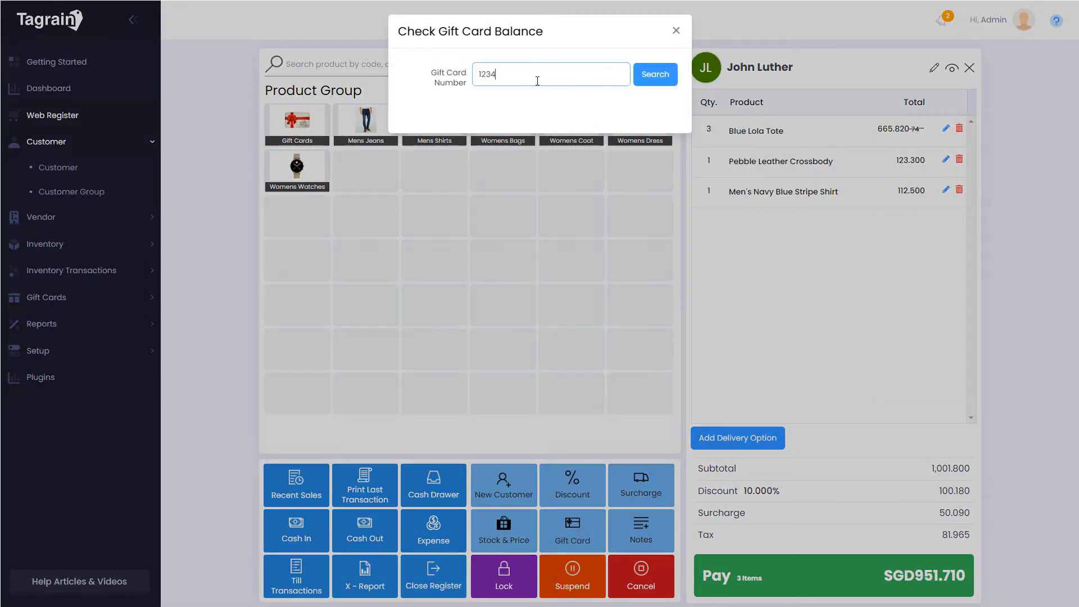
pyautogui.click(650, 78)
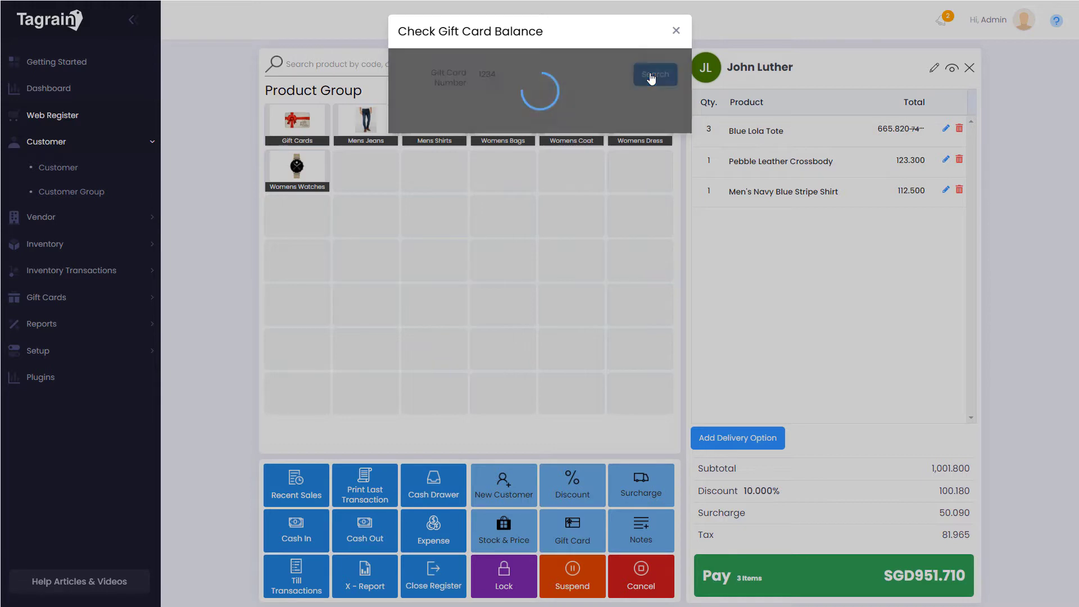
pyautogui.click(676, 31)
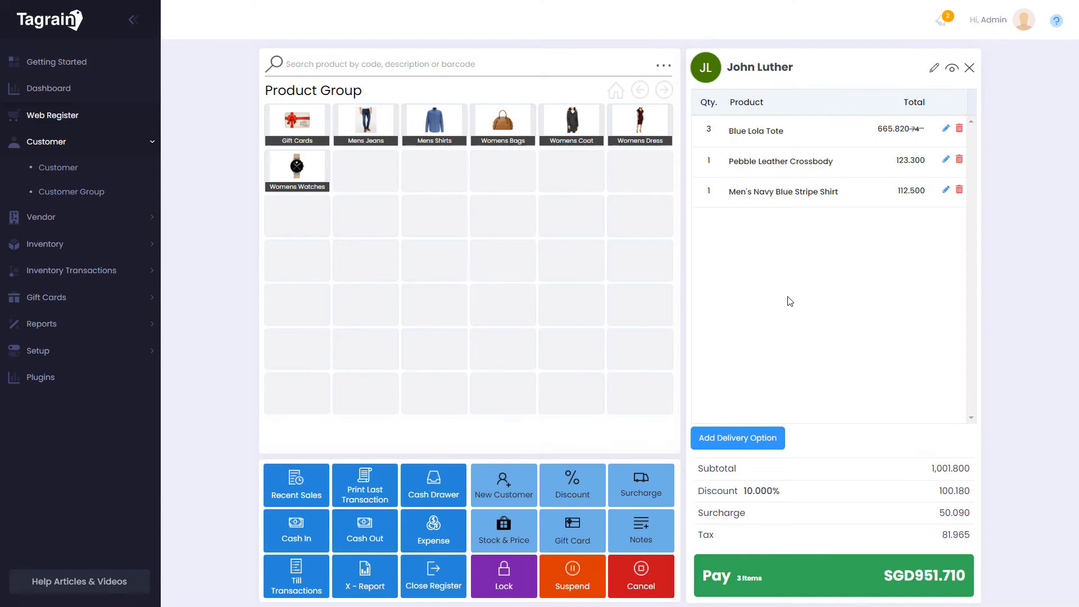
# Back out of voiding, then suspend the SGD951.710 sale
pyautogui.click(655, 582)
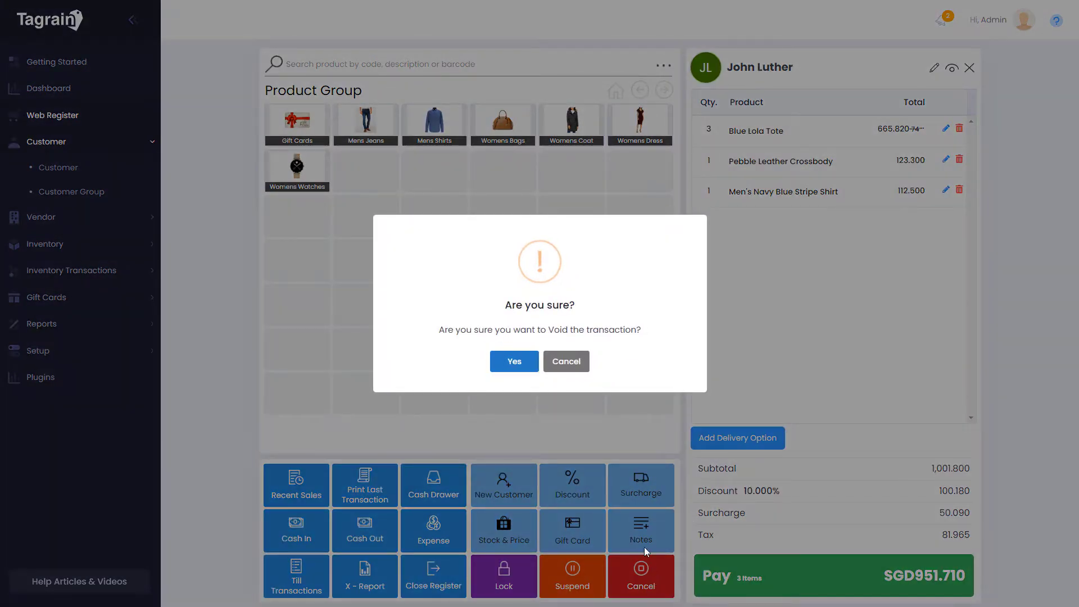
pyautogui.click(569, 365)
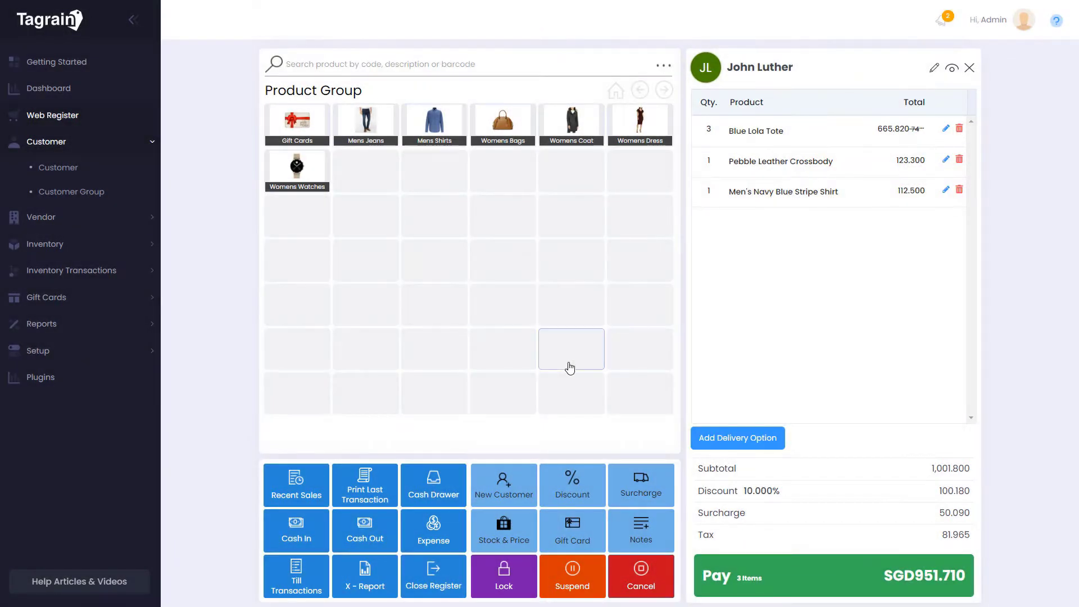
pyautogui.click(576, 571)
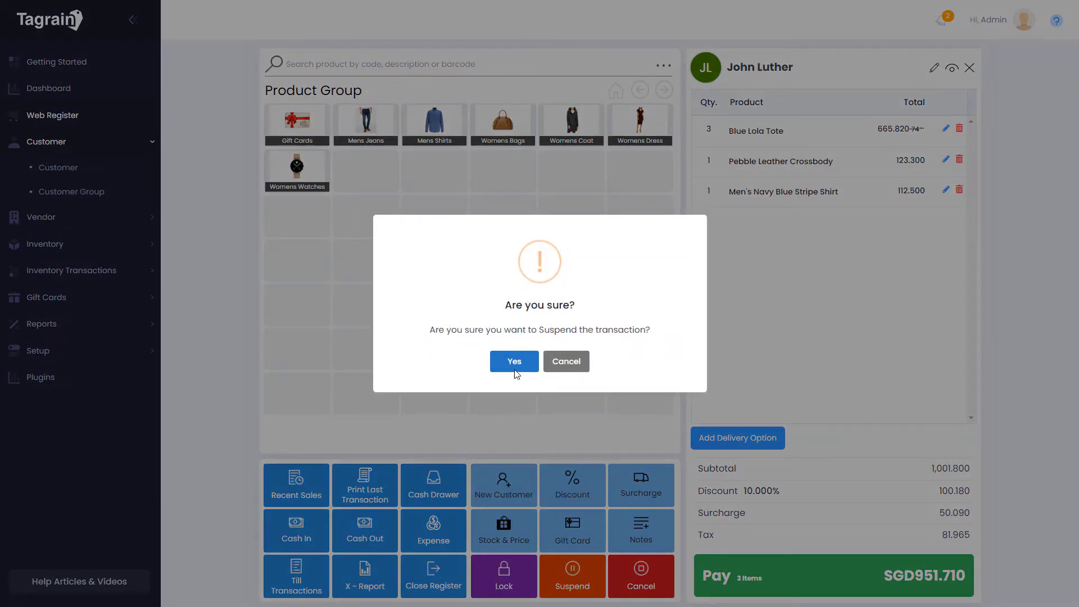
pyautogui.click(514, 362)
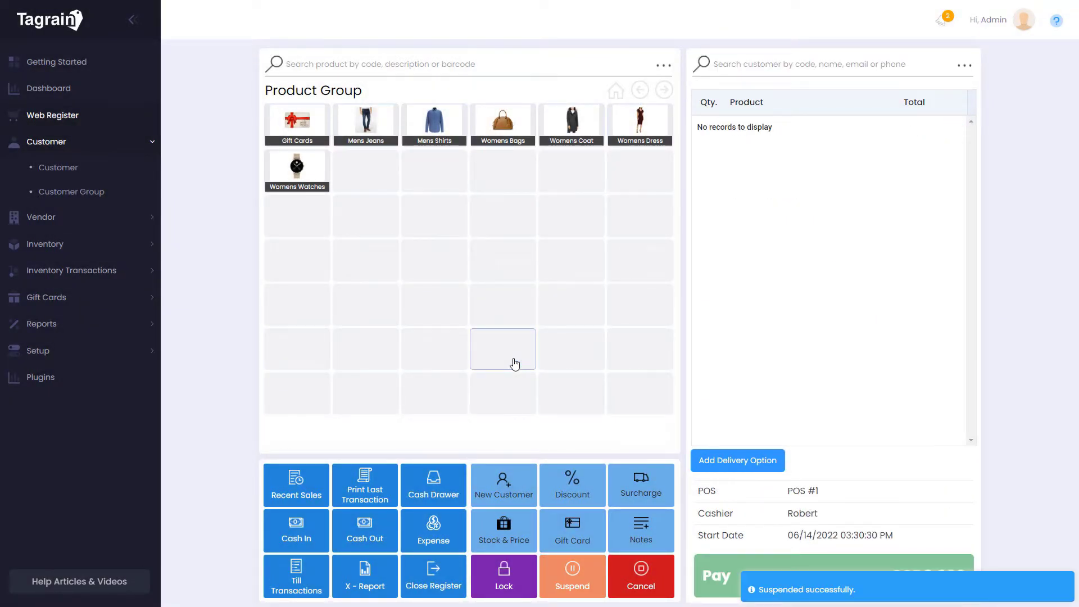
# Record a 150.00 cash-in with an operational cash comment
pyautogui.click(310, 523)
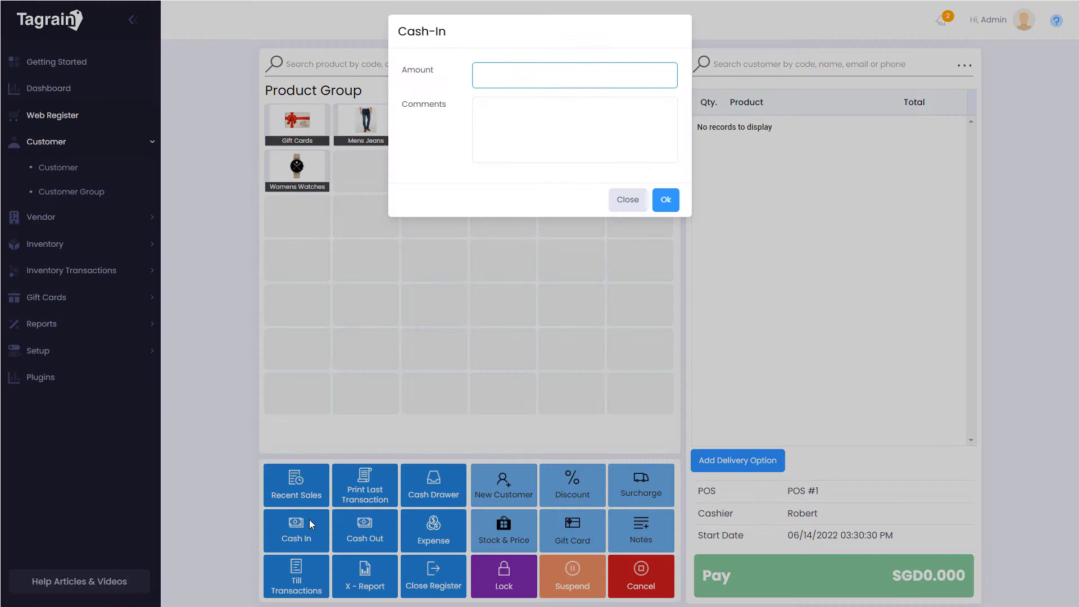
pyautogui.click(613, 124)
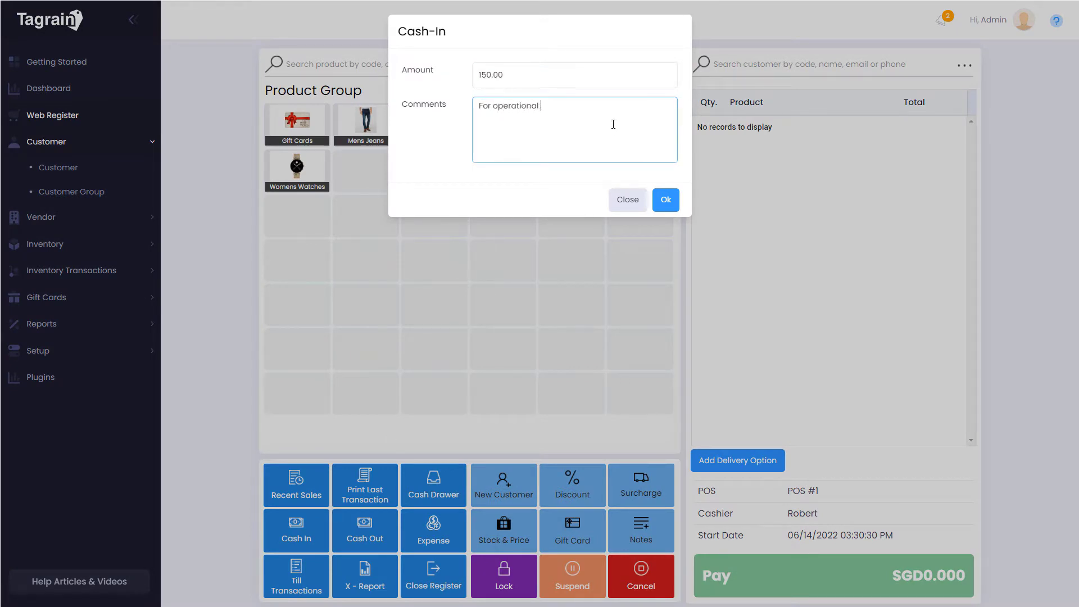
pyautogui.click(665, 200)
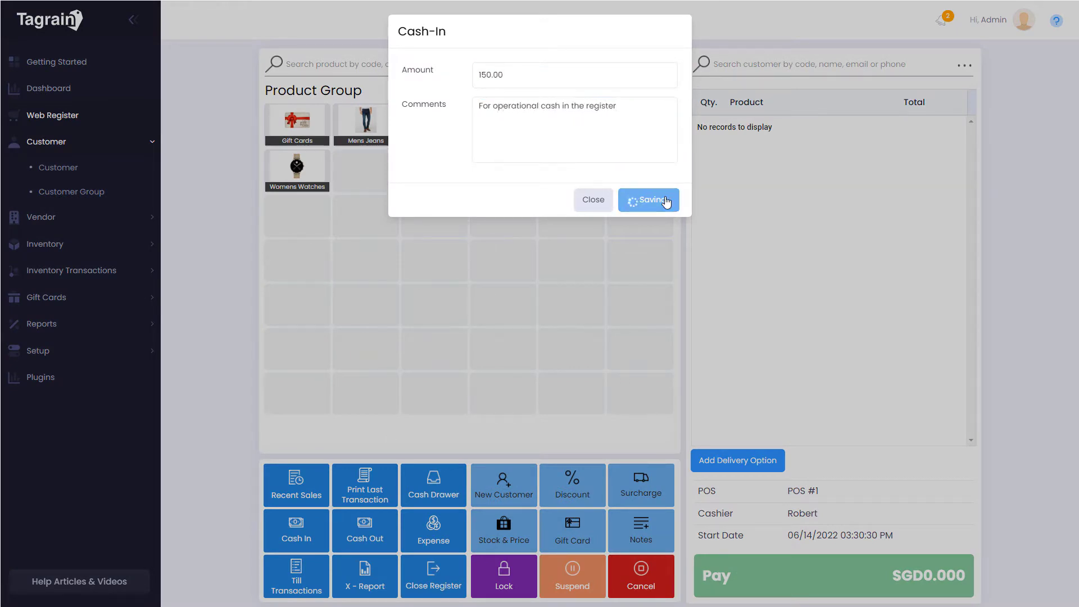
# Record a 100.00 cash-out with a full cash drawer comment
pyautogui.click(367, 531)
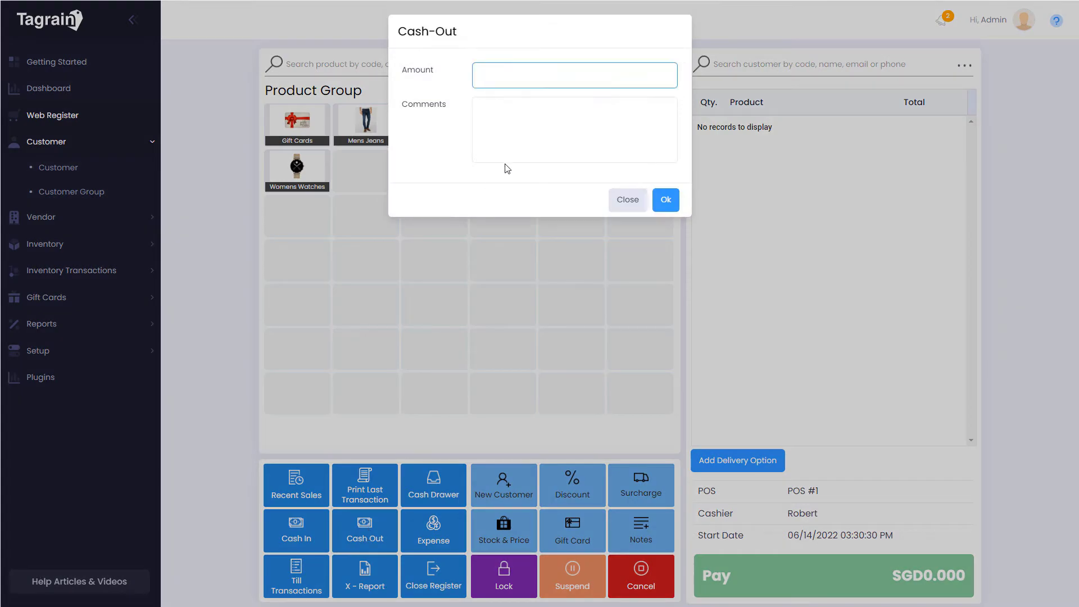
pyautogui.click(537, 124)
pyautogui.write('Cash drawer full')
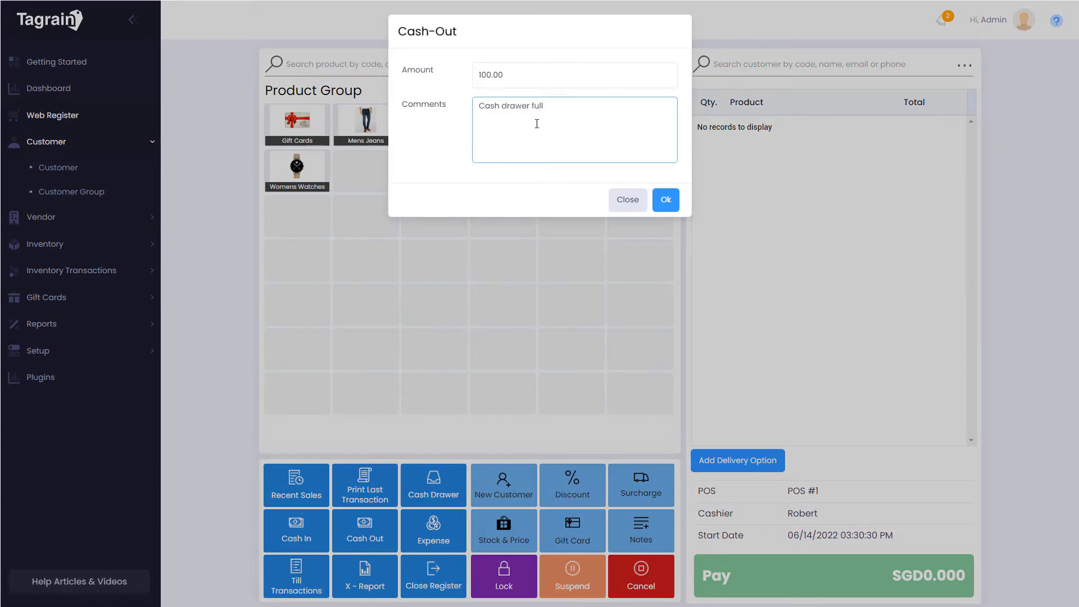
pyautogui.click(665, 200)
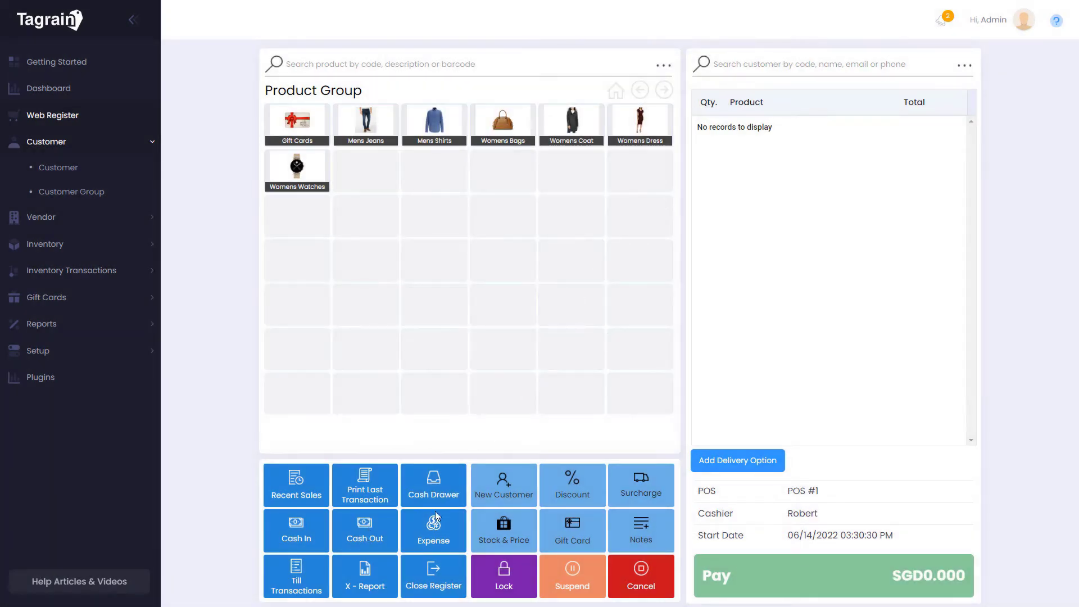
# Record a 75.00 expense with the comment 'Team lunch'
pyautogui.click(433, 521)
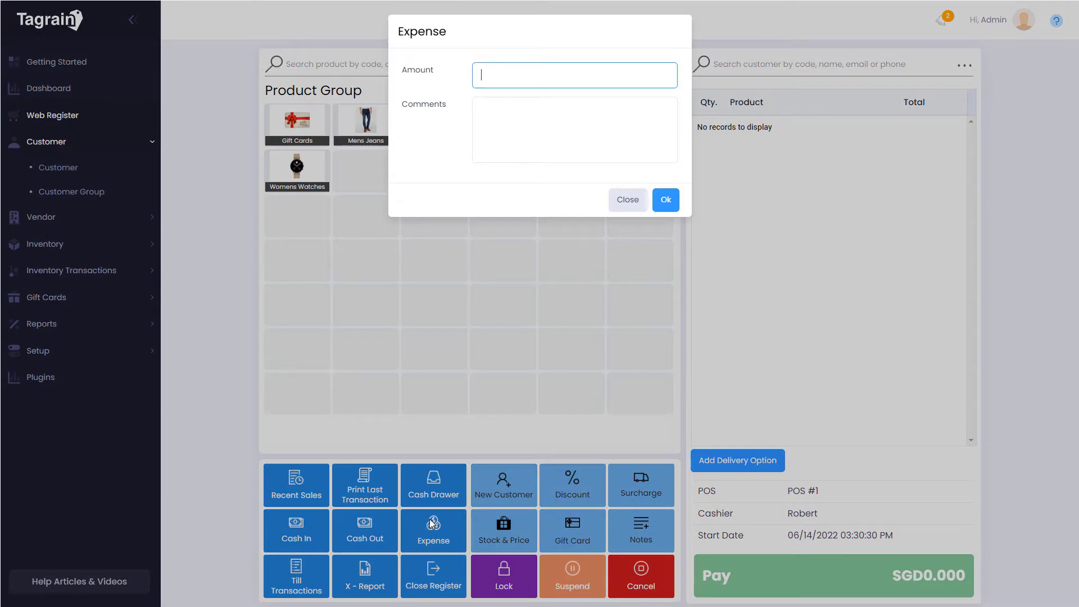
pyautogui.click(636, 131)
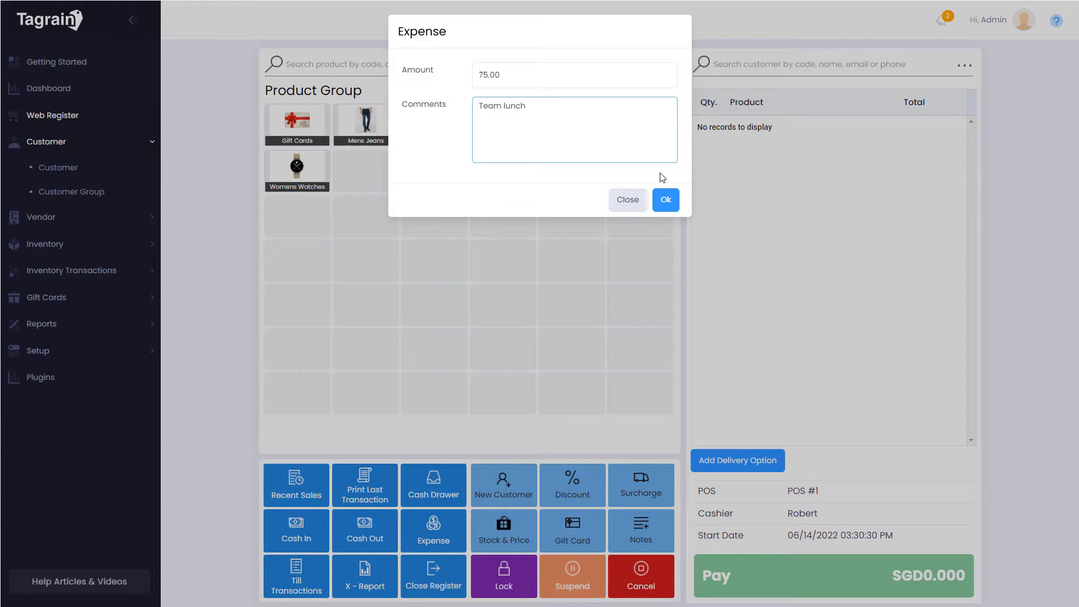
pyautogui.click(665, 199)
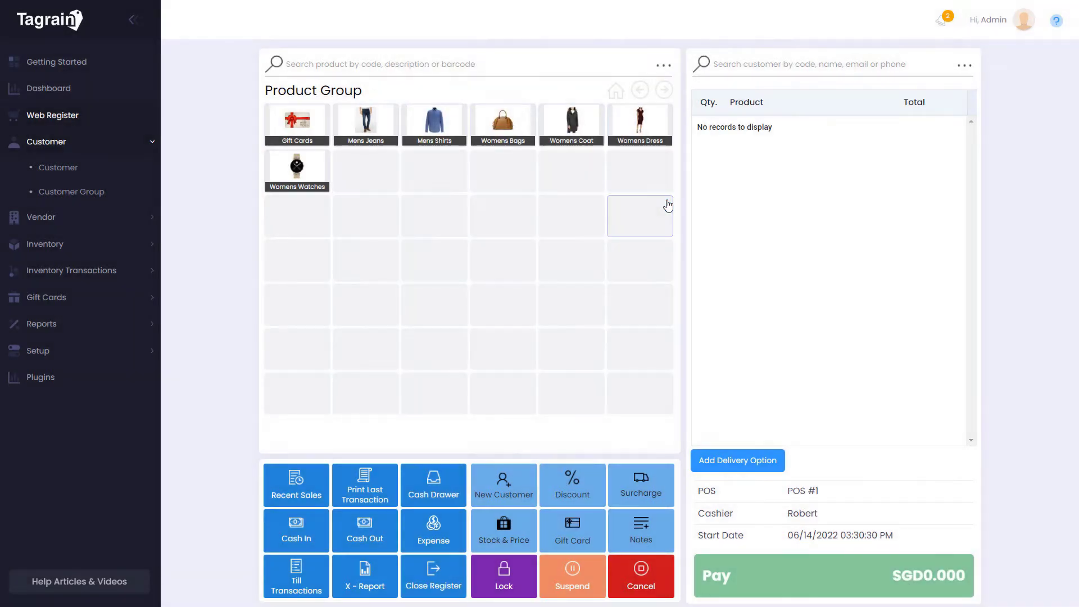
# Review the X report, then mark the pending 185.000 sale in Recent Sales as delivered
pyautogui.click(374, 576)
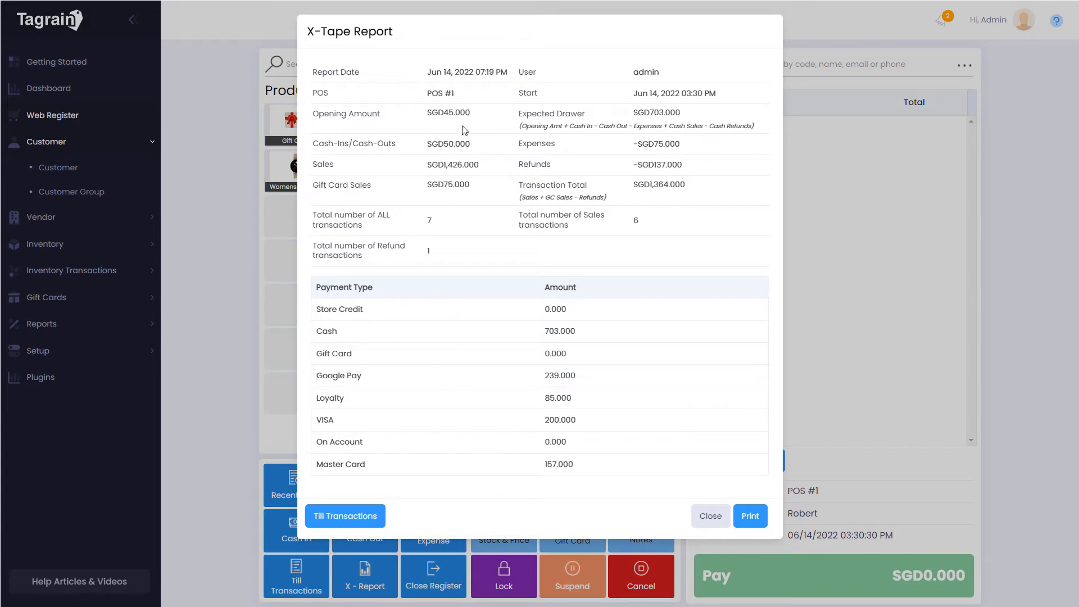
pyautogui.click(706, 517)
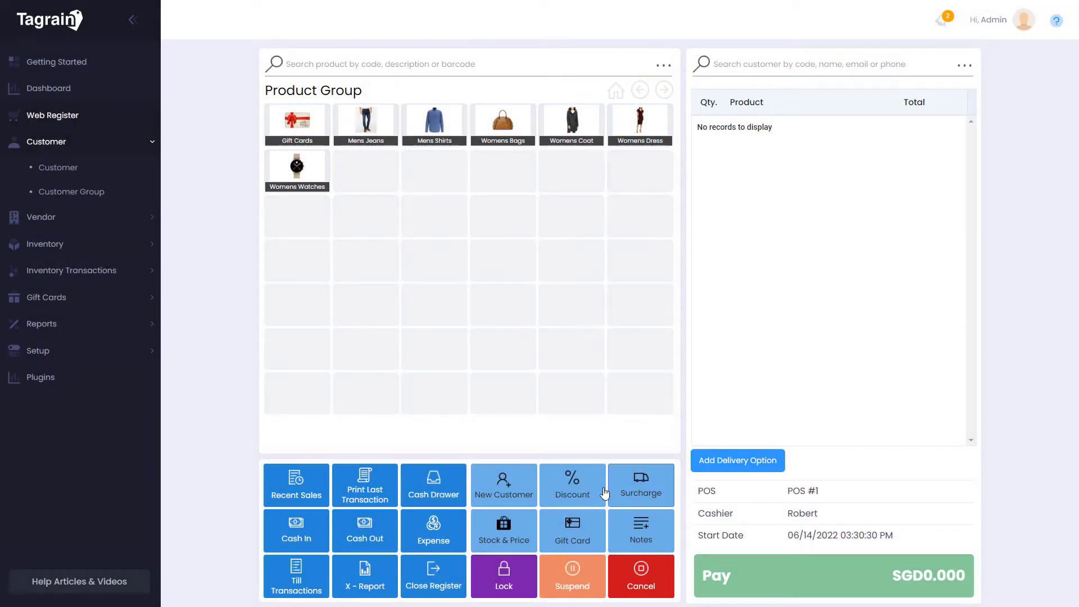
pyautogui.click(304, 492)
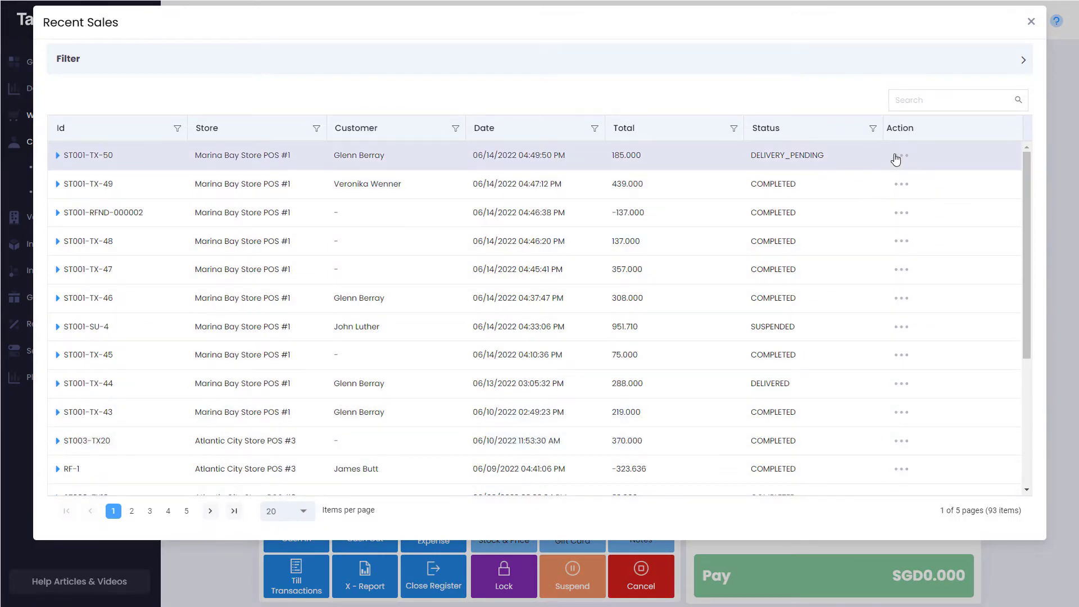
pyautogui.click(901, 156)
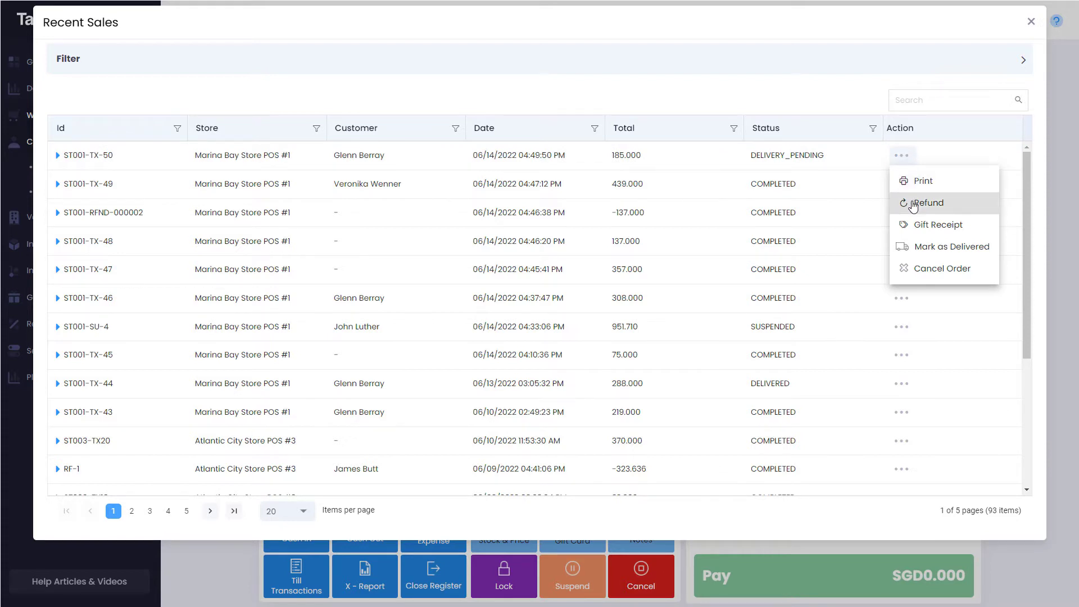
pyautogui.click(922, 253)
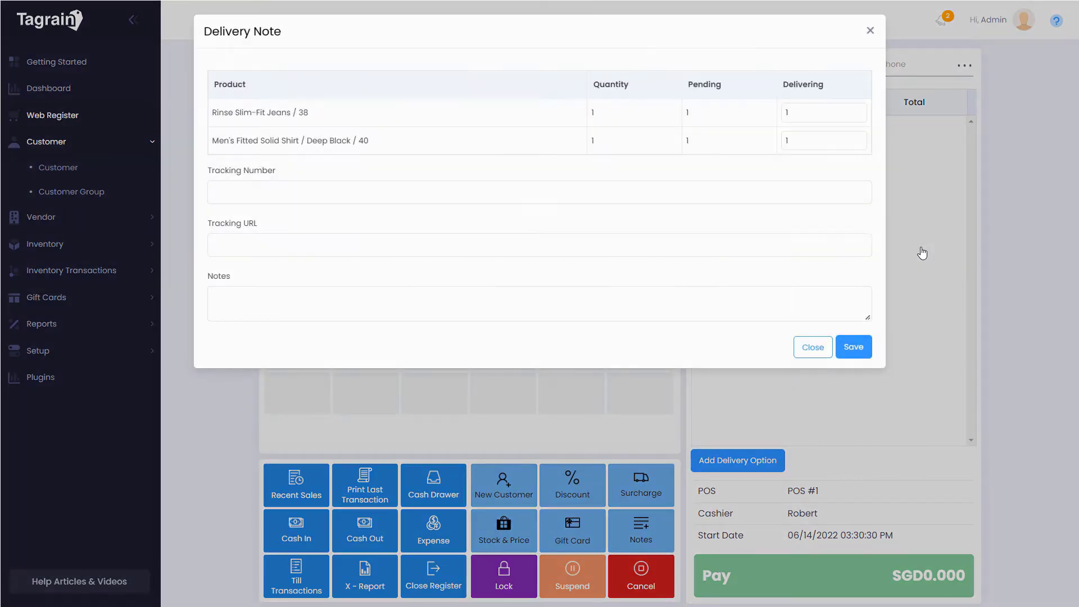
# Save a tracking number, trackmyshipment.com URL and note 'Home delivered between 3 and 5 pm'
pyautogui.click(536, 194)
pyautogui.write('452974')
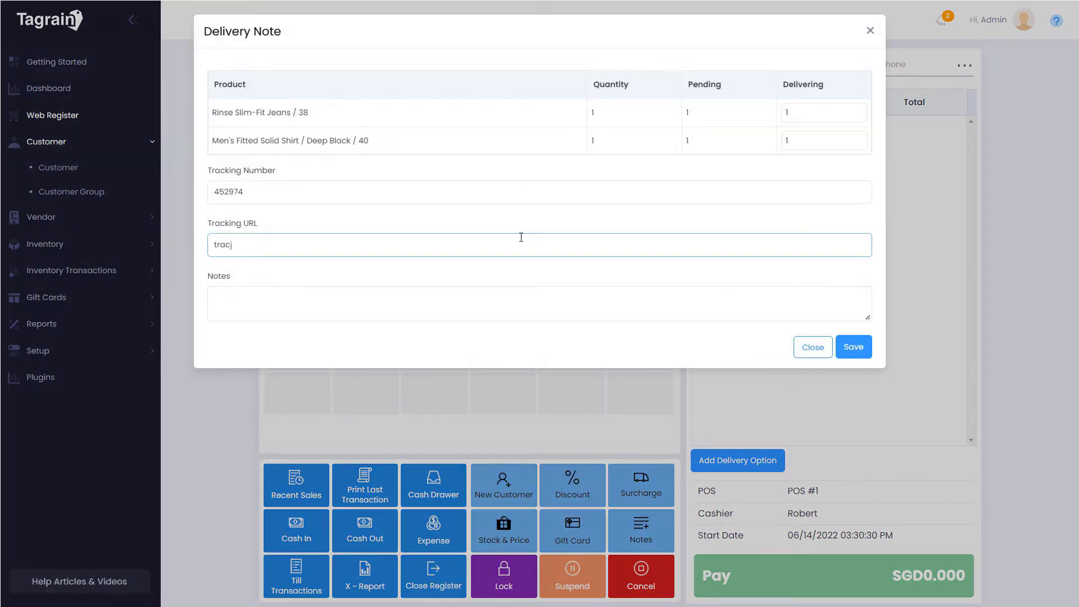
pyautogui.press('BackSpace')
pyautogui.write('kmyshipment.com')
pyautogui.click(477, 301)
pyautogui.write('Home delivered between 3 and ')
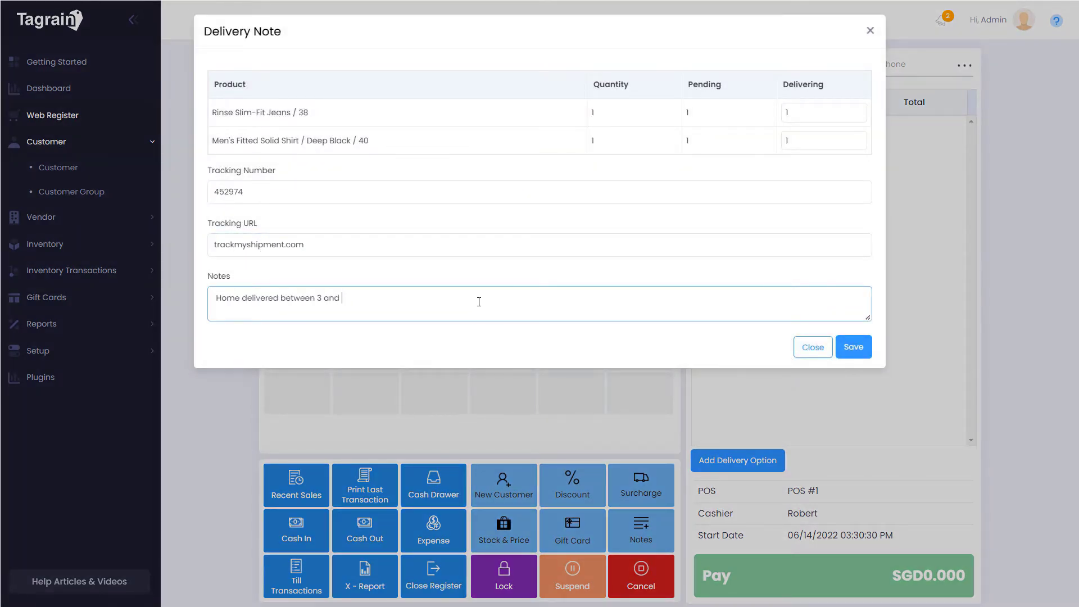
pyautogui.write('5 pm')
pyautogui.click(854, 347)
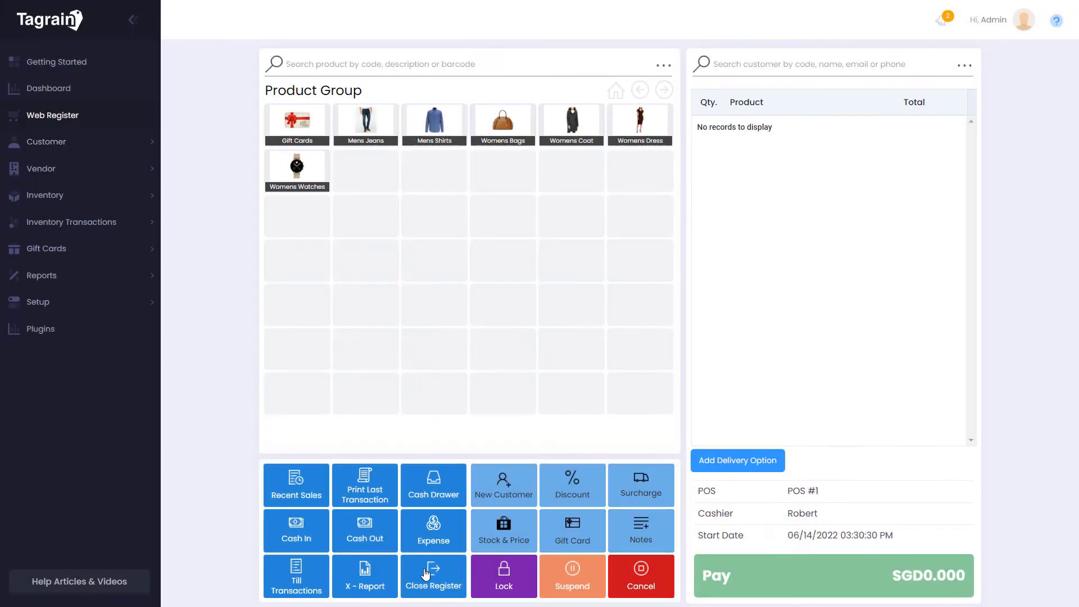
# Close POS #1 with 703 cash counted and dismiss the Z-Tape report
pyautogui.click(425, 573)
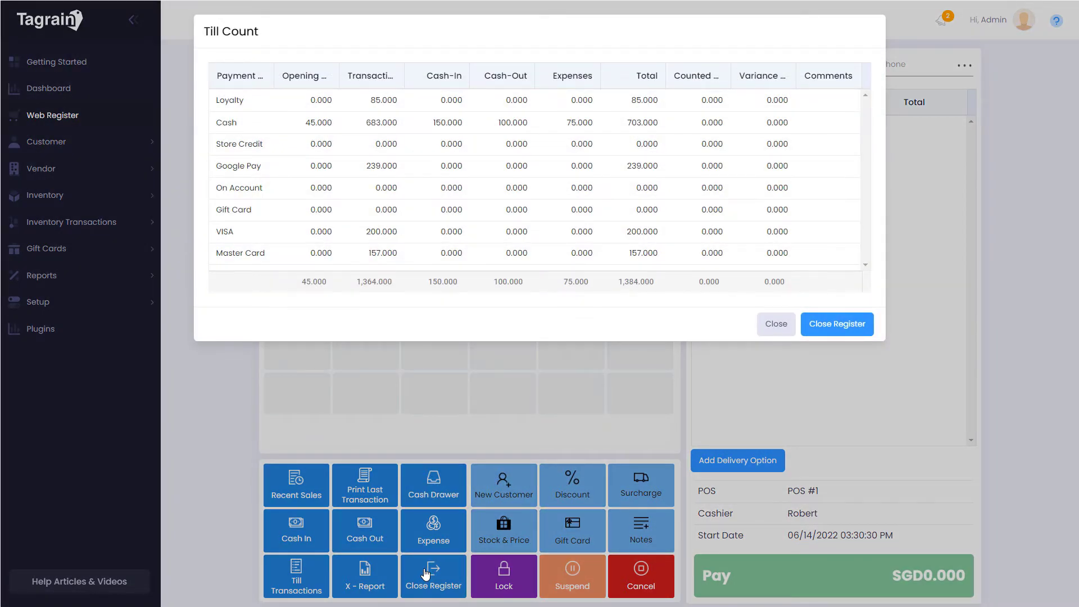
pyautogui.click(714, 121)
pyautogui.press('Return')
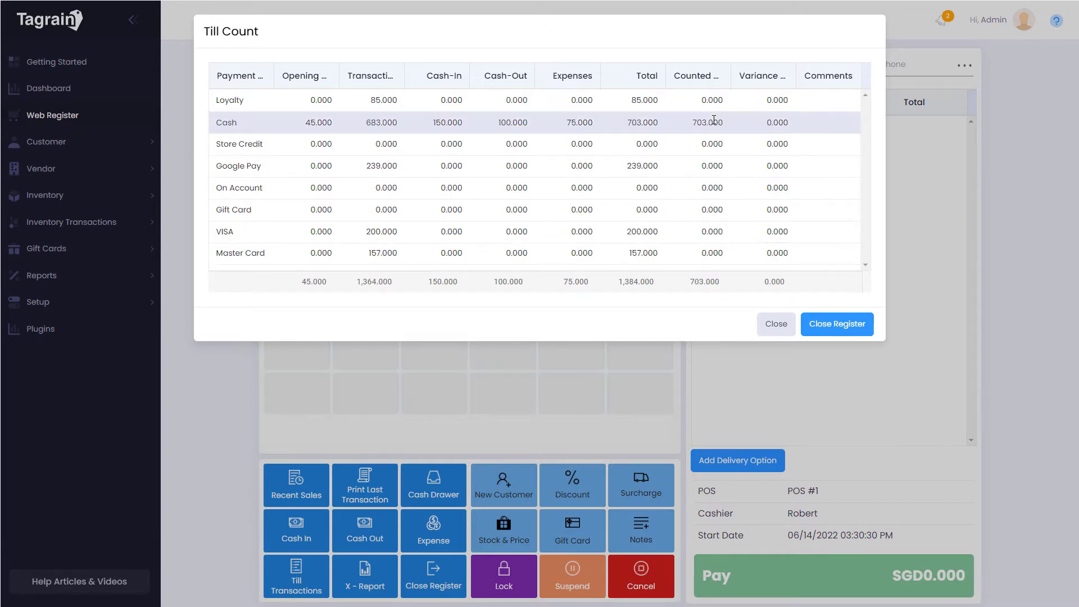
pyautogui.click(836, 326)
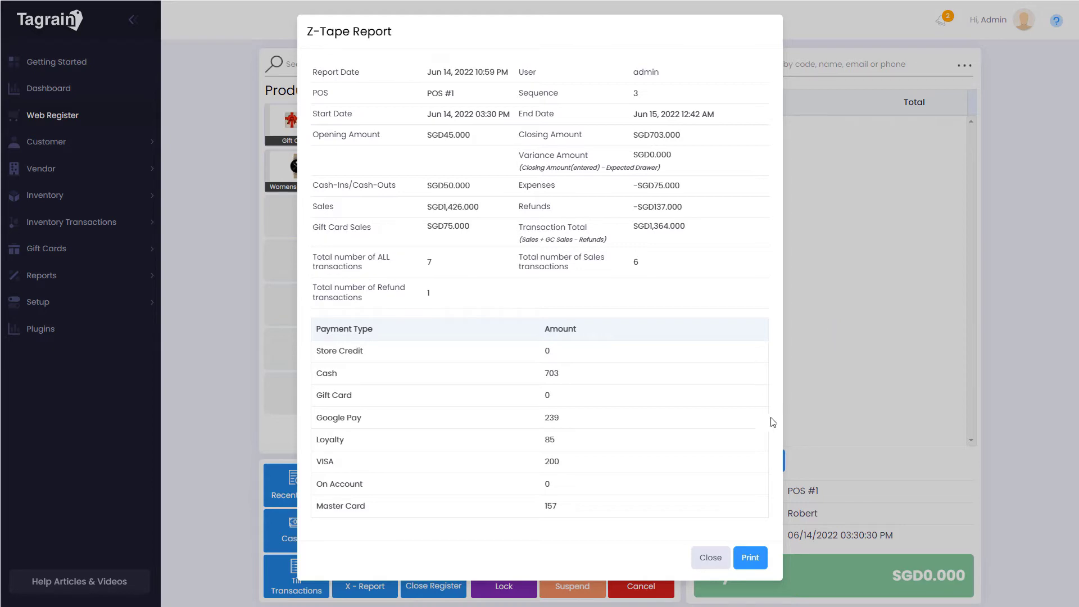
pyautogui.click(706, 558)
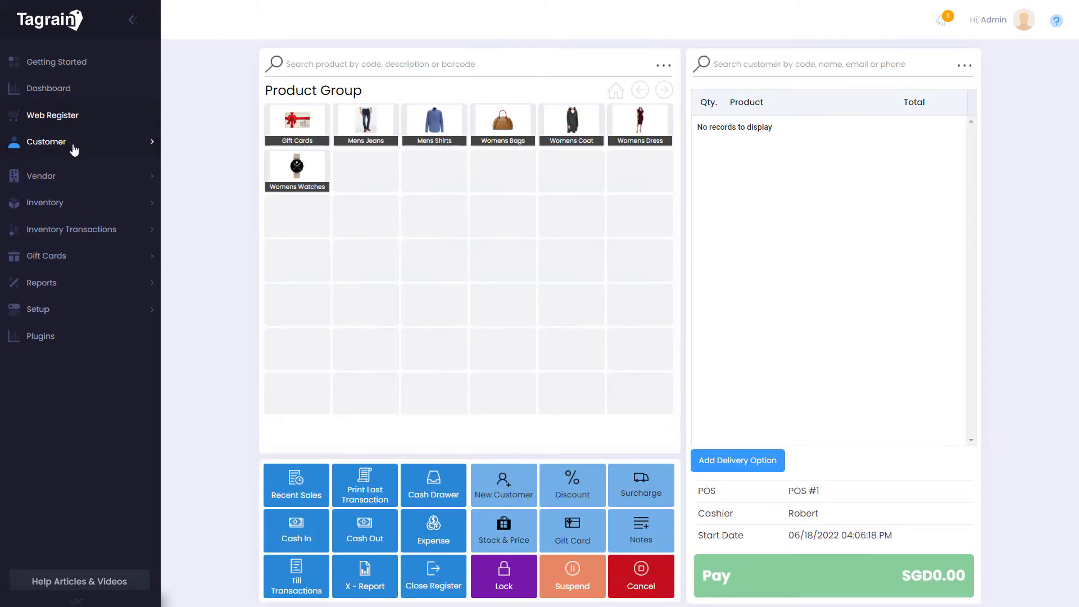
# From the Customer list, start a new customer record and then discard it
pyautogui.click(72, 145)
pyautogui.click(71, 169)
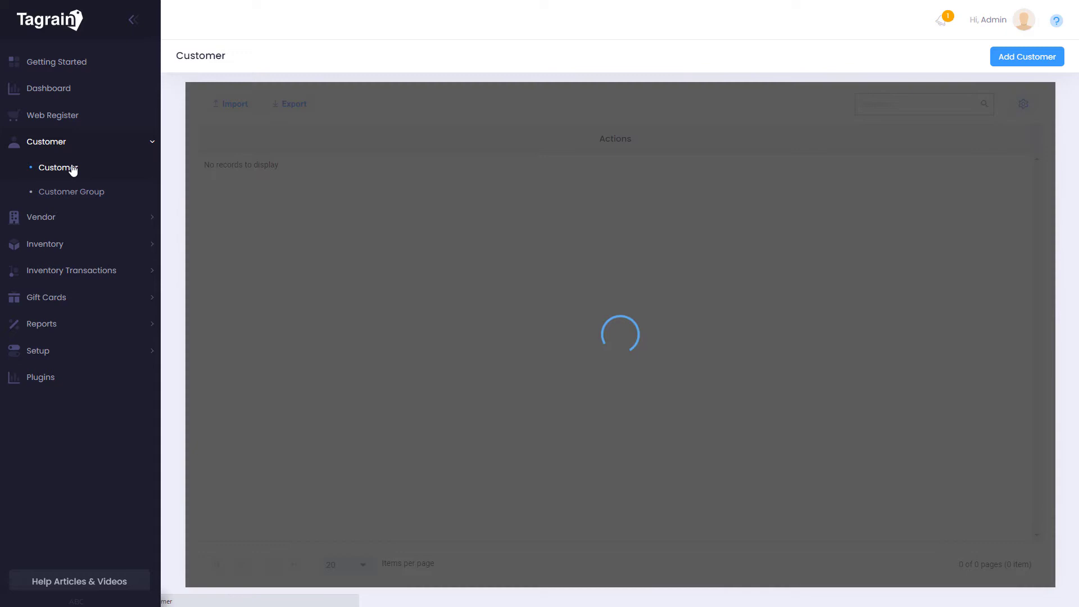
pyautogui.click(1018, 58)
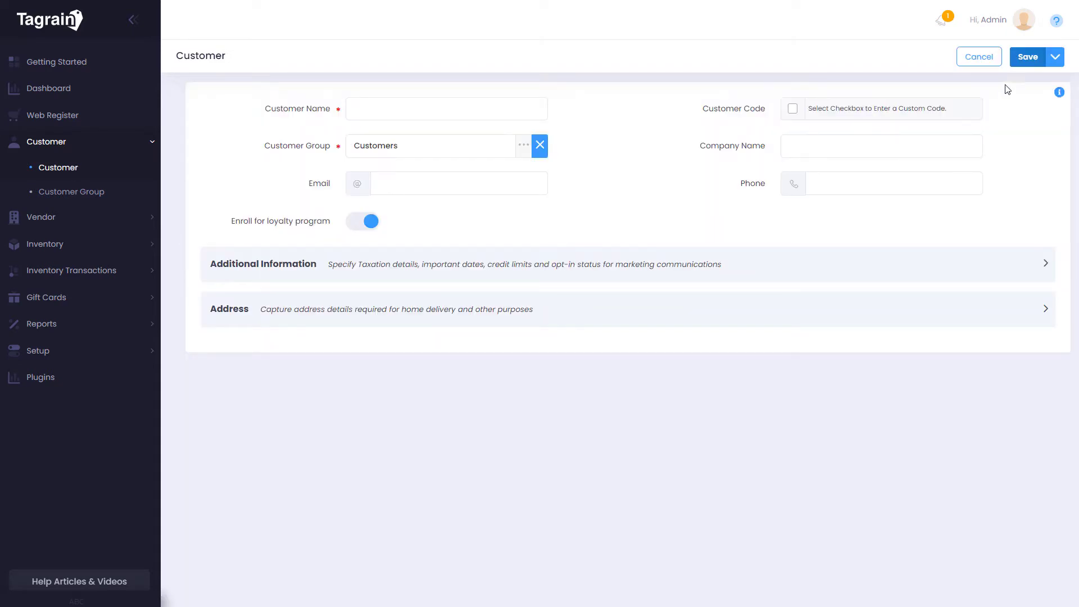
pyautogui.click(978, 61)
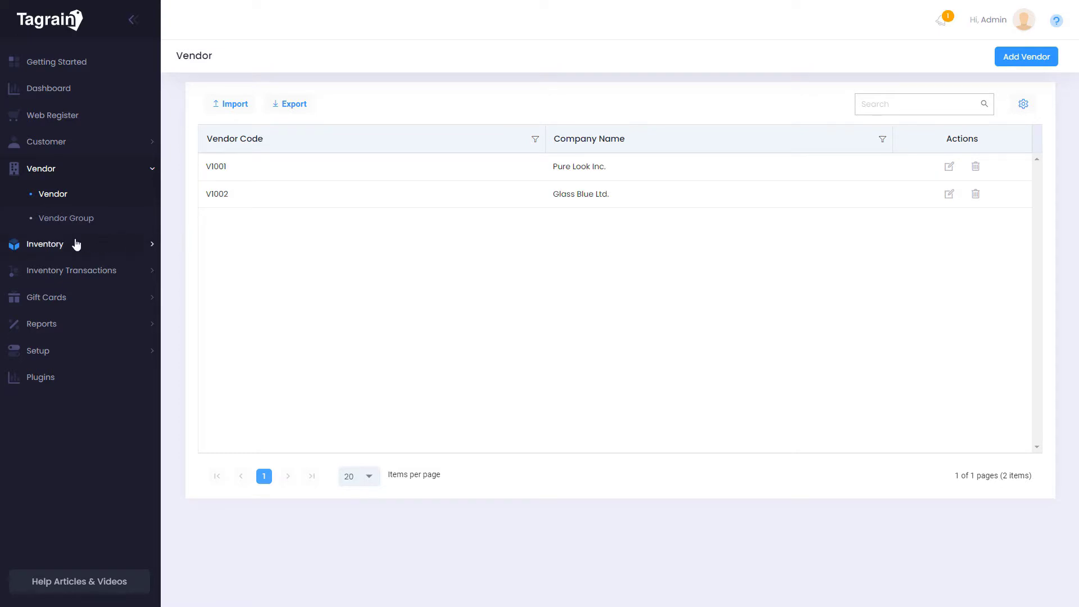
# Open the Inventory Product list and start a new product, then cancel it
pyautogui.click(61, 245)
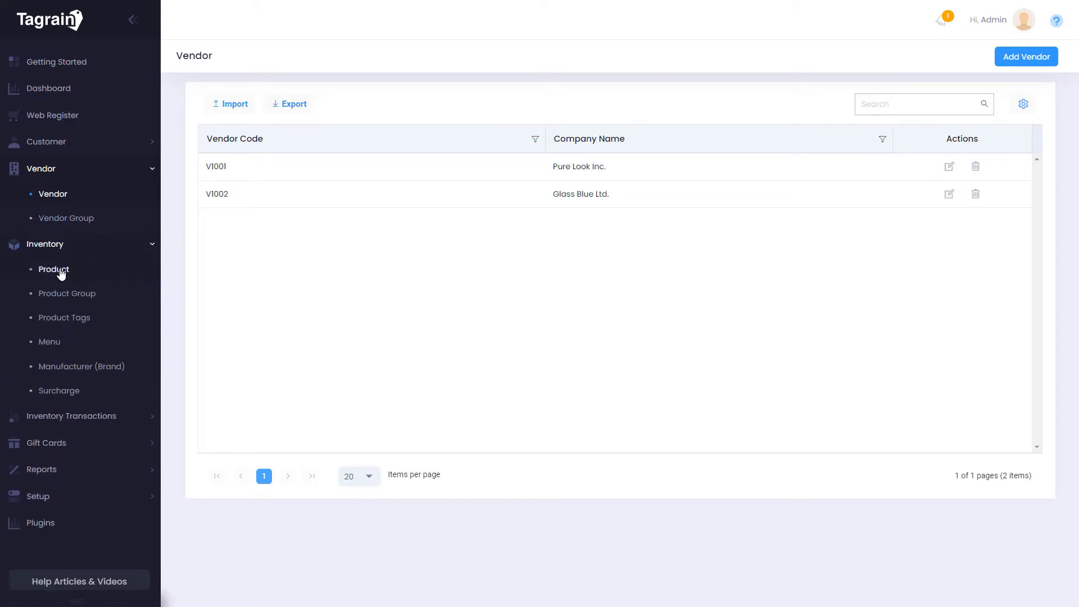
pyautogui.click(61, 273)
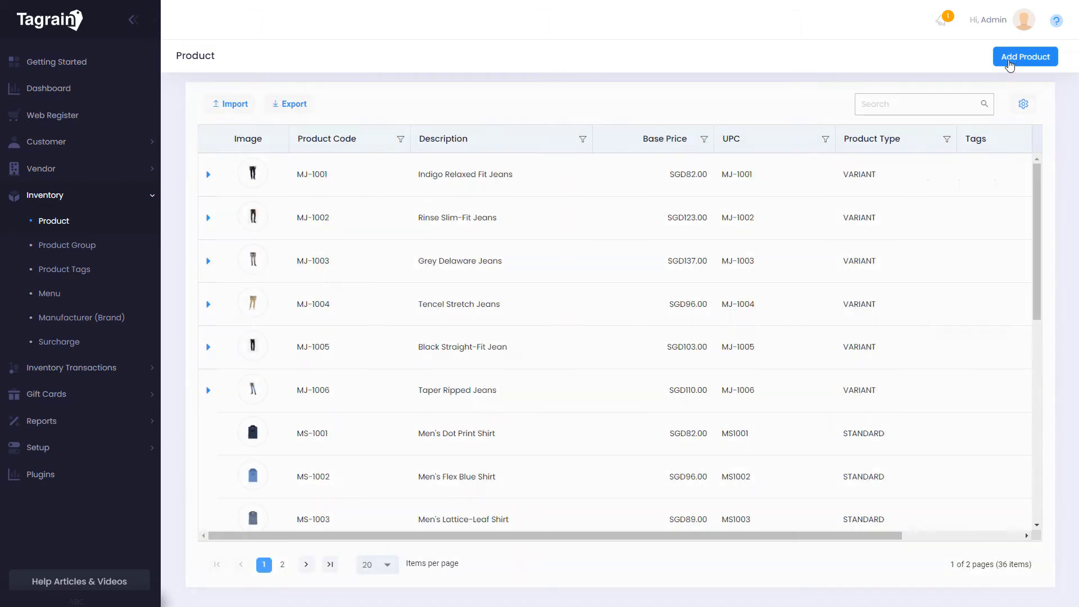
pyautogui.click(1010, 64)
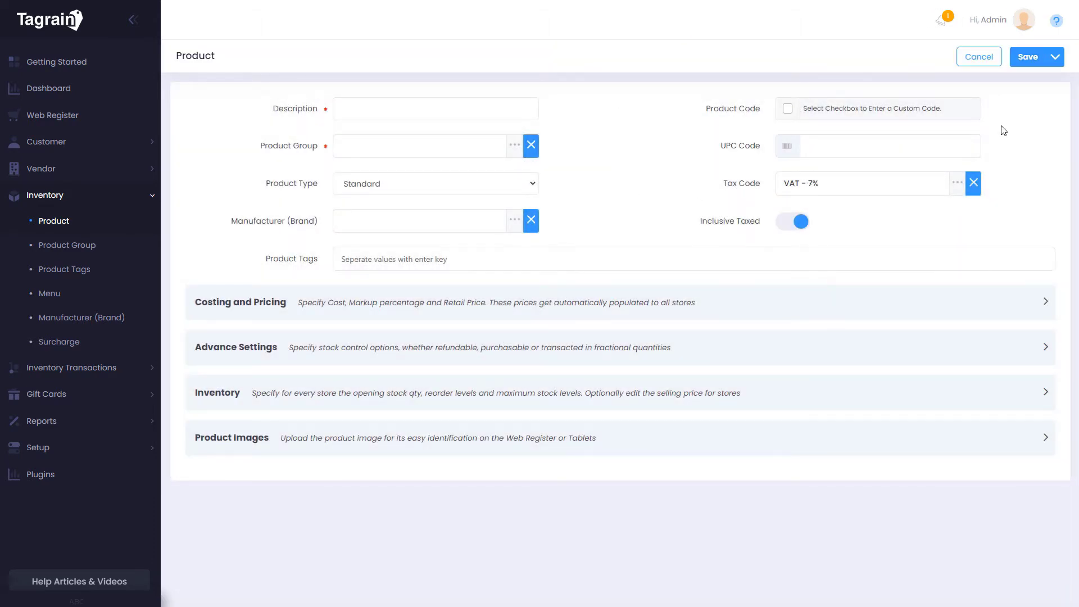
pyautogui.click(979, 63)
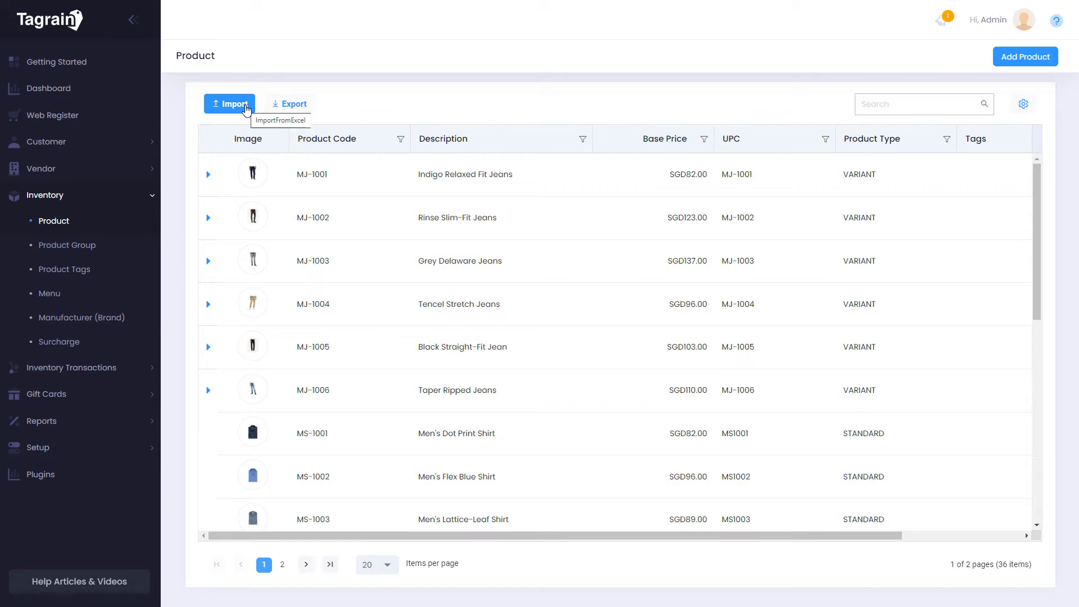
# Check the Mens Shirts group in Product.xlsx, then open Men's Dot Print Shirt (MS-1001)
pyautogui.hotkey('alt', 'Tab')
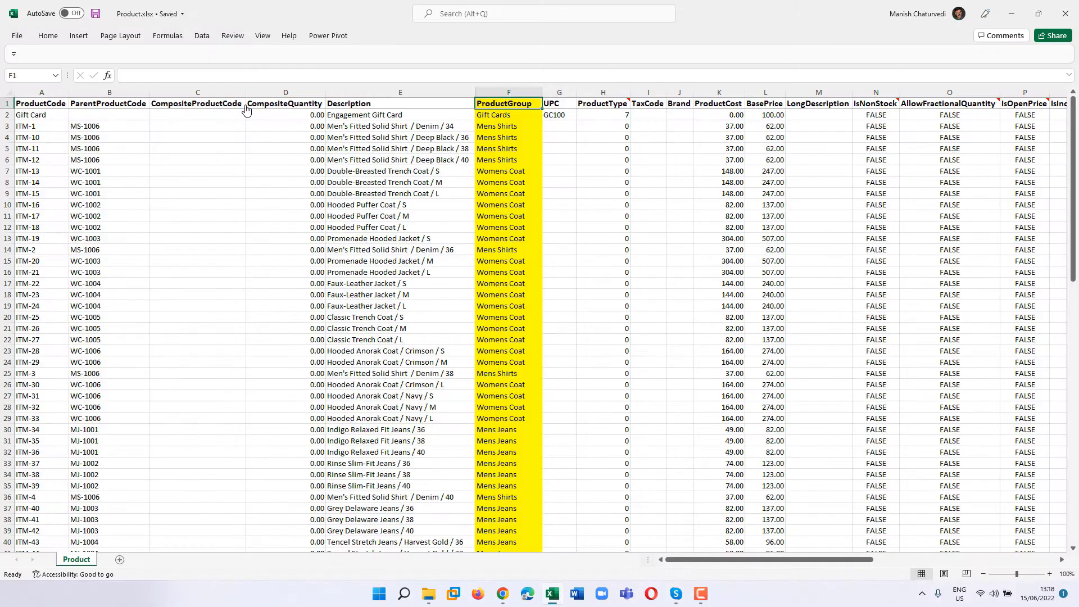
pyautogui.scroll(-1, 358, 165)
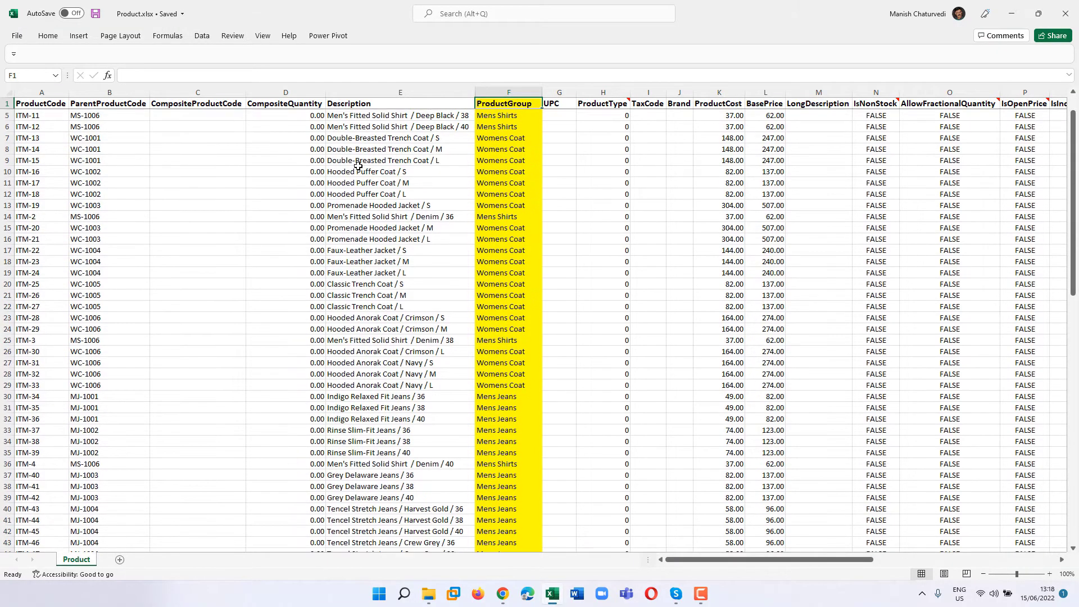
pyautogui.scroll(-1, 358, 165)
pyautogui.click(502, 180)
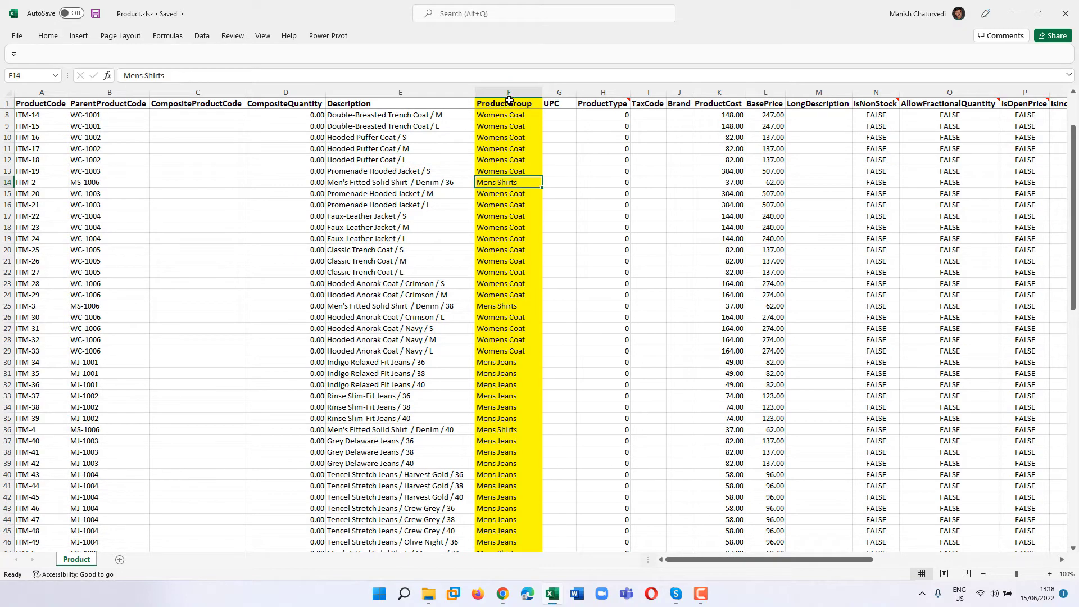
pyautogui.hotkey('alt', 'Tab')
pyautogui.click(960, 393)
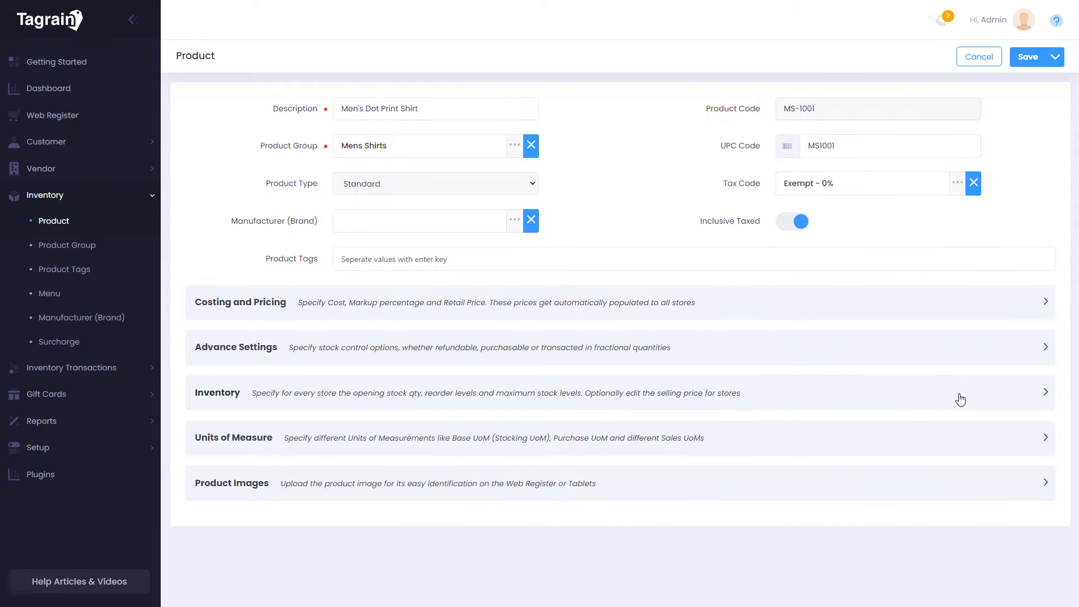
# Close the MS-1001 form and review a composite product's Item Details and Product Type options
pyautogui.click(977, 58)
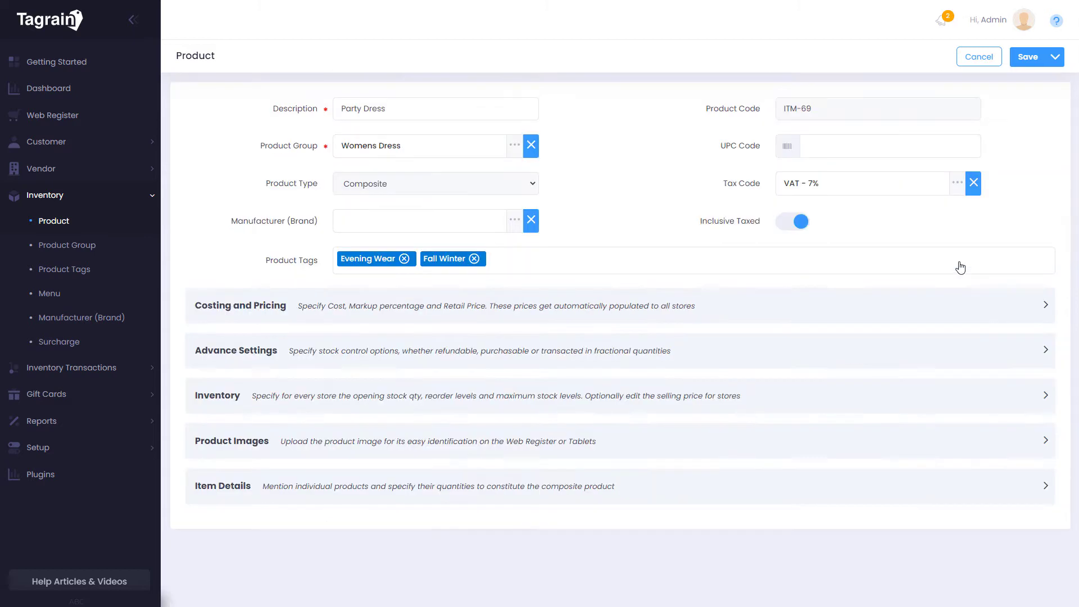
pyautogui.click(732, 491)
pyautogui.scroll(-2, 733, 491)
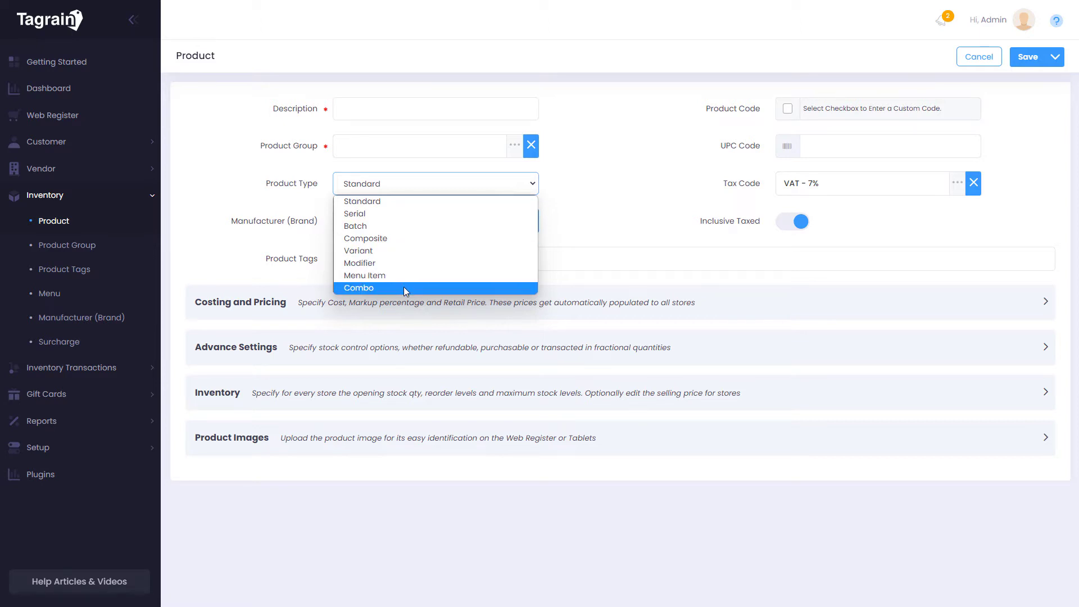
pyautogui.click(596, 222)
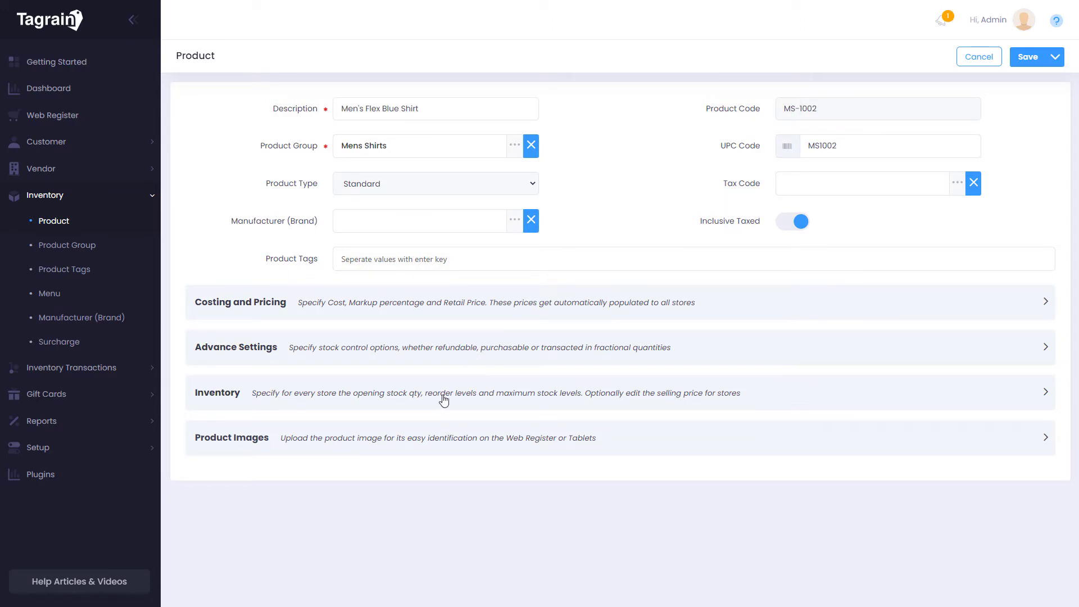
# Enter item cost 65 and markup 150 so retail price recalculates to 162.50
pyautogui.click(499, 309)
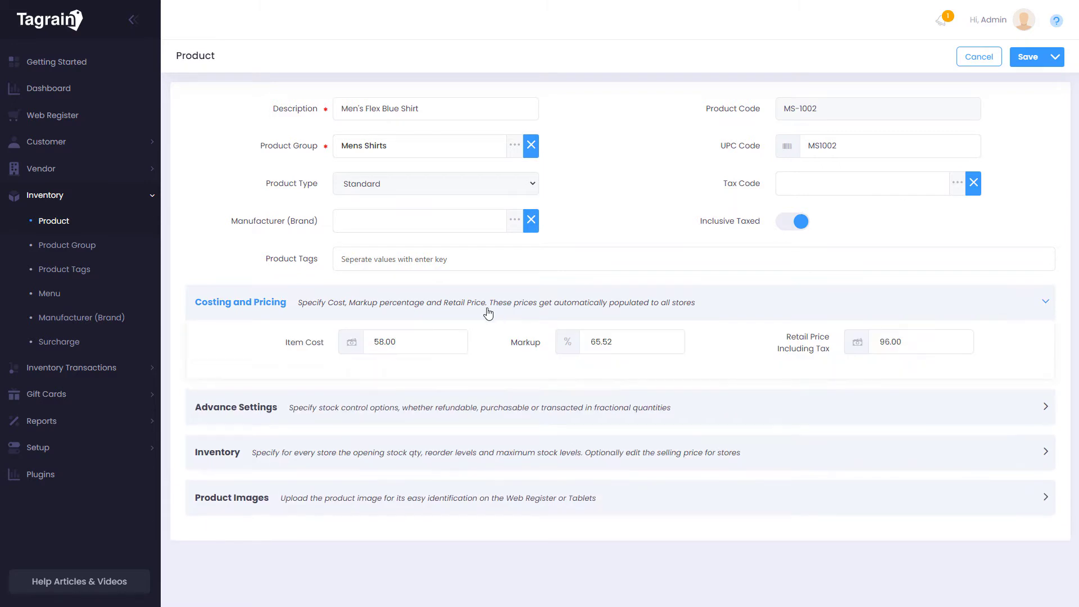
pyautogui.click(447, 339)
pyautogui.write('65')
pyautogui.press('Tab')
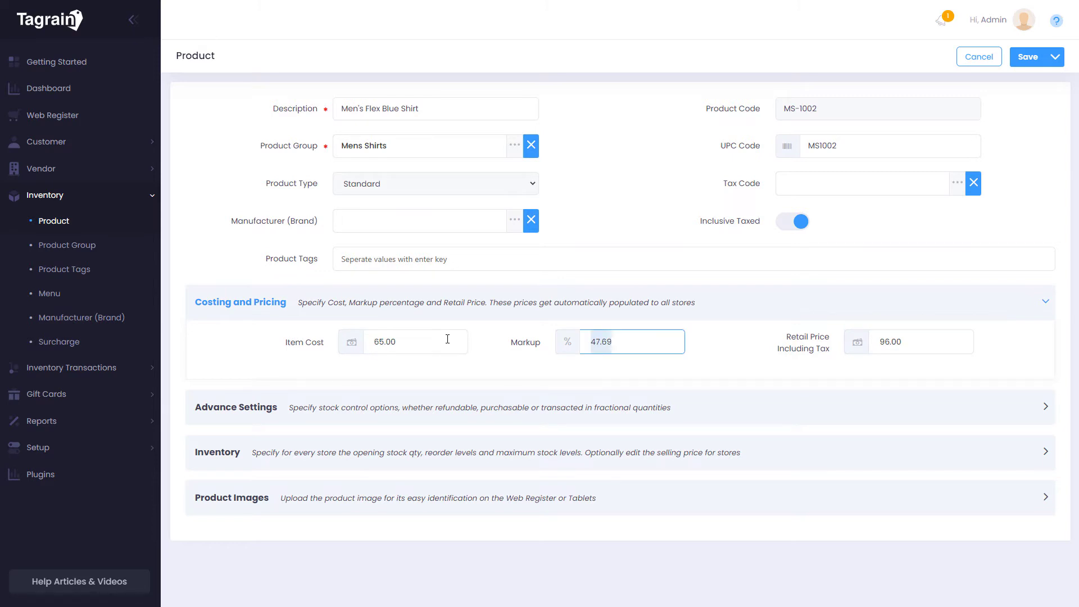
pyautogui.write('150')
pyautogui.press('Tab')
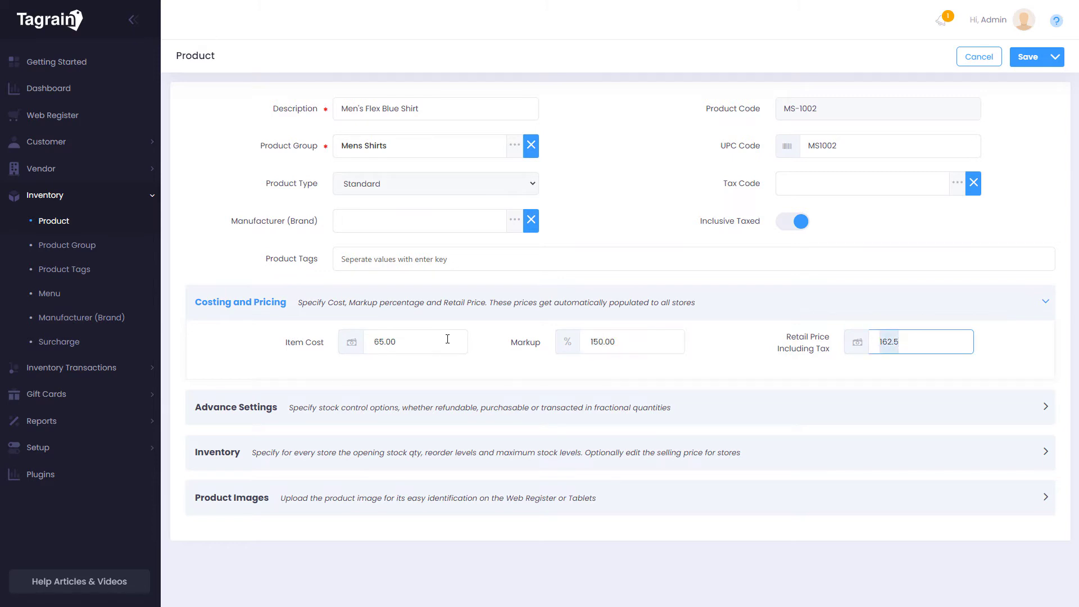
pyautogui.press('Tab')
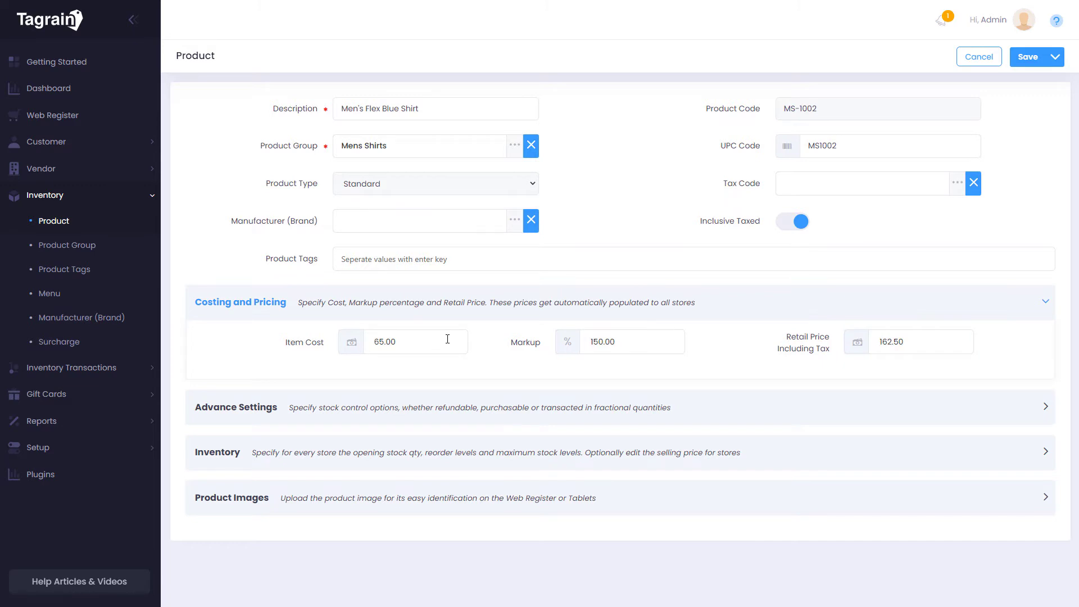
# Set reorder level 15 and maximum stock 45 for Marina Bay and VivoCity stores, then view Product Tags
pyautogui.click(390, 455)
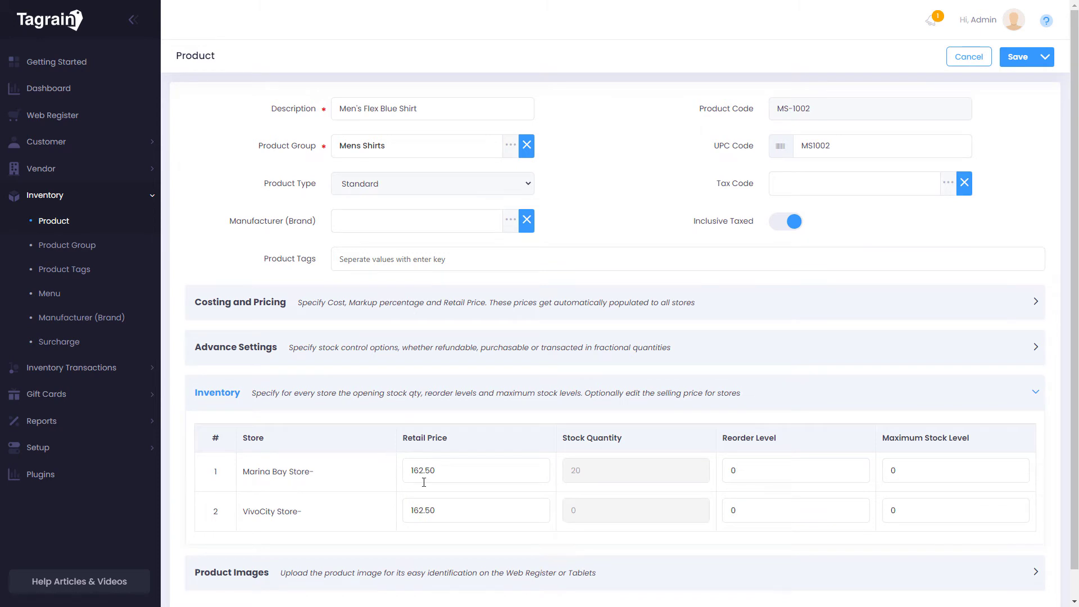
pyautogui.click(772, 471)
pyautogui.write('15')
pyautogui.press('Tab')
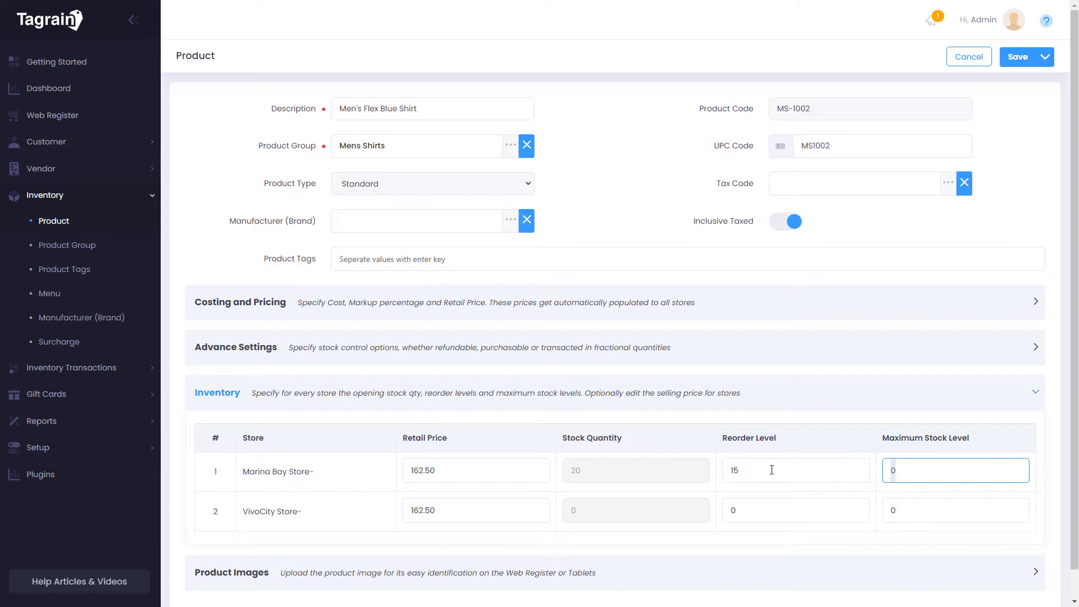
pyautogui.write('45')
pyautogui.press('Tab')
pyautogui.press('Tab')
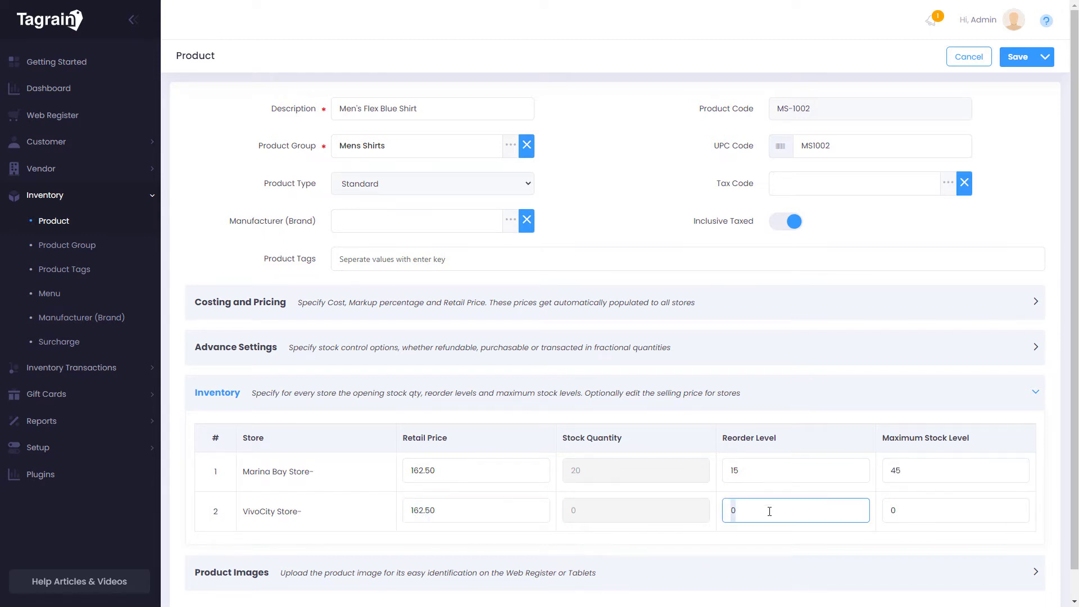
pyautogui.write('15')
pyautogui.press('Tab')
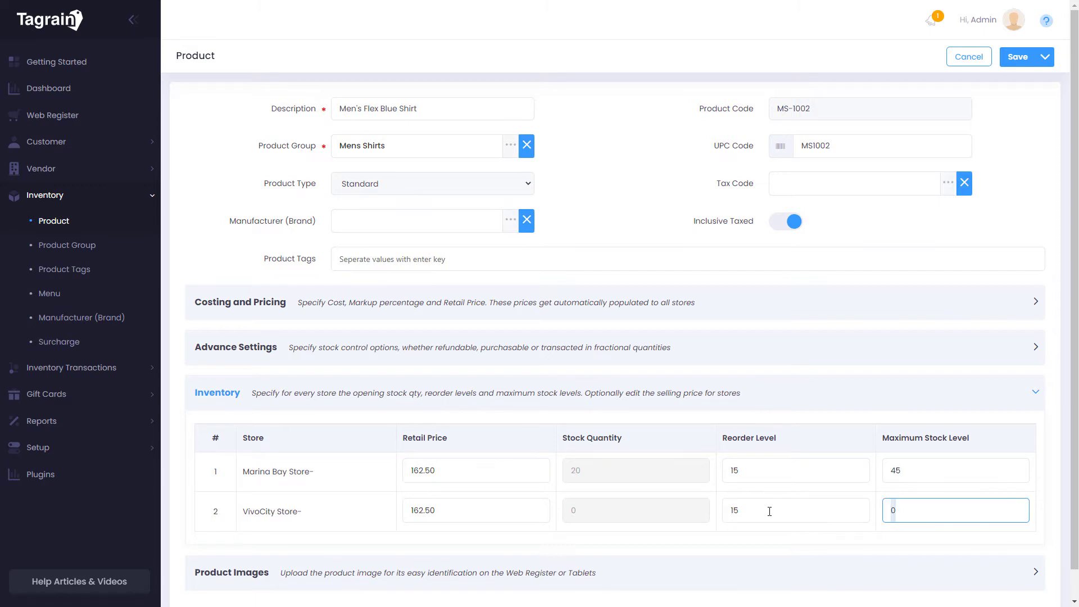
pyautogui.write('45')
pyautogui.press('Tab')
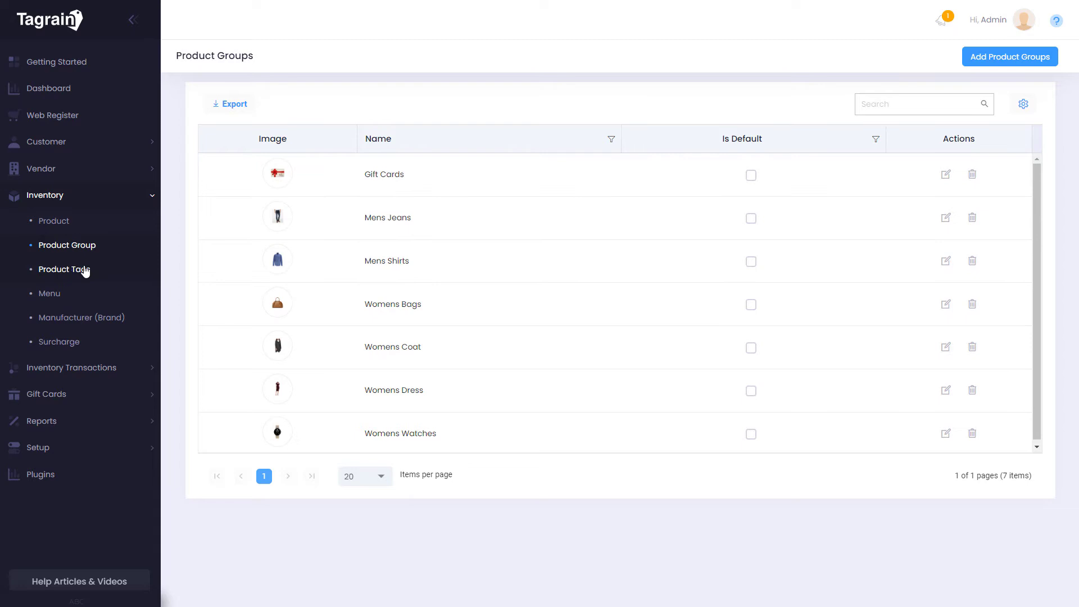
pyautogui.click(84, 270)
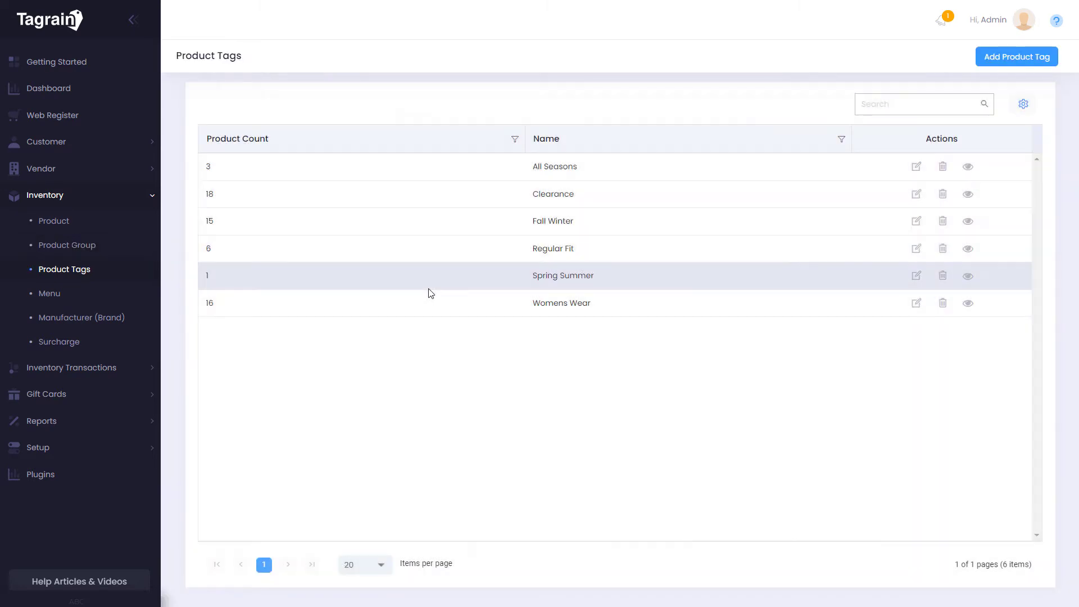
# View the Clearance-tagged products, then open POLO T Shirt from the Product list
pyautogui.click(968, 195)
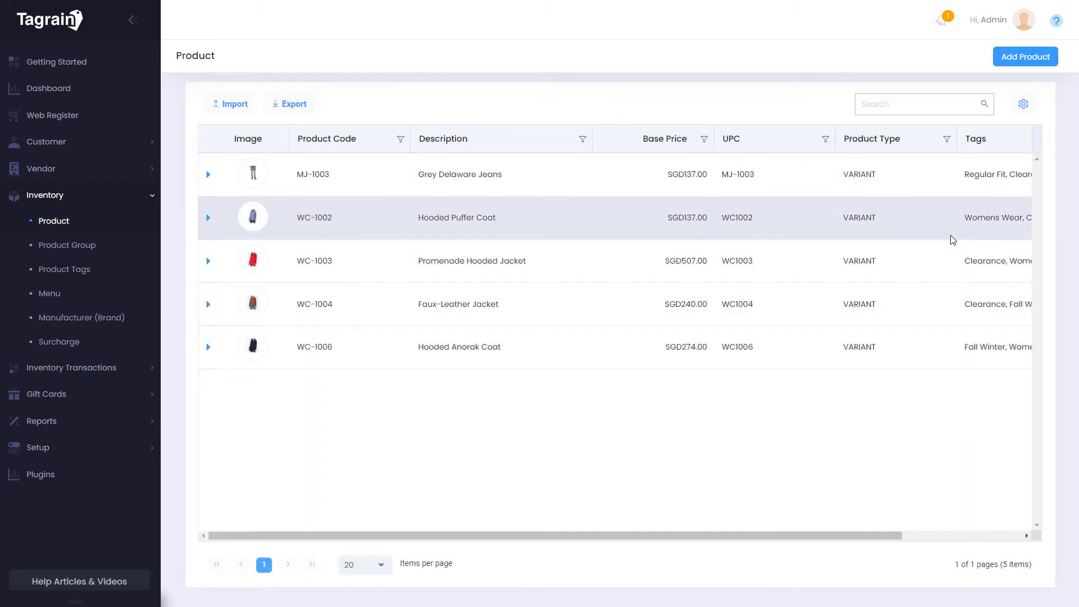
pyautogui.click(54, 220)
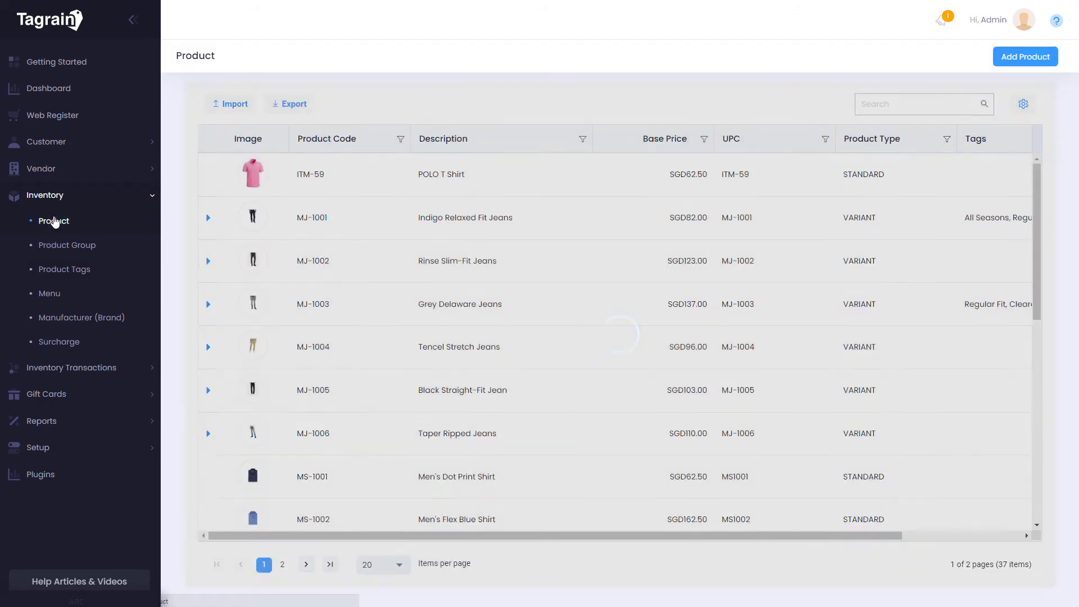
pyautogui.click(559, 247)
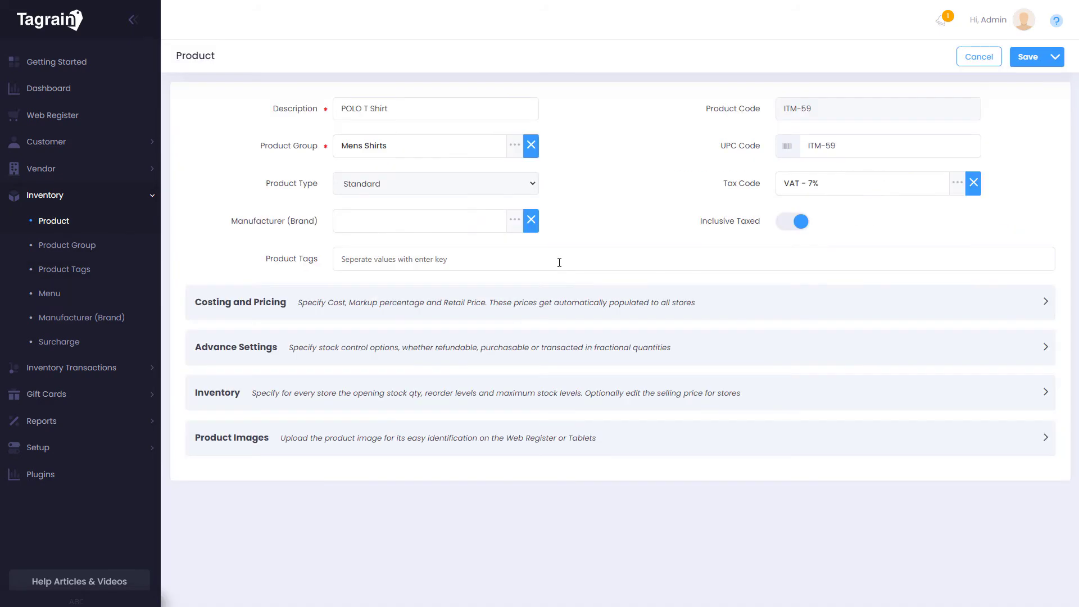
# Tag POLO T Shirt with Mens Wear, Spring Summer, Slim Fit and Solids
pyautogui.write('Mens Wear')
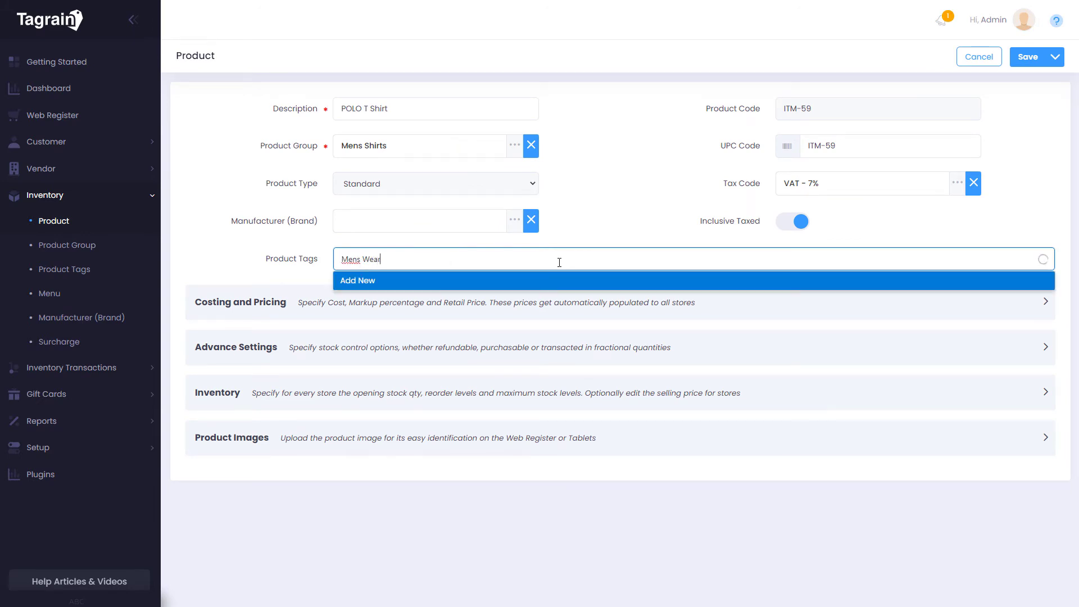
pyautogui.press('Return')
pyautogui.write('Spring Summer')
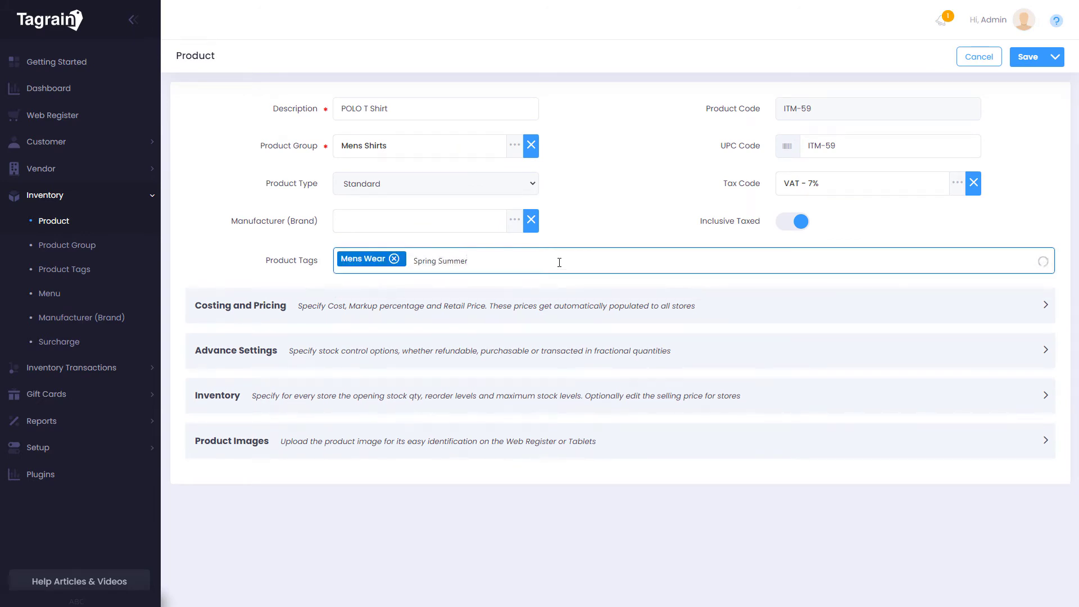
pyautogui.press('Return')
pyautogui.write('Slim Fit')
pyautogui.press('Return')
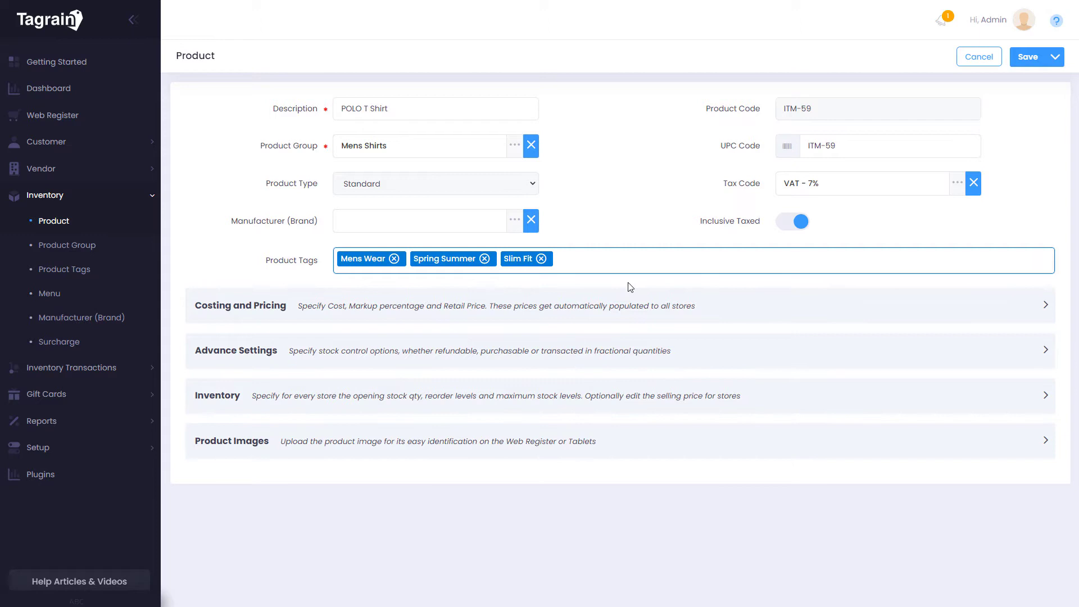
pyautogui.write('Solids')
pyautogui.click(381, 290)
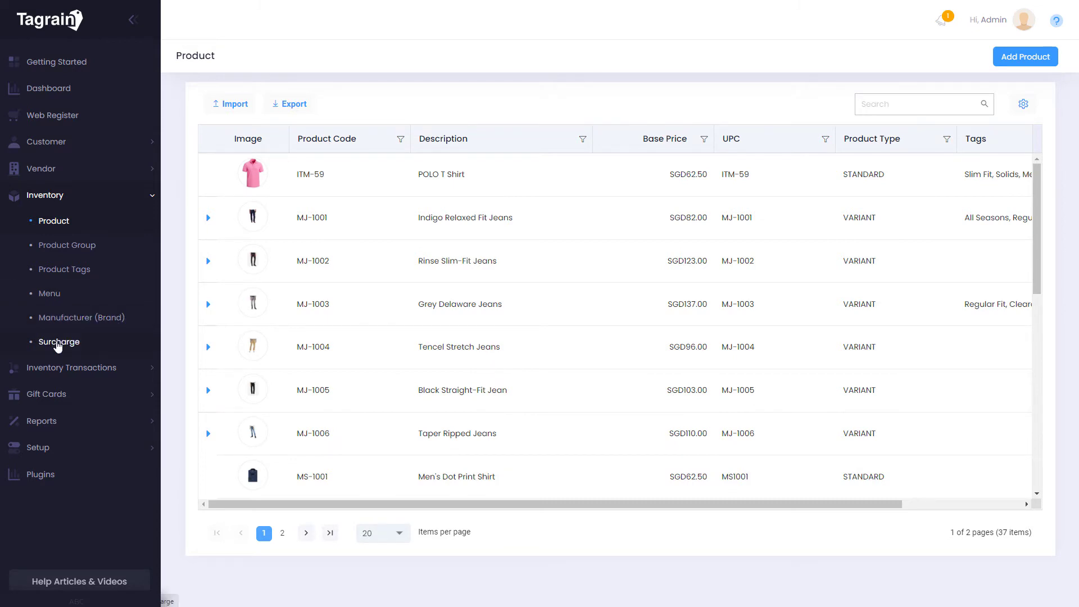
# Go from the Surcharge list to the 37-item Product list and expand Inventory Transactions
pyautogui.click(59, 344)
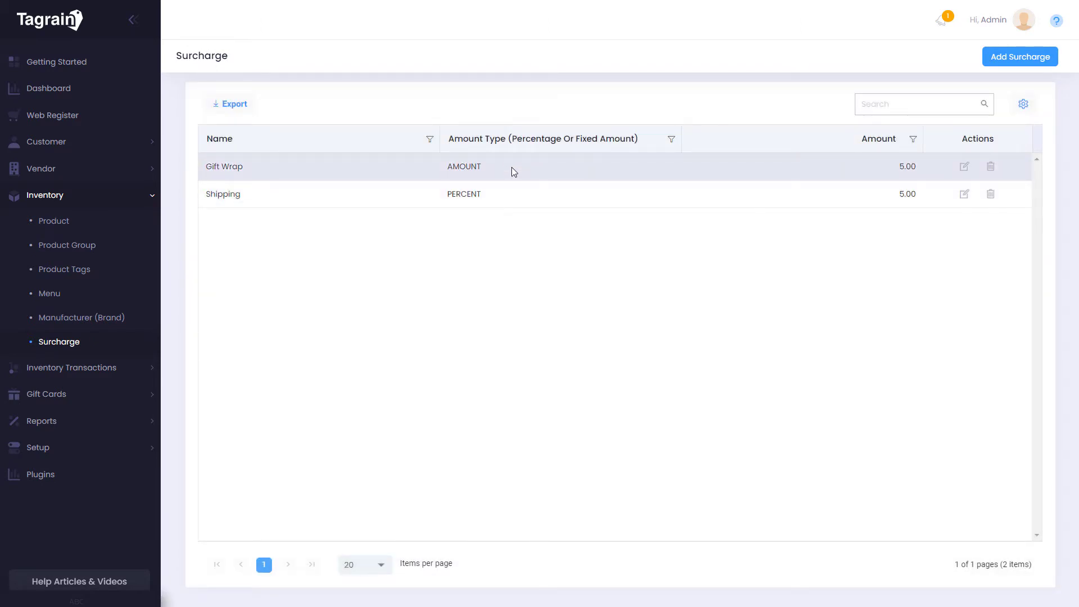
pyautogui.click(135, 228)
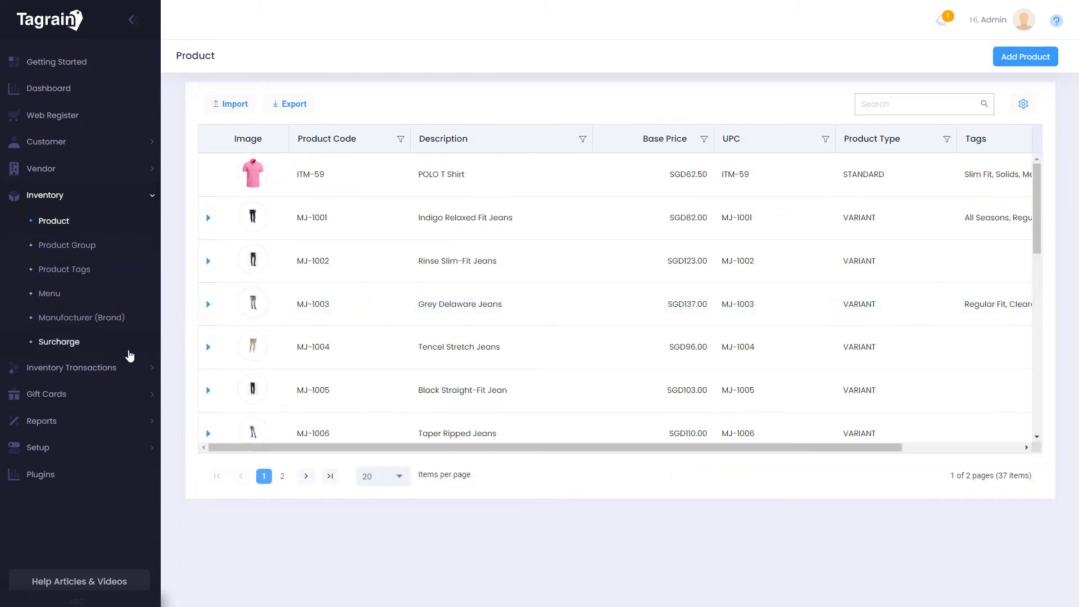
pyautogui.click(150, 375)
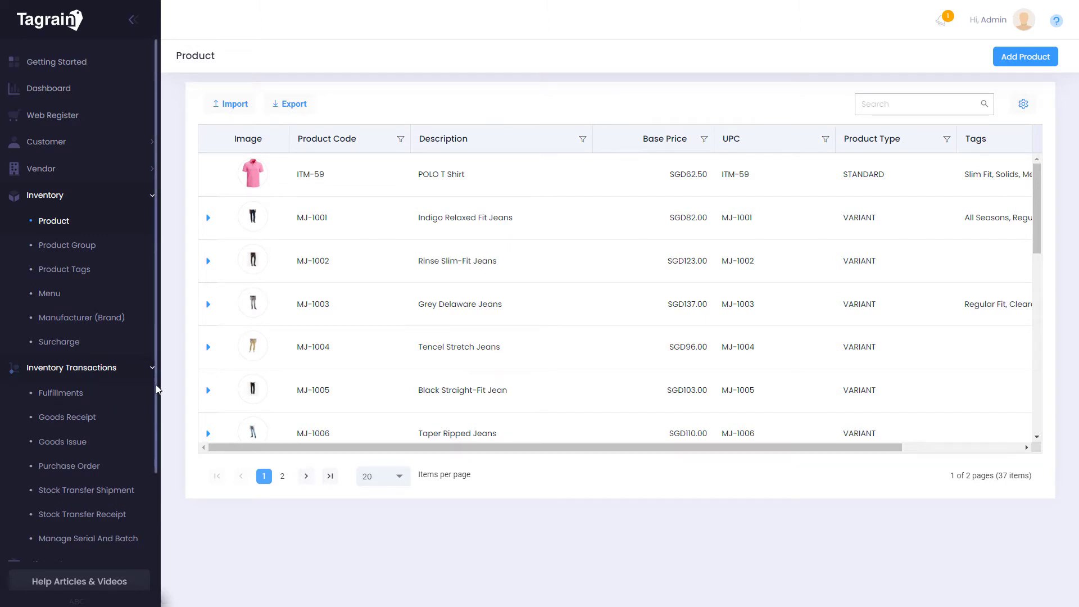
pyautogui.scroll(-1, 156, 399)
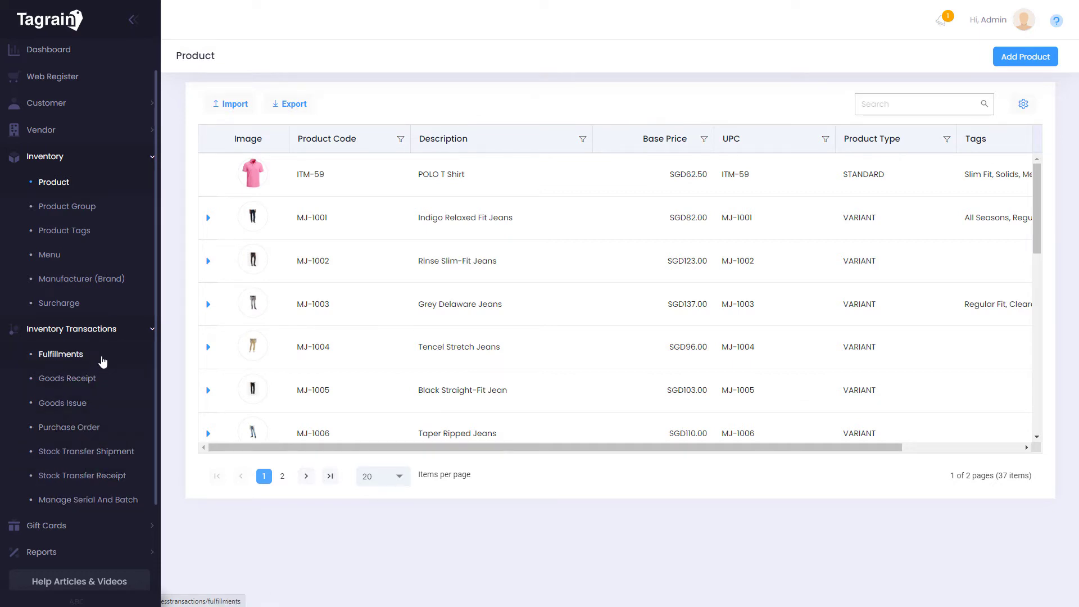
# On Fulfillments, mark the ST002-TX1 home delivery as delivered
pyautogui.click(103, 361)
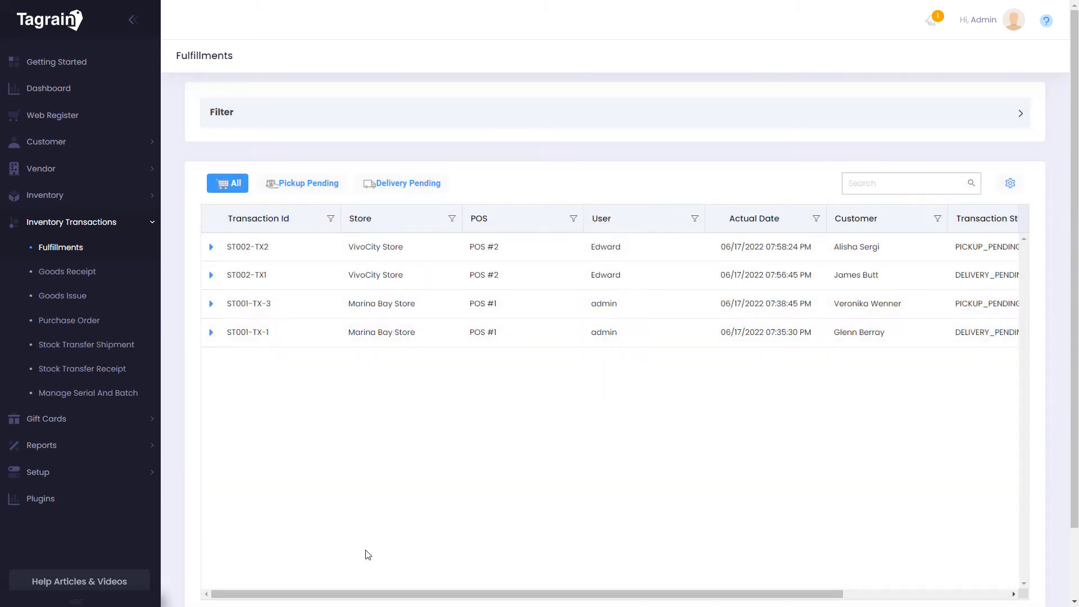
pyautogui.moveTo(402, 593); pyautogui.dragTo(567, 595)
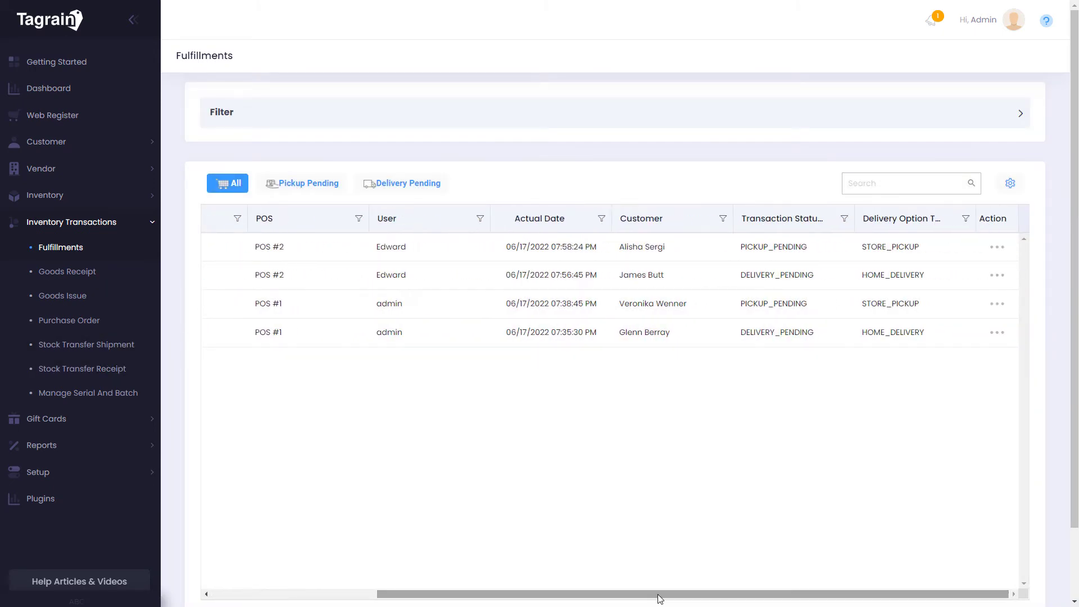
pyautogui.click(996, 275)
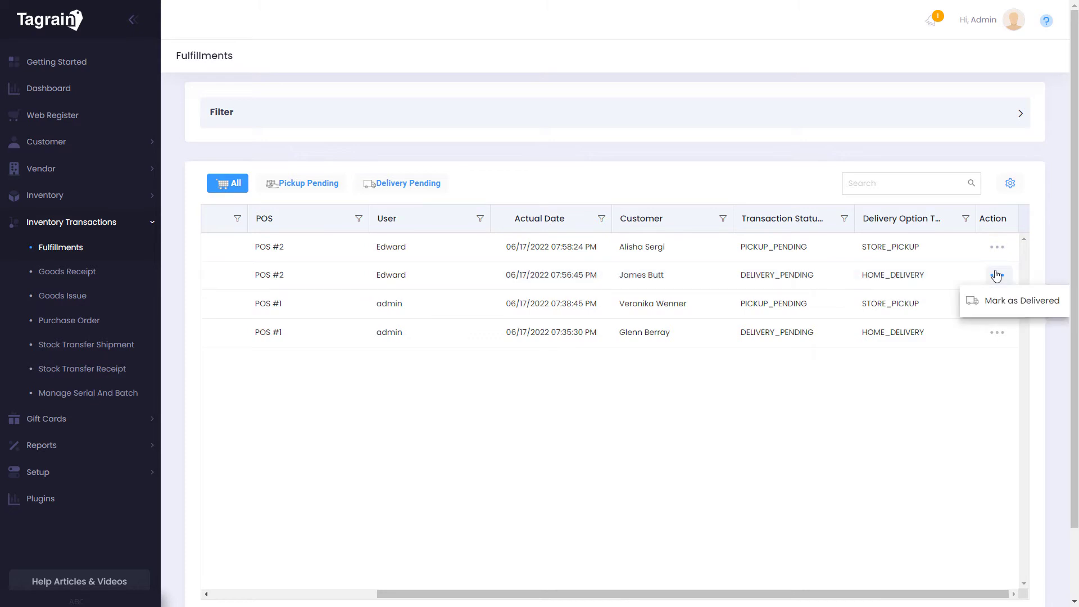
pyautogui.click(1012, 302)
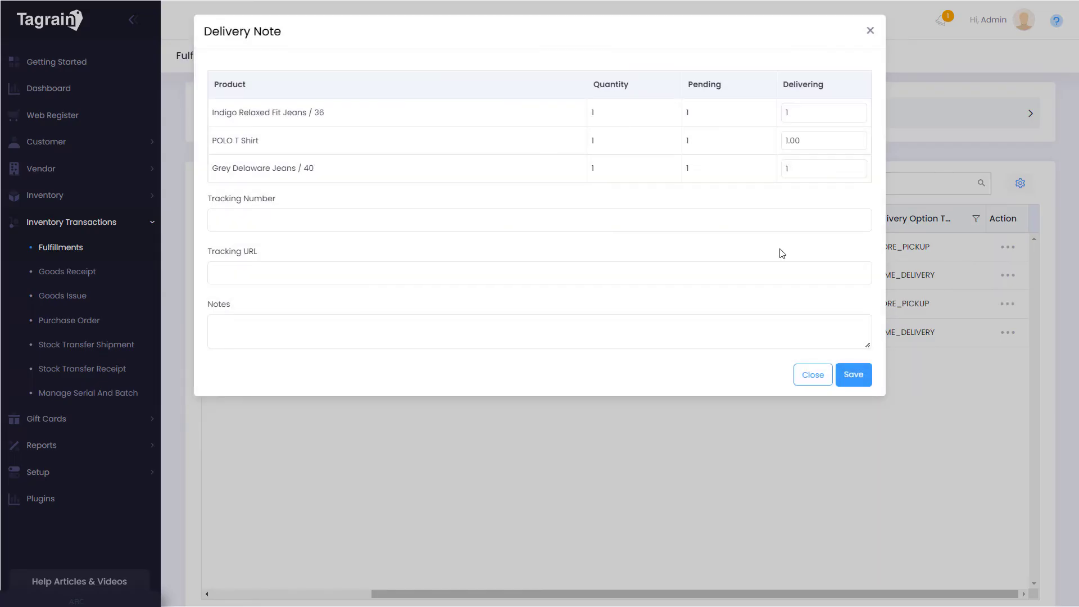
# Record the suggested tracking number and trackmyshipment.com URL, and save the delivery note
pyautogui.click(549, 229)
pyautogui.click(289, 249)
pyautogui.click(287, 272)
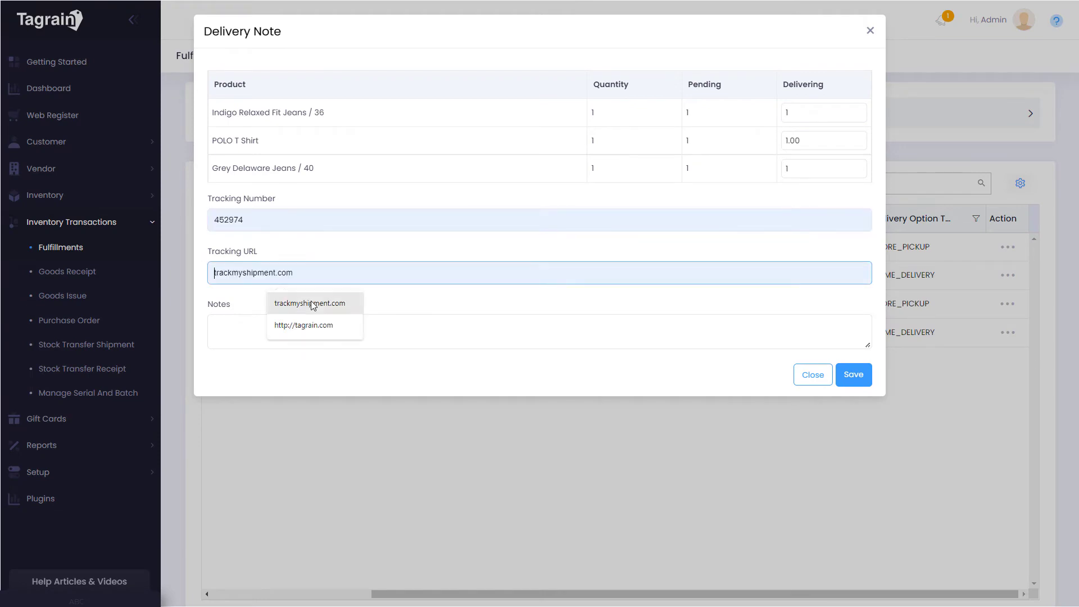
pyautogui.click(317, 301)
pyautogui.click(853, 374)
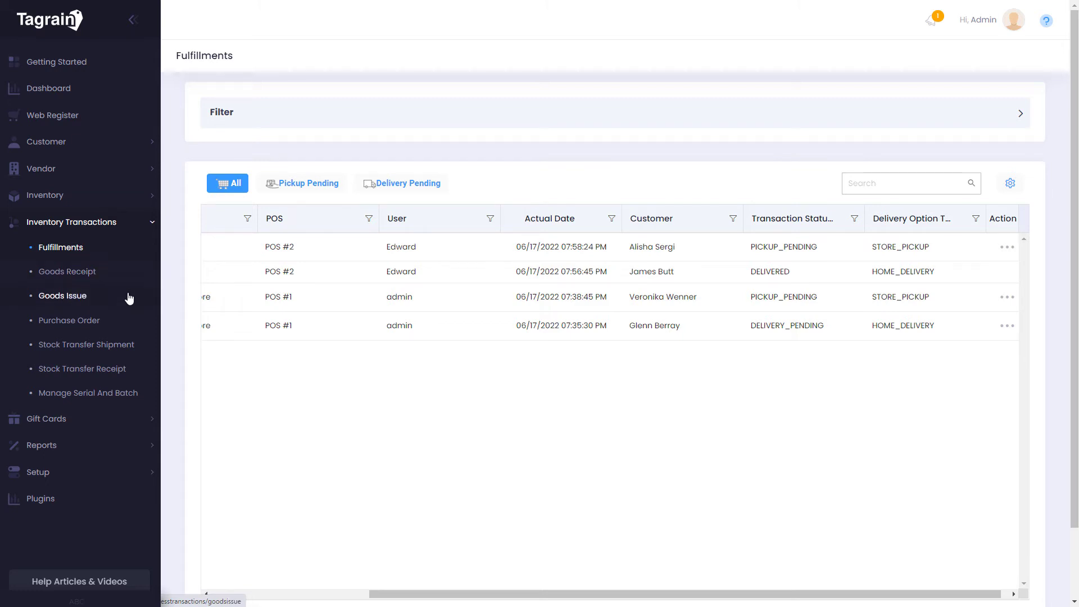
# Receive and save the goods for purchase order ST001-PO-3, then open Stock Transfer Receipt
pyautogui.click(124, 325)
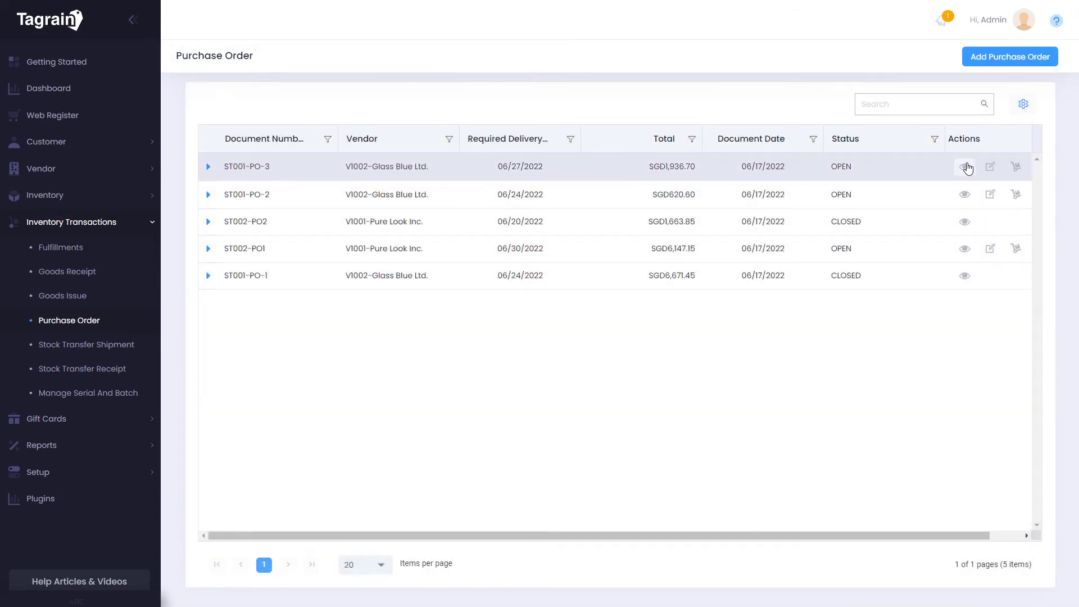
pyautogui.click(1016, 168)
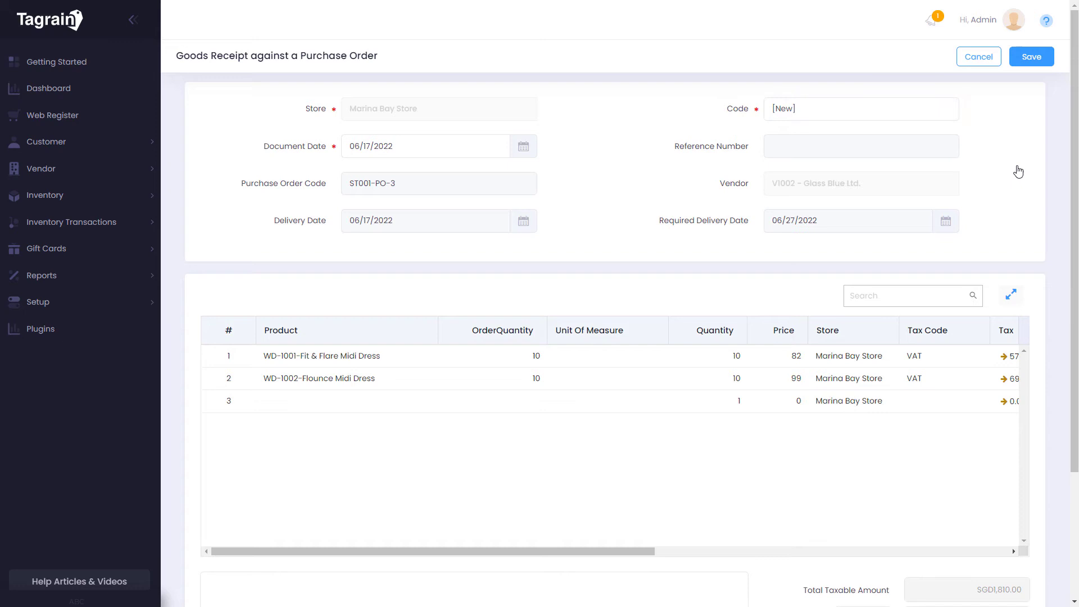
pyautogui.click(1037, 63)
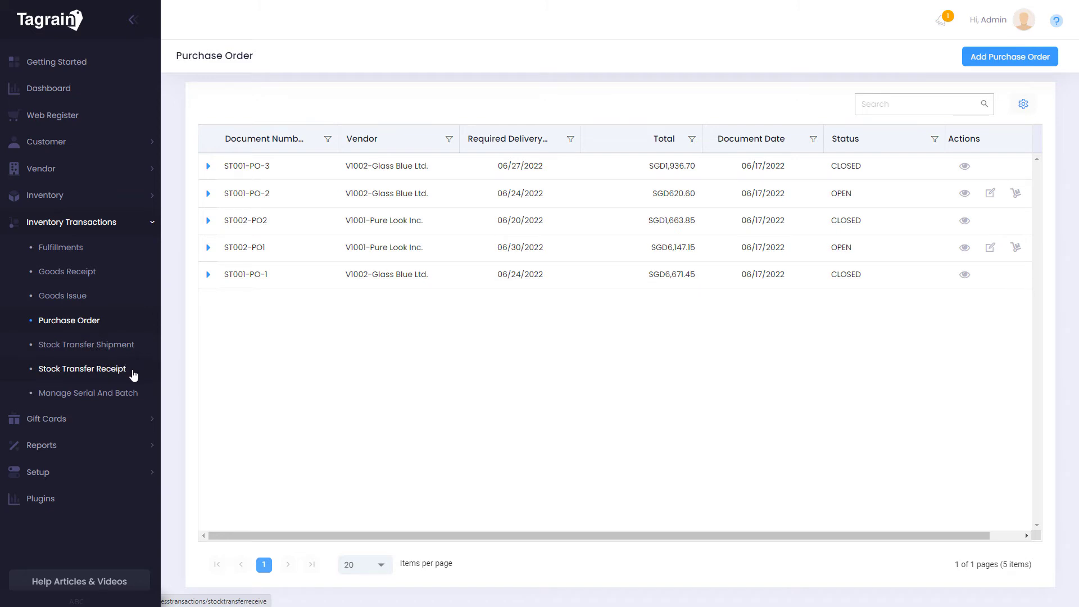
pyautogui.click(133, 376)
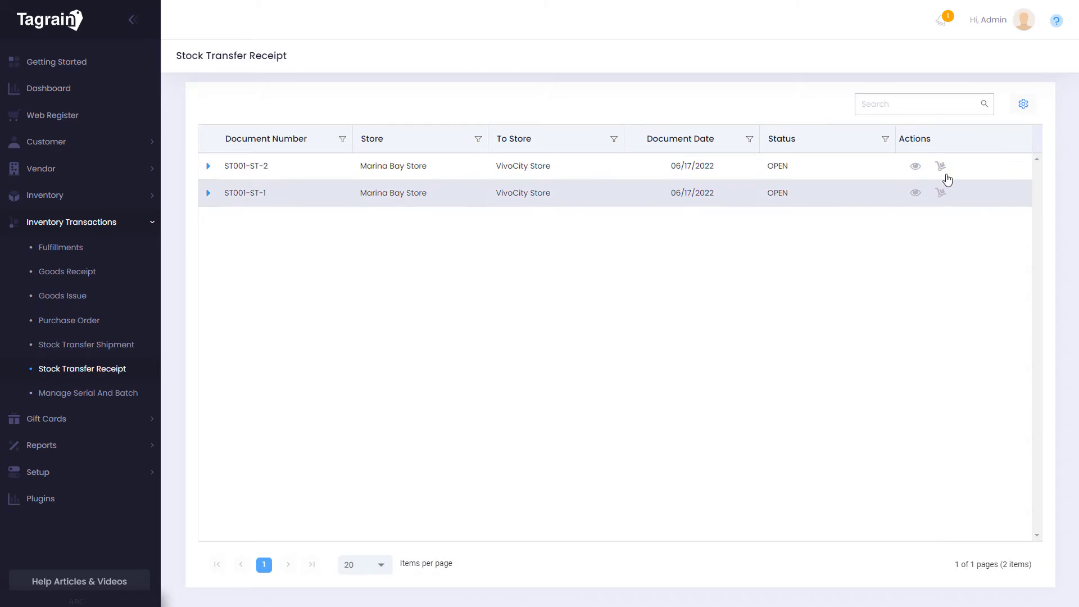
# Receive and save stock transfer ST001-ST-2, then check the Manage Serial And Batch Type filter
pyautogui.click(941, 165)
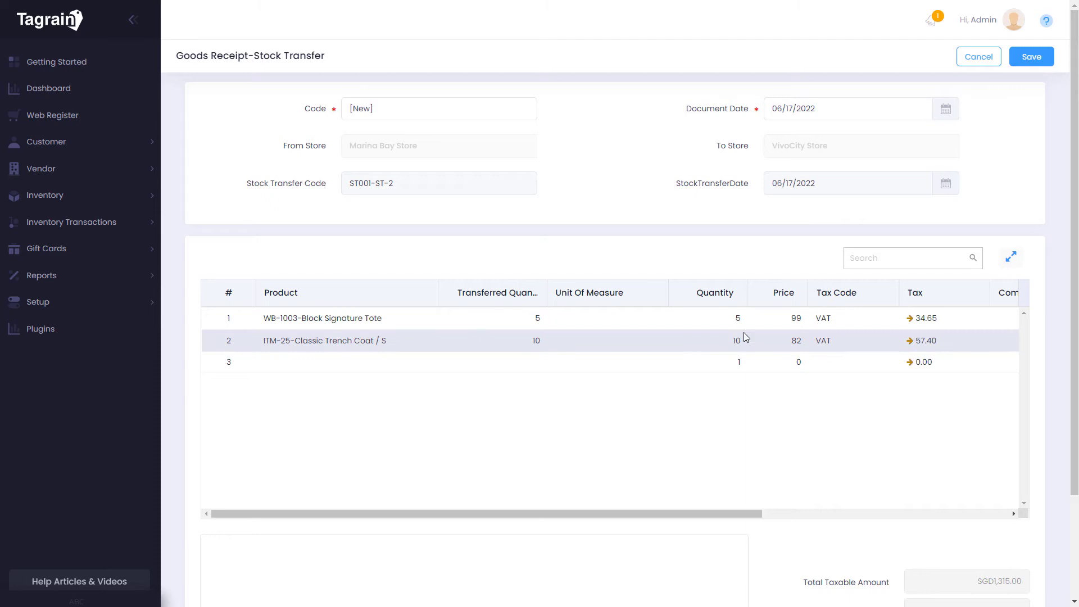
pyautogui.click(1028, 72)
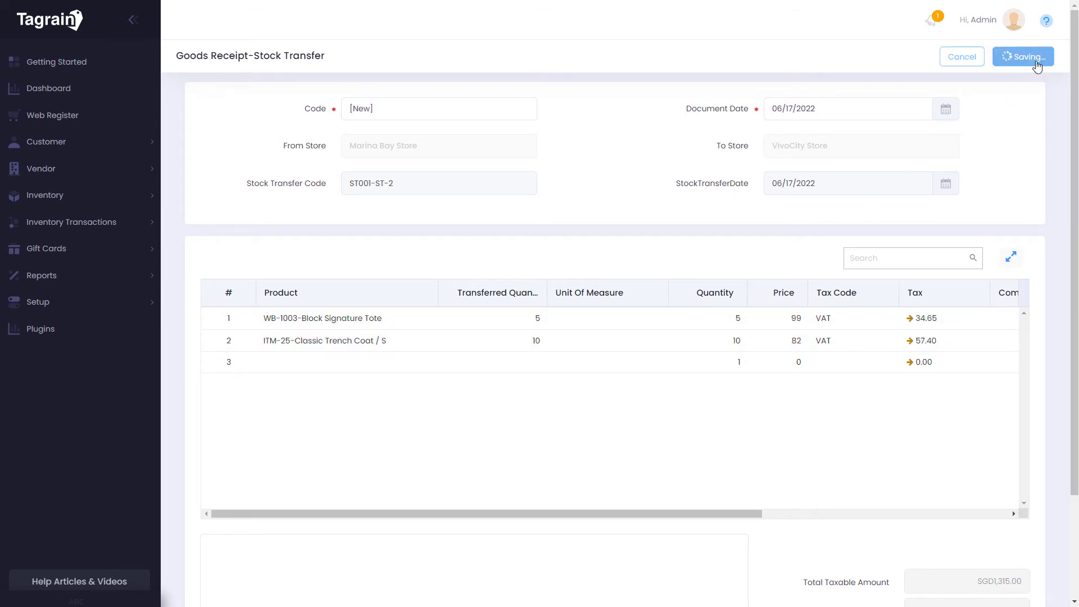
pyautogui.click(130, 396)
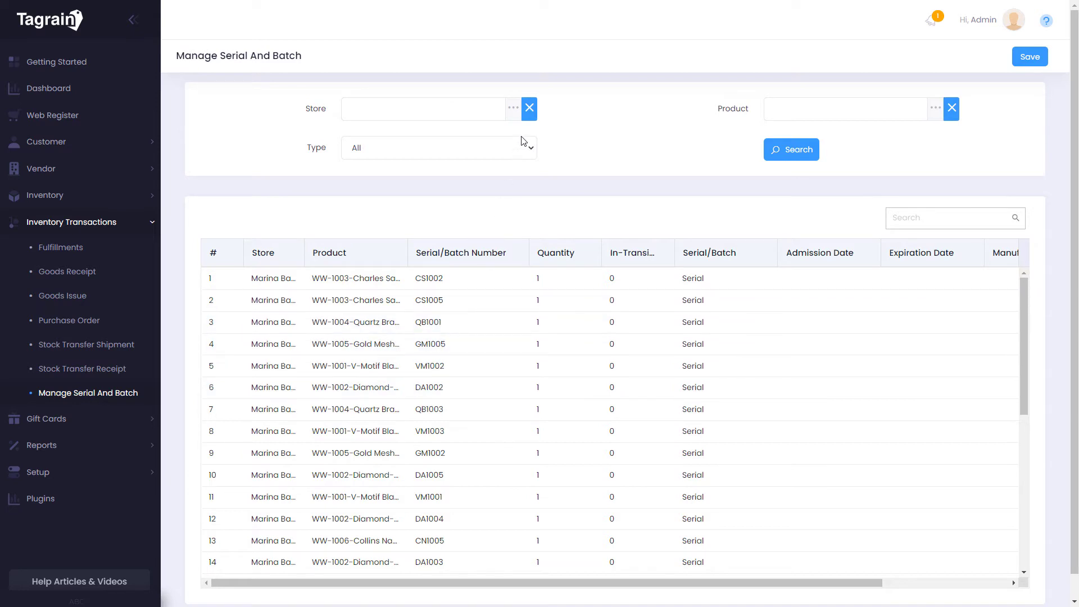
pyautogui.click(531, 148)
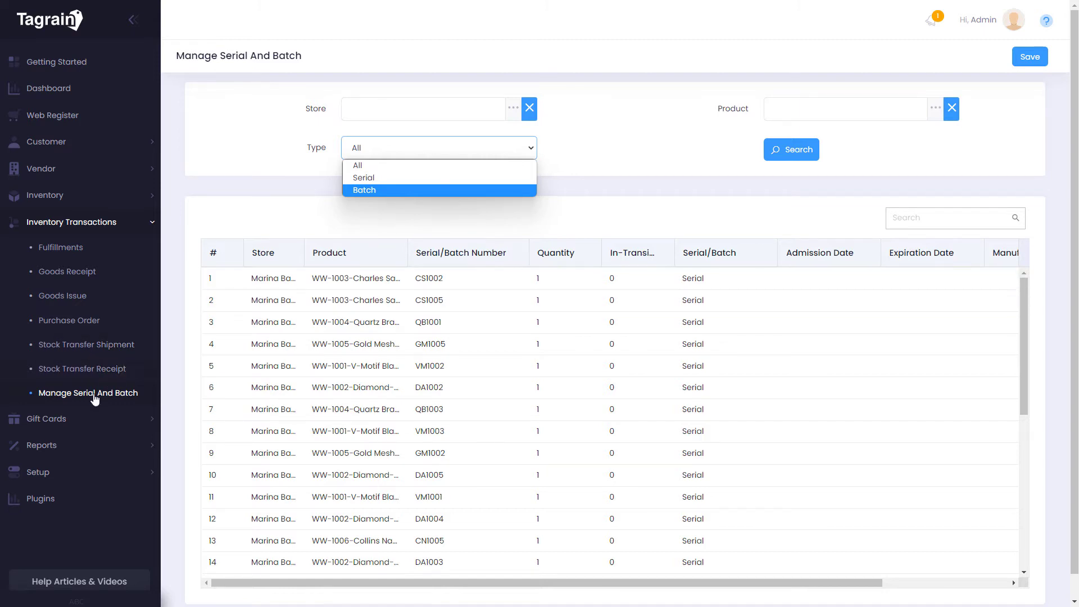
pyautogui.click(61, 420)
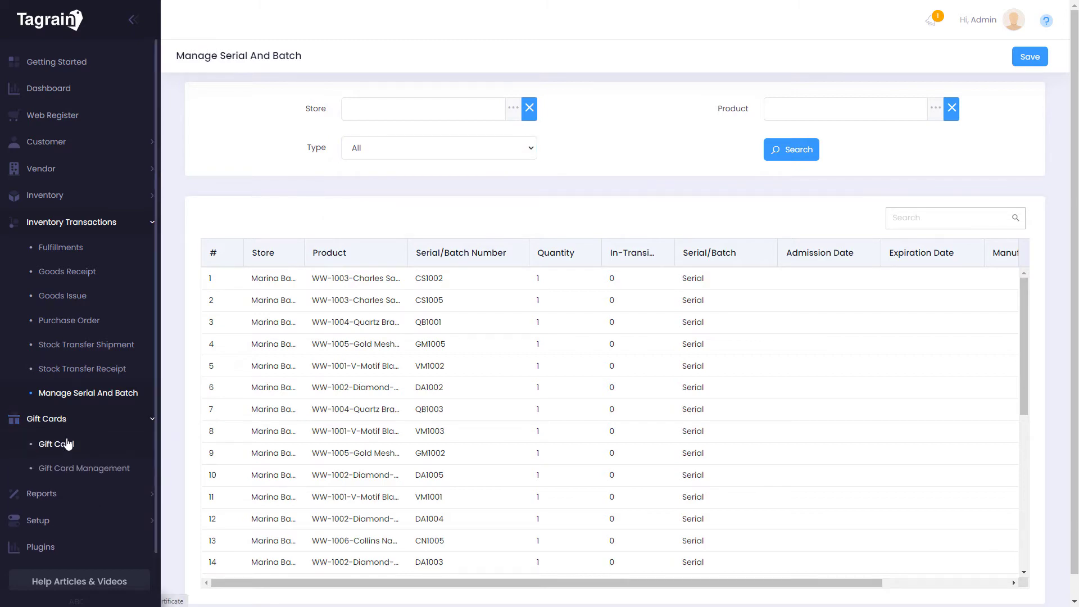
# Review the Gold gift card's empty transaction history and leave the card unchanged
pyautogui.click(66, 441)
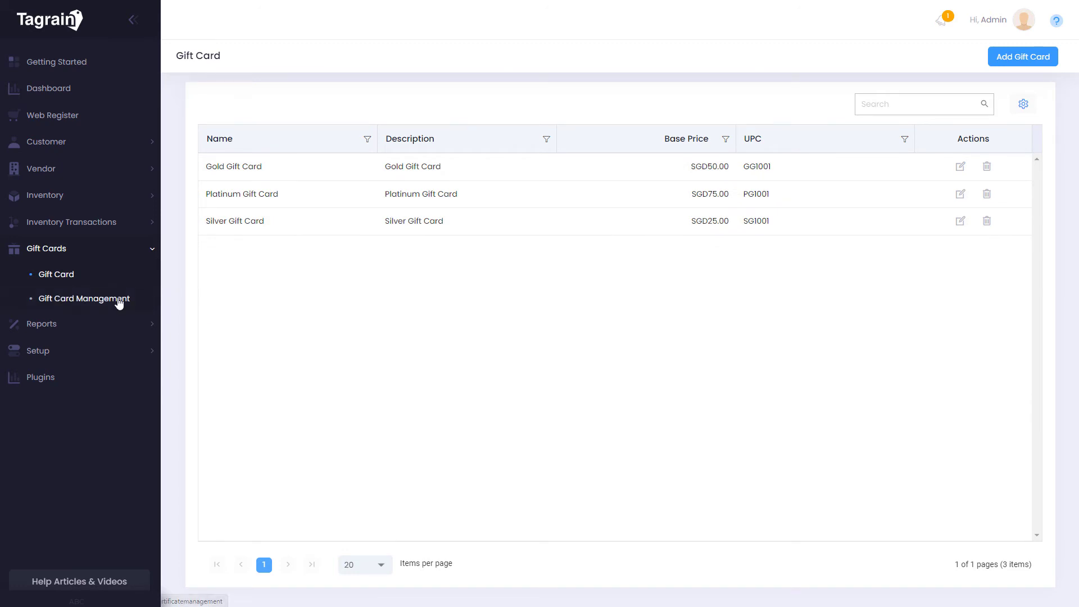
pyautogui.click(119, 302)
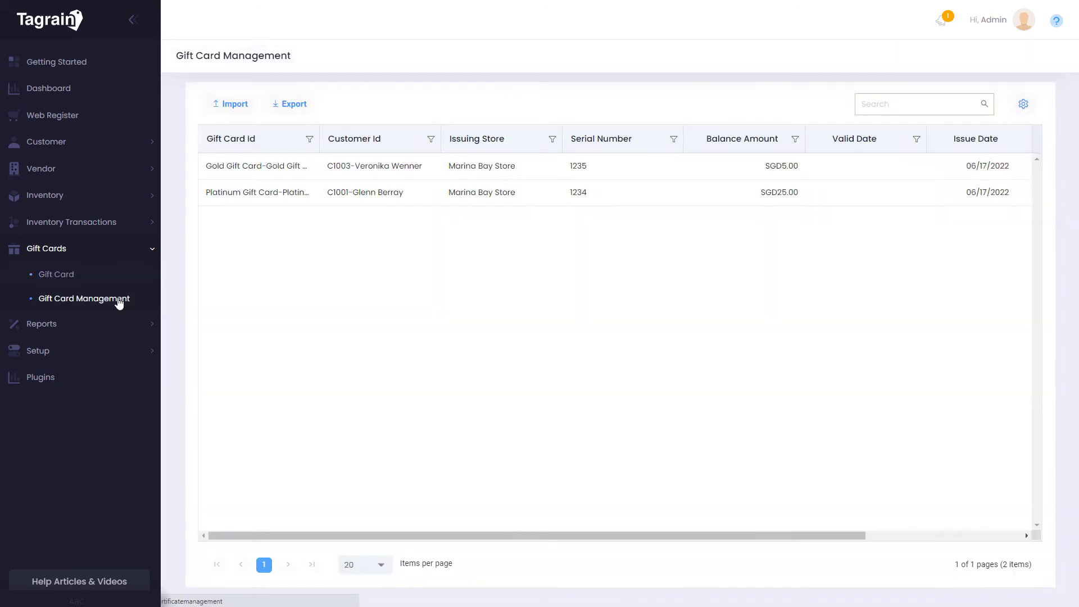
pyautogui.moveTo(795, 536); pyautogui.dragTo(951, 540)
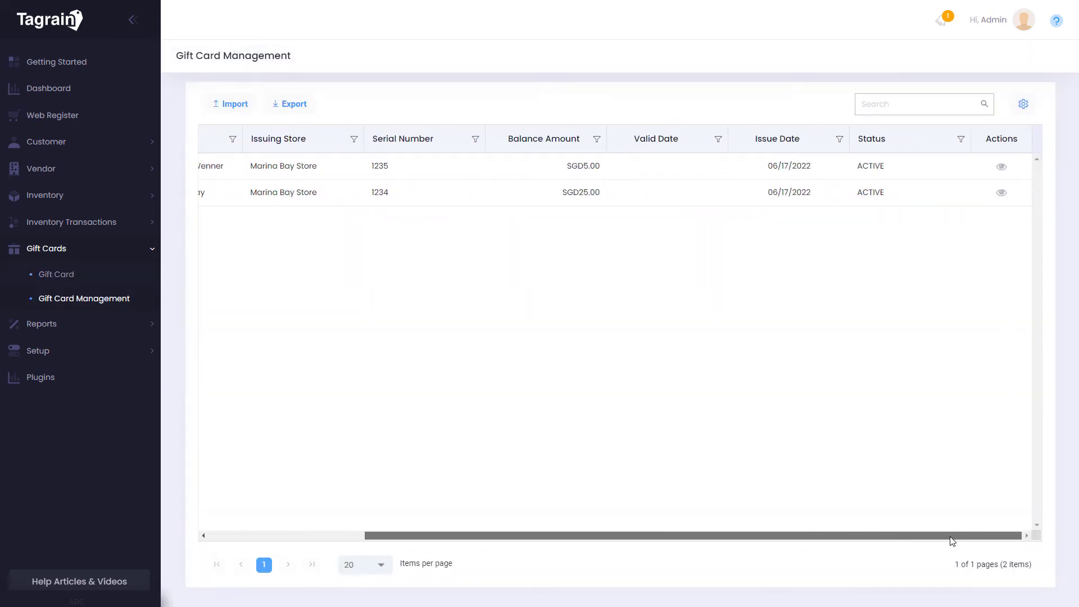
pyautogui.click(1004, 168)
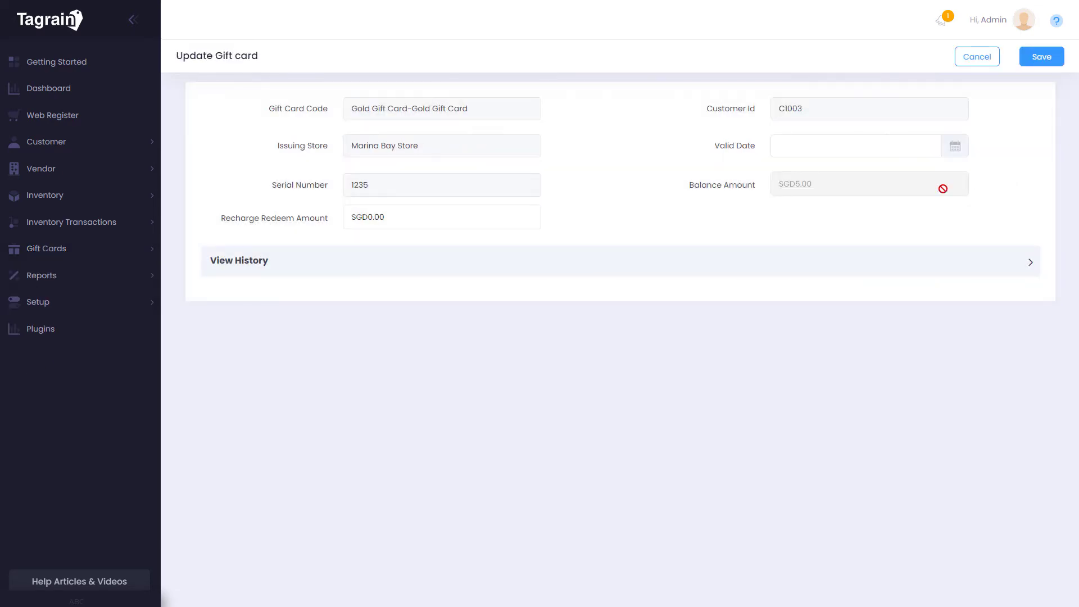
pyautogui.click(844, 264)
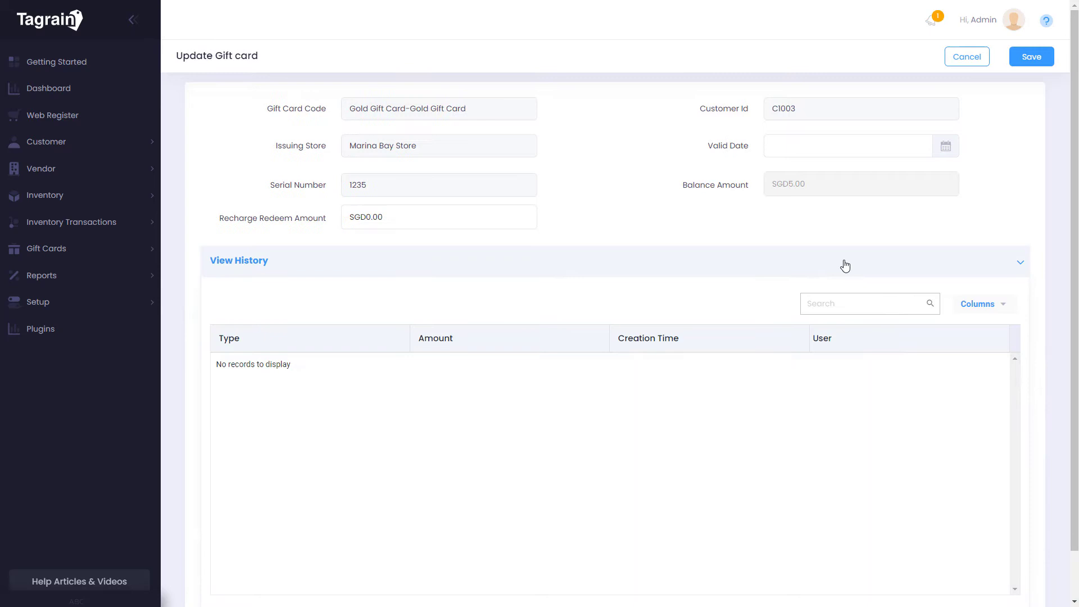
pyautogui.click(975, 58)
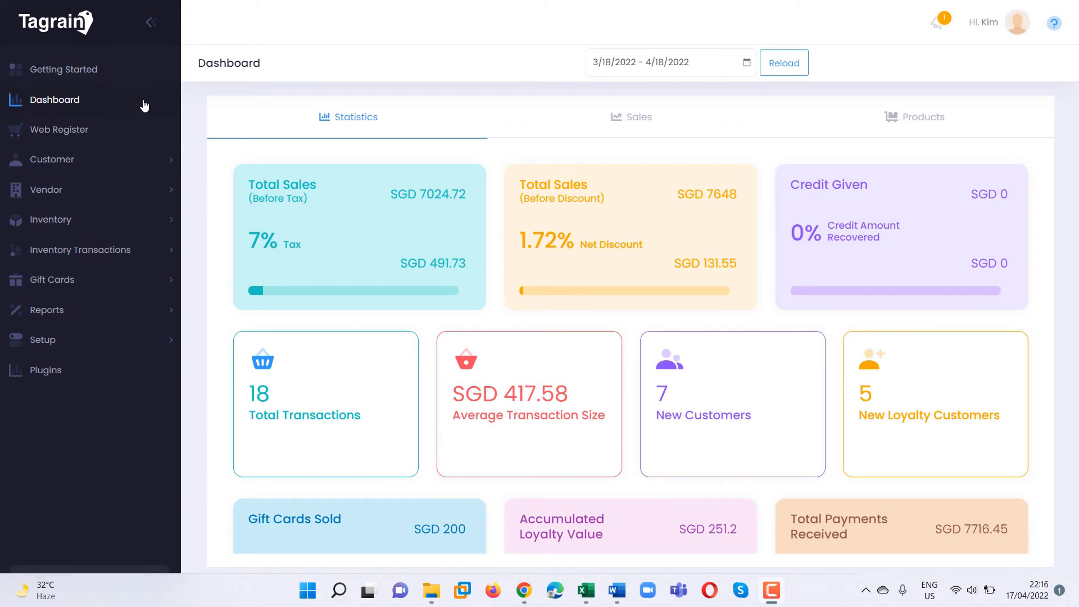
pyautogui.click(172, 311)
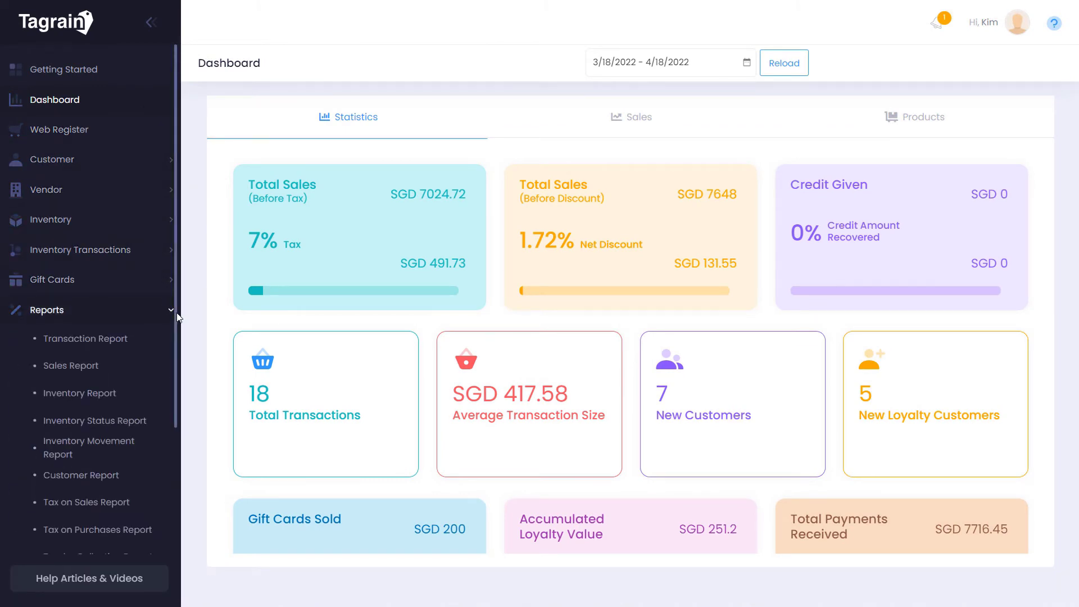
pyautogui.scroll(-3, 178, 365)
pyautogui.scroll(-3, 178, 365)
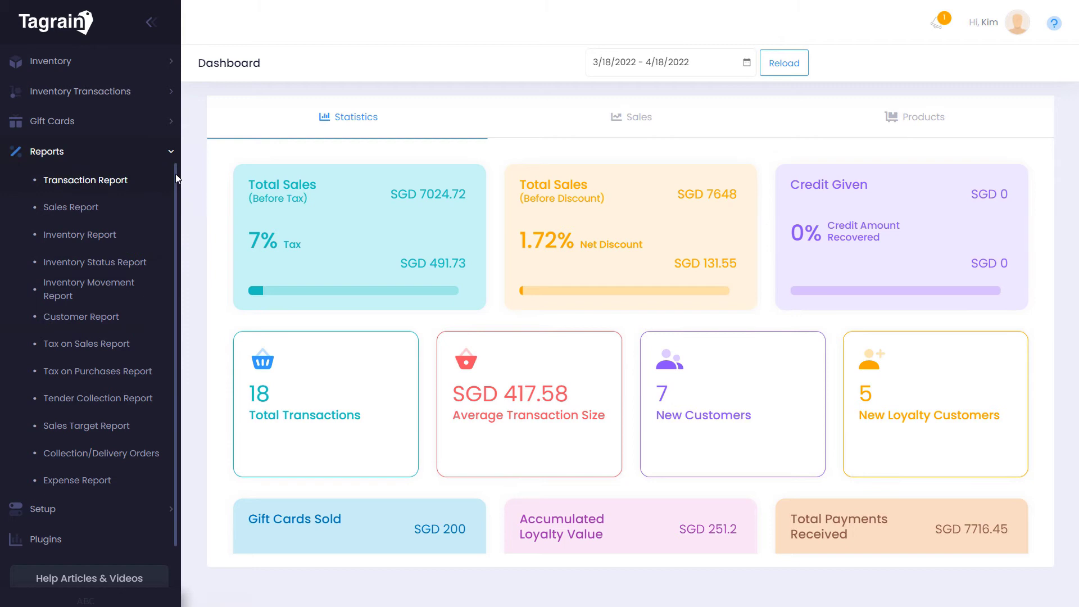
pyautogui.moveTo(176, 179); pyautogui.dragTo(191, 41)
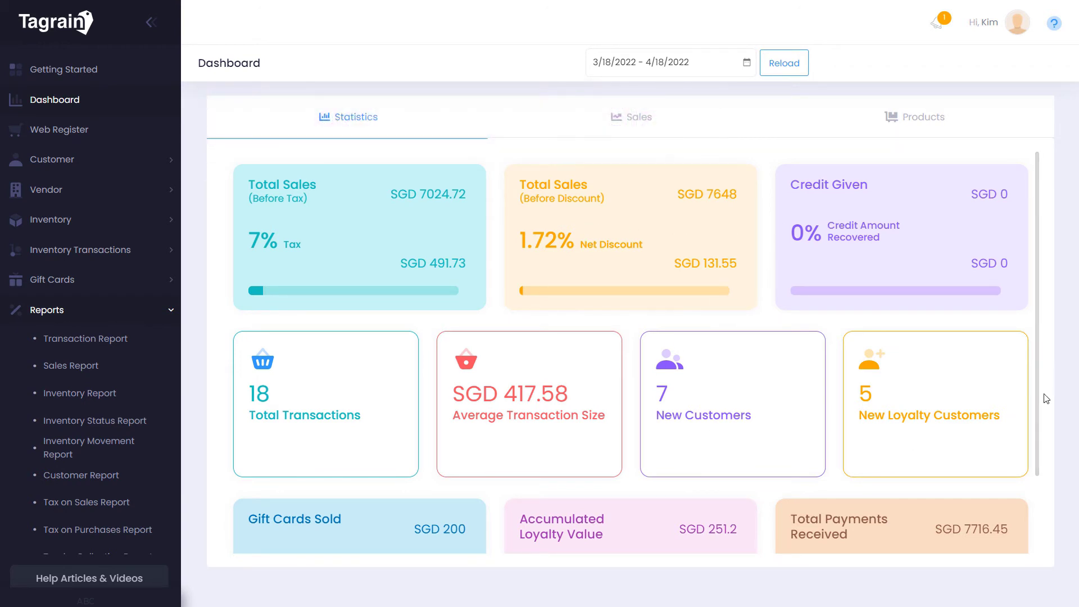
pyautogui.scroll(-2, 1042, 404)
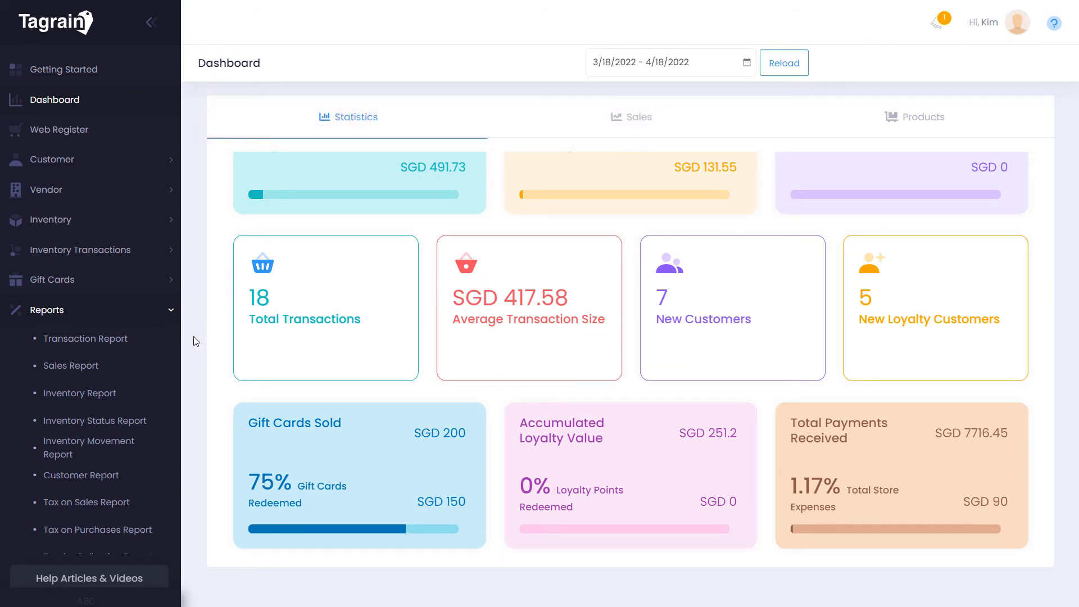
# Run the Transaction Report for 03/18/2022–04/18/2022 with the navigation menu collapsed
pyautogui.click(107, 339)
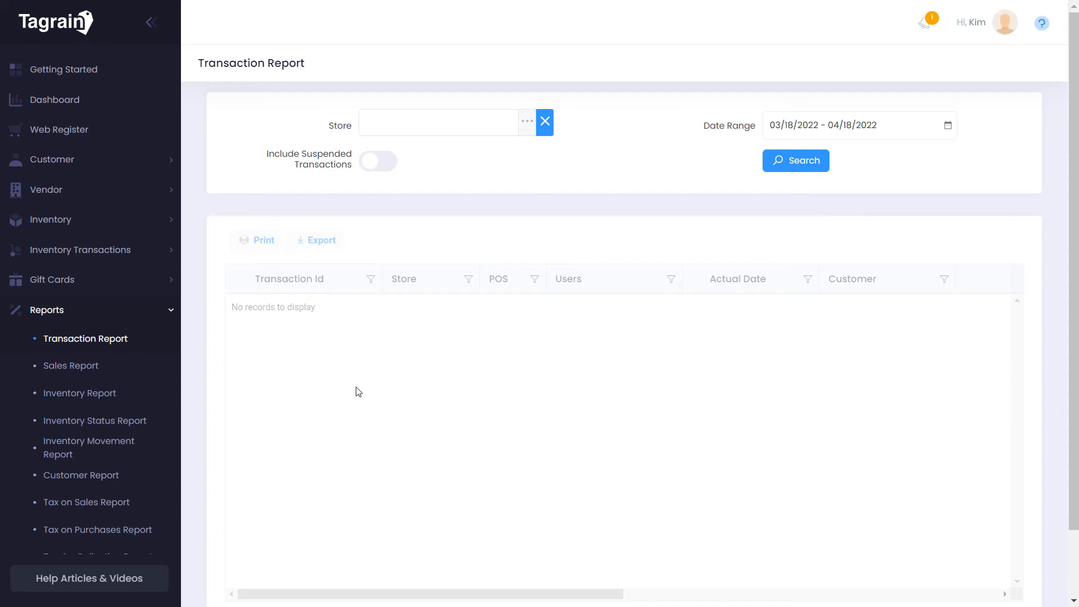
pyautogui.click(149, 23)
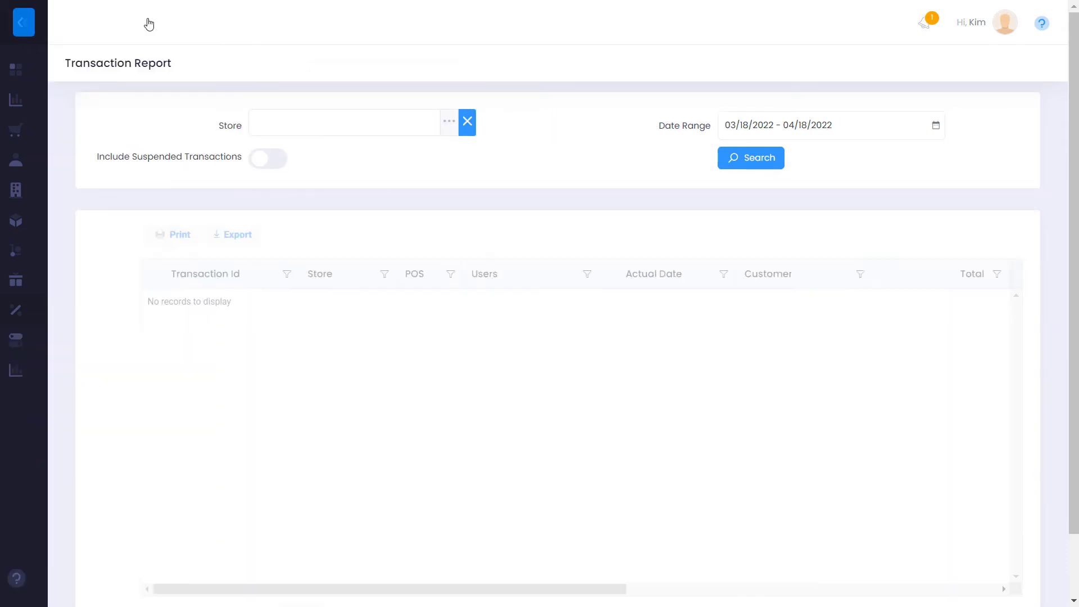
pyautogui.click(751, 163)
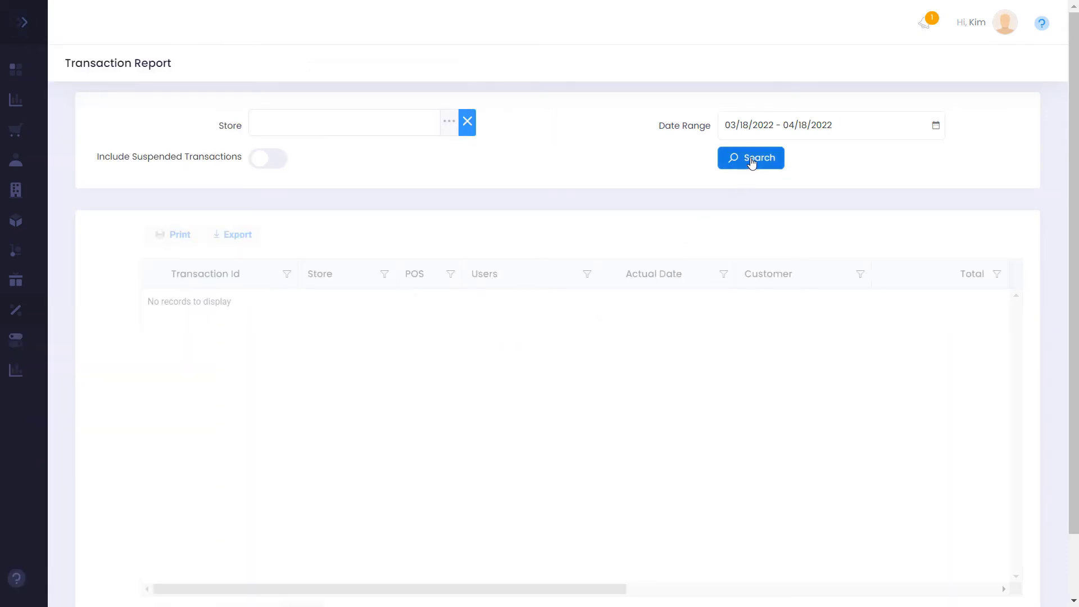
pyautogui.click(751, 163)
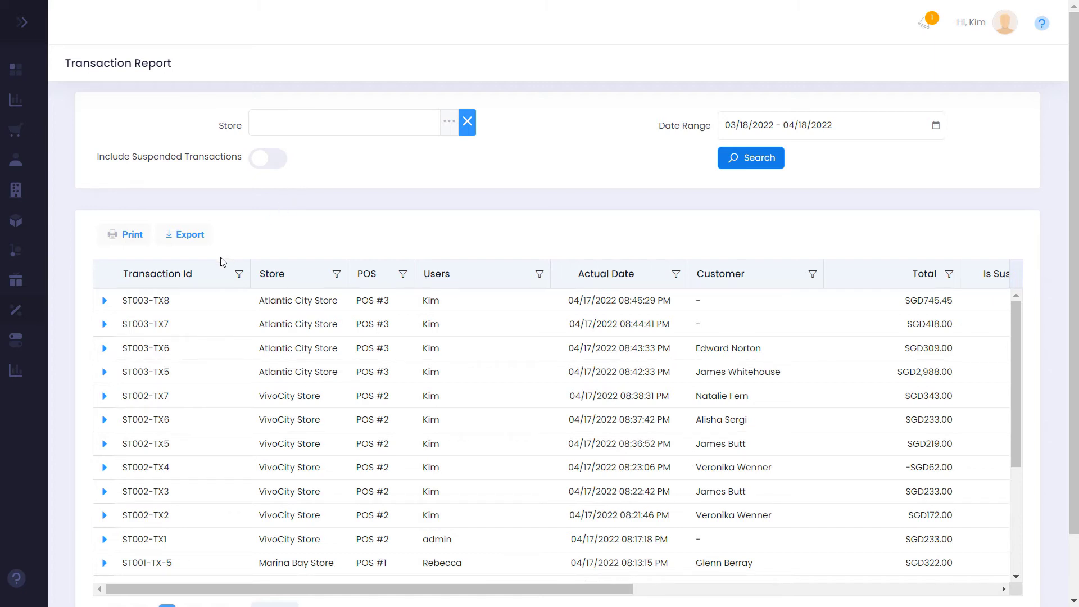
# Expand transaction ST003-TX7 to show its Google Pay 168 and VISA 250 payments
pyautogui.click(106, 325)
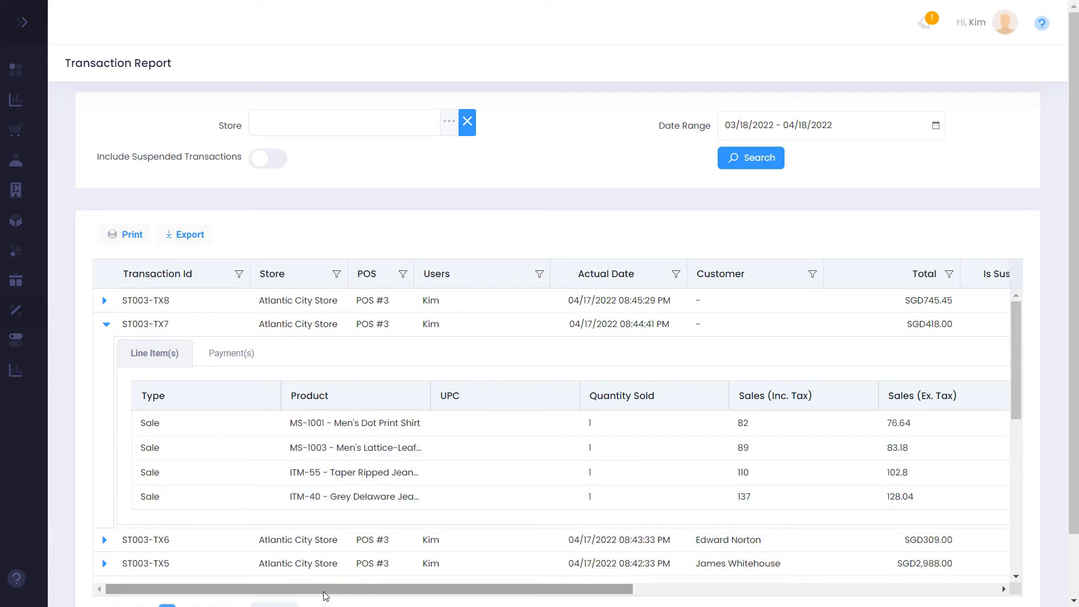
pyautogui.moveTo(324, 591); pyautogui.dragTo(692, 599)
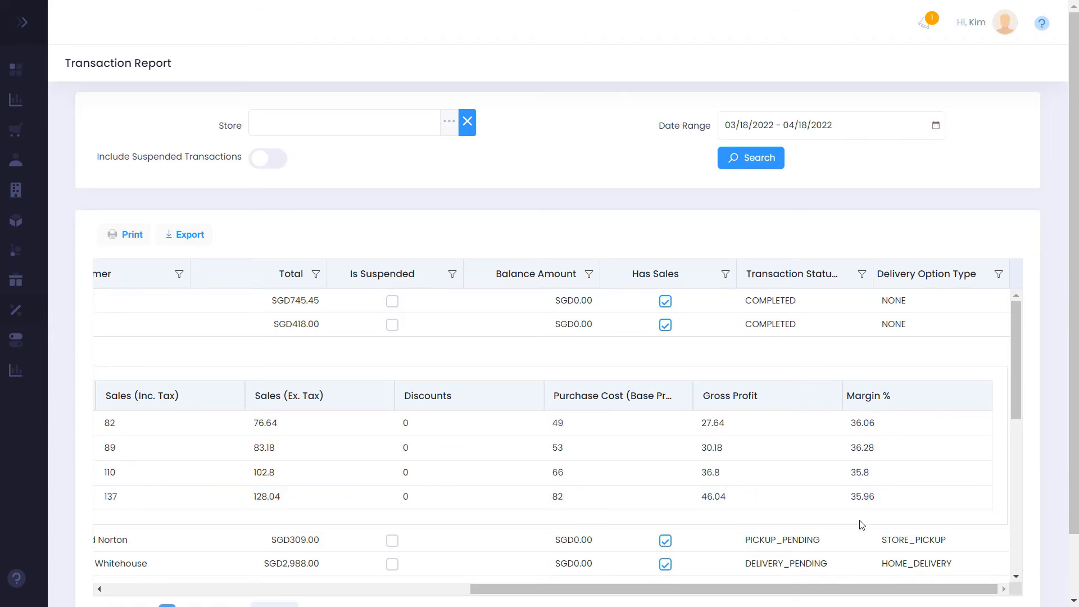
pyautogui.moveTo(846, 592); pyautogui.dragTo(486, 595)
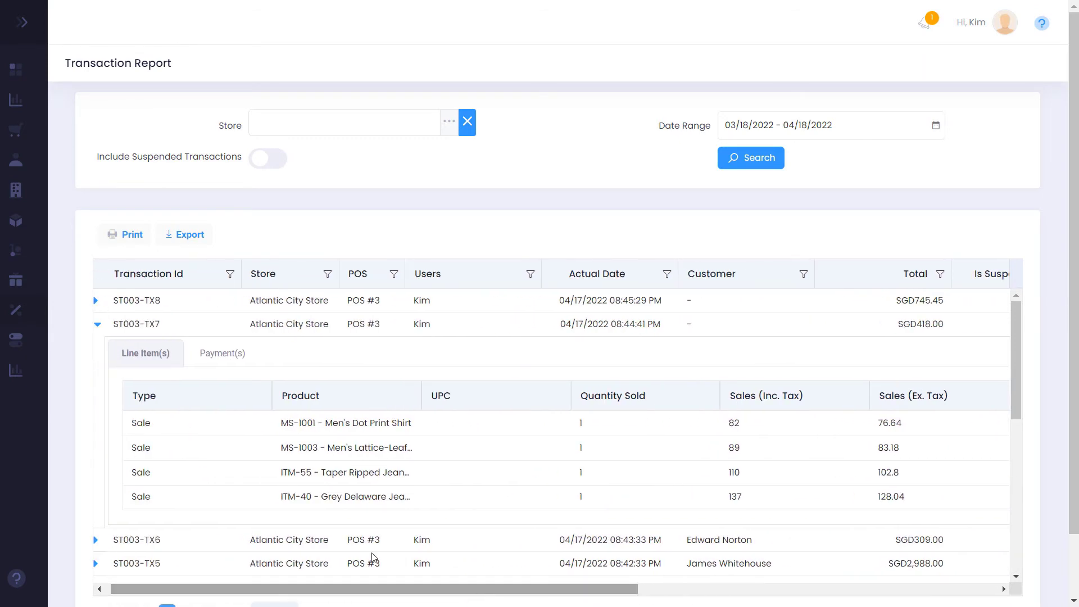
pyautogui.click(213, 362)
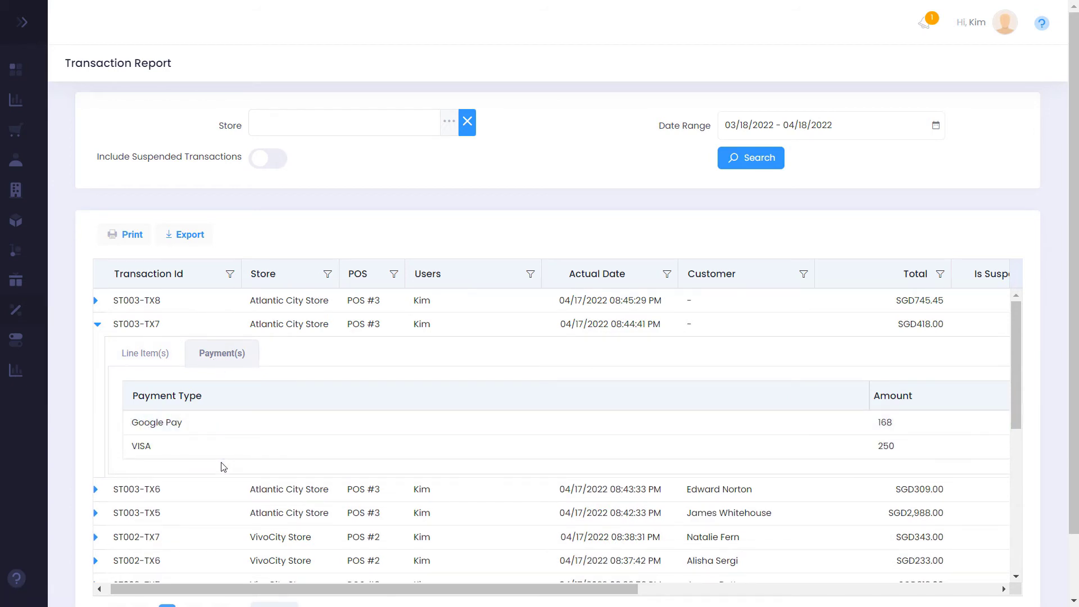
# Export the Transaction Report to Excel and view its TransactionLineItems and TransactionPayments sheets
pyautogui.click(186, 236)
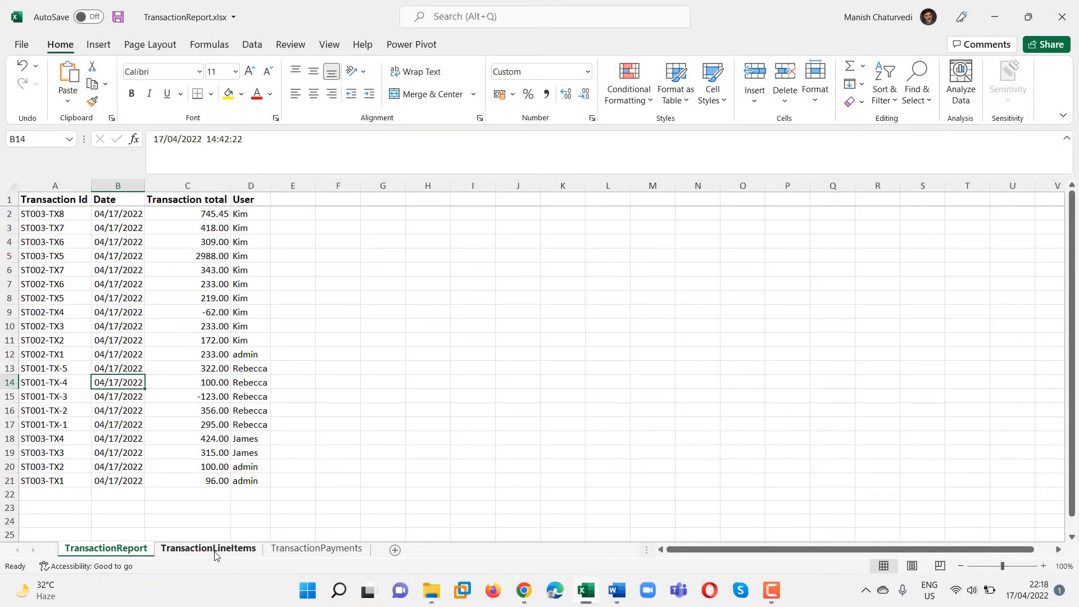
pyautogui.click(208, 548)
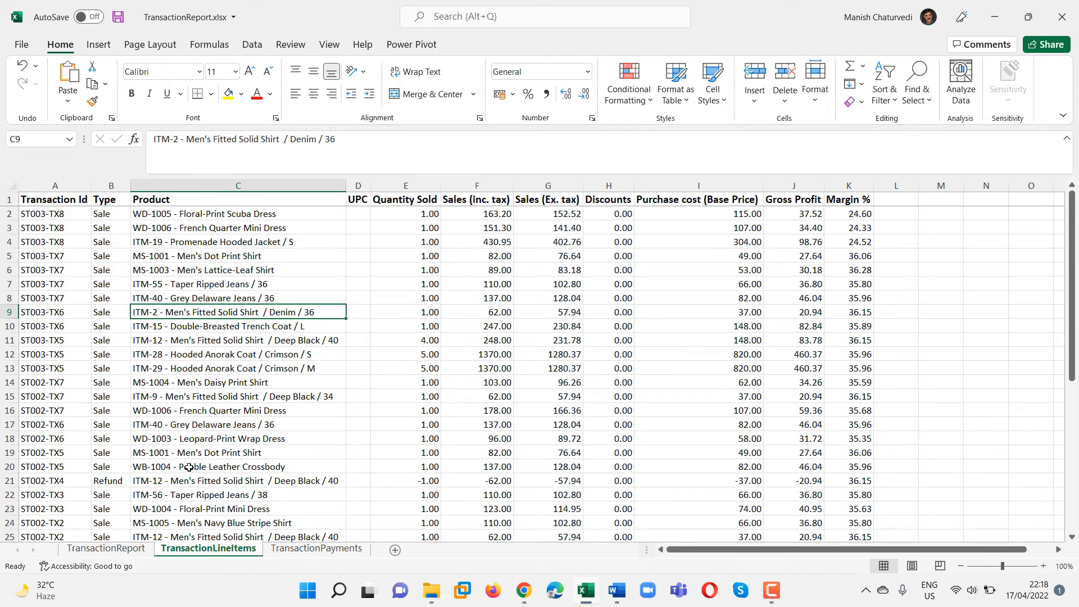
pyautogui.click(316, 548)
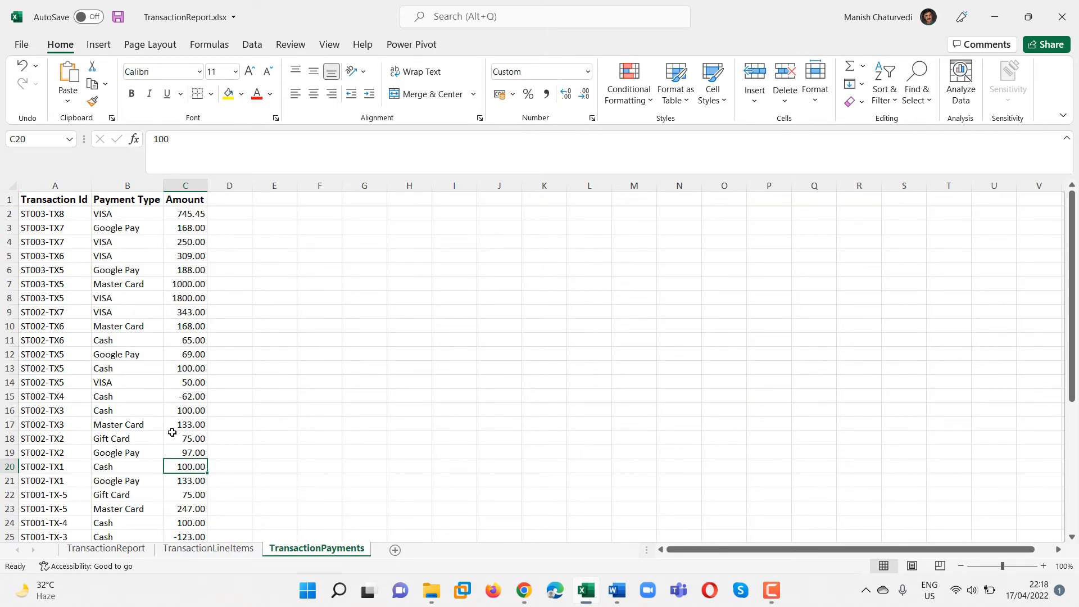
# Run the Sales Report grouped by Store, showing SGD7,701.45 across Atlantic City, VivoCity and Marina Bay
pyautogui.click(523, 590)
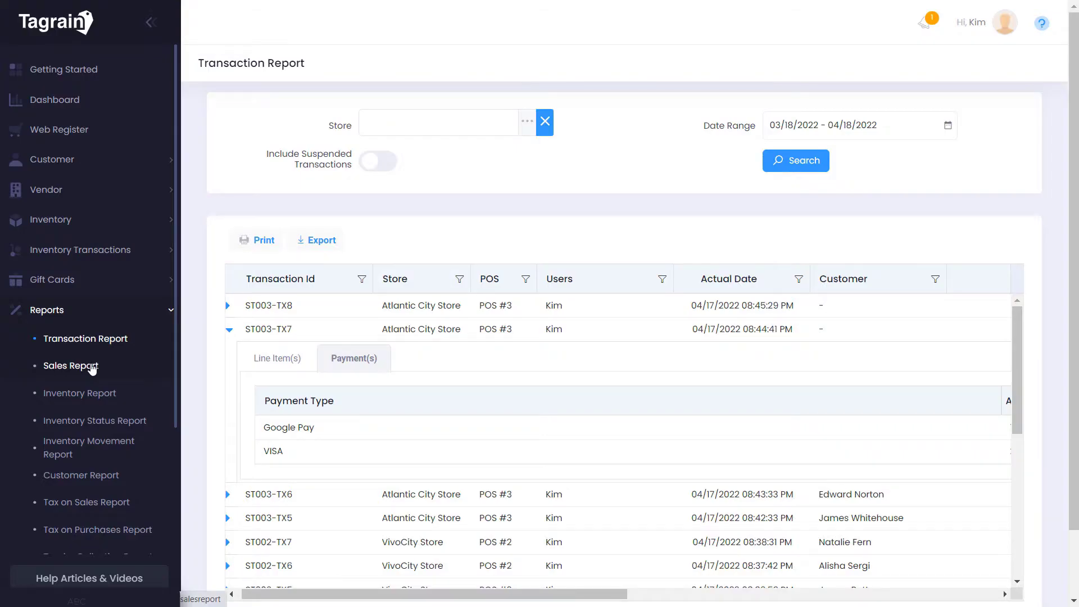
pyautogui.click(92, 368)
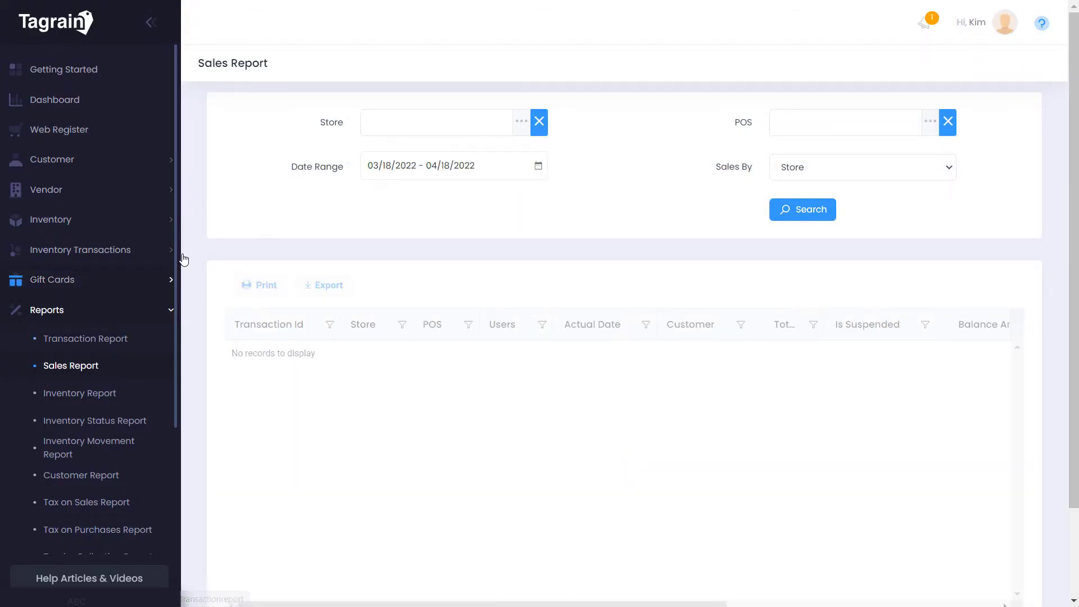
pyautogui.click(151, 27)
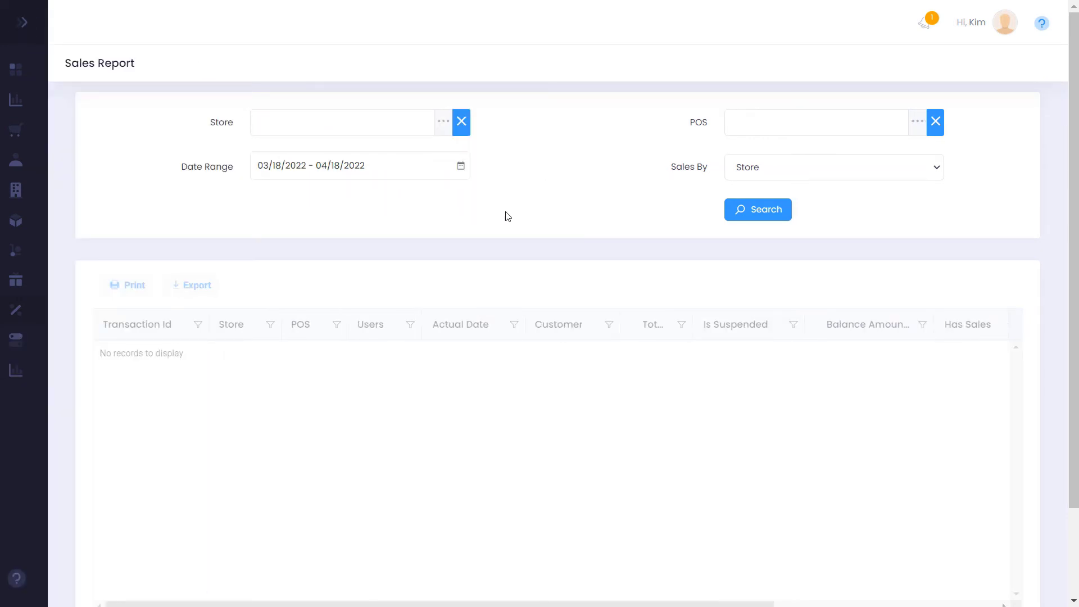
pyautogui.click(823, 169)
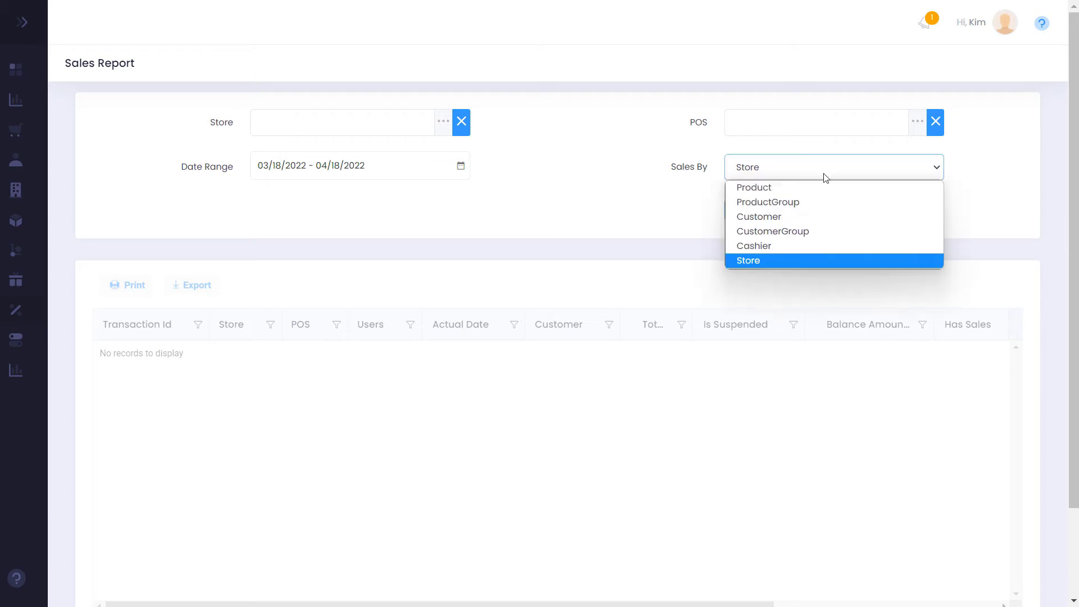
pyautogui.click(807, 265)
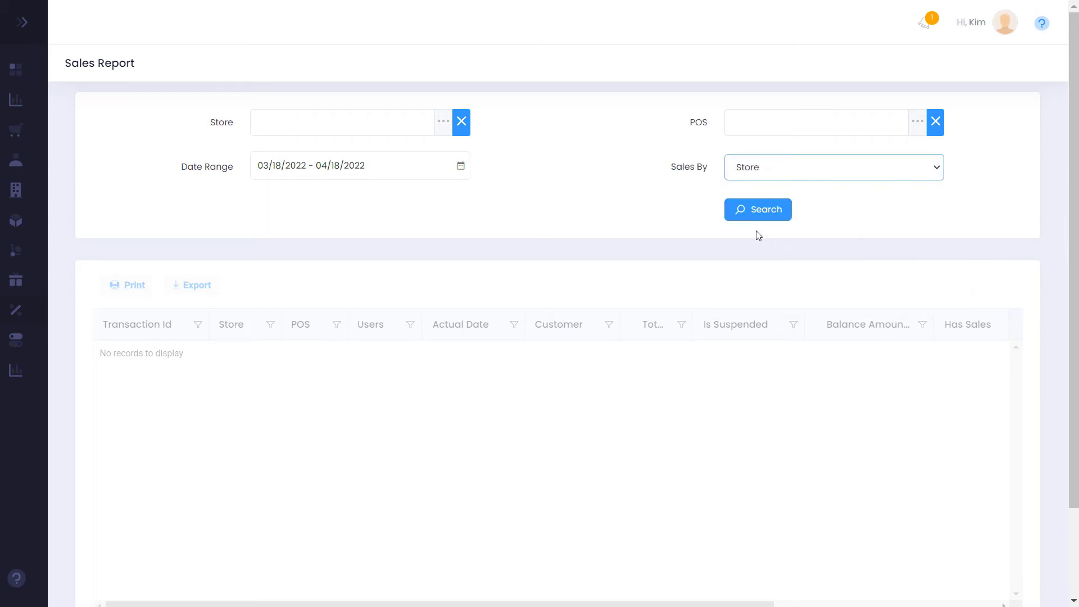
pyautogui.click(749, 216)
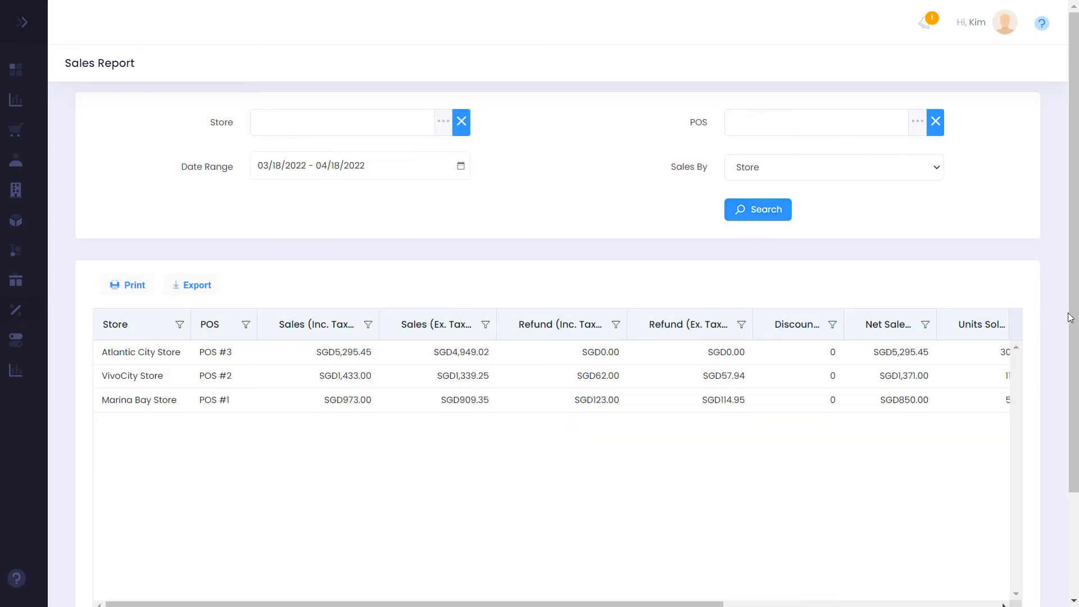
pyautogui.moveTo(1069, 318); pyautogui.dragTo(1073, 424)
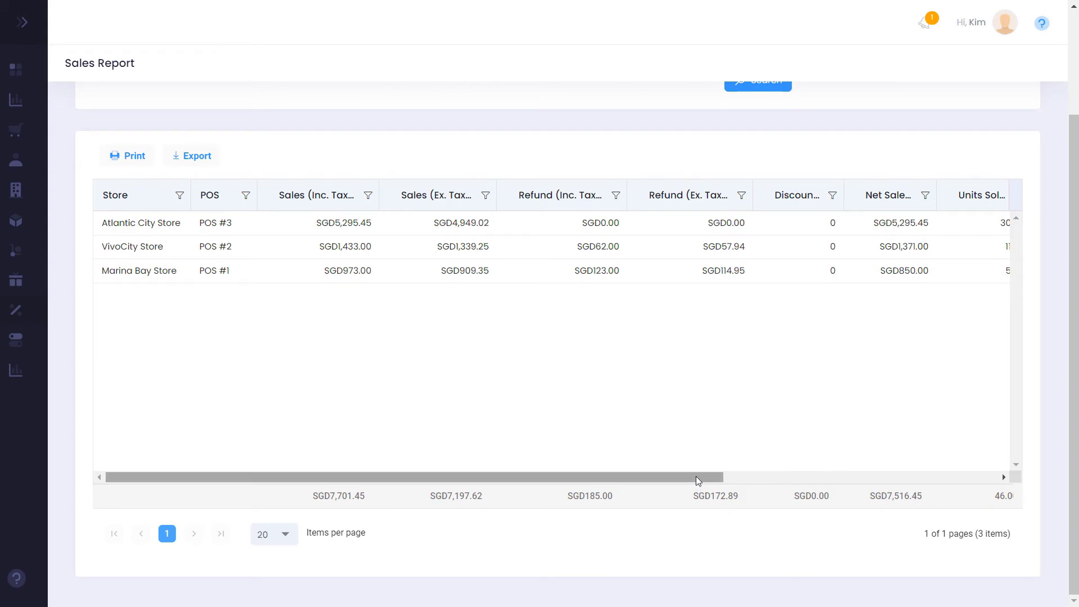
pyautogui.moveTo(695, 477); pyautogui.dragTo(984, 490)
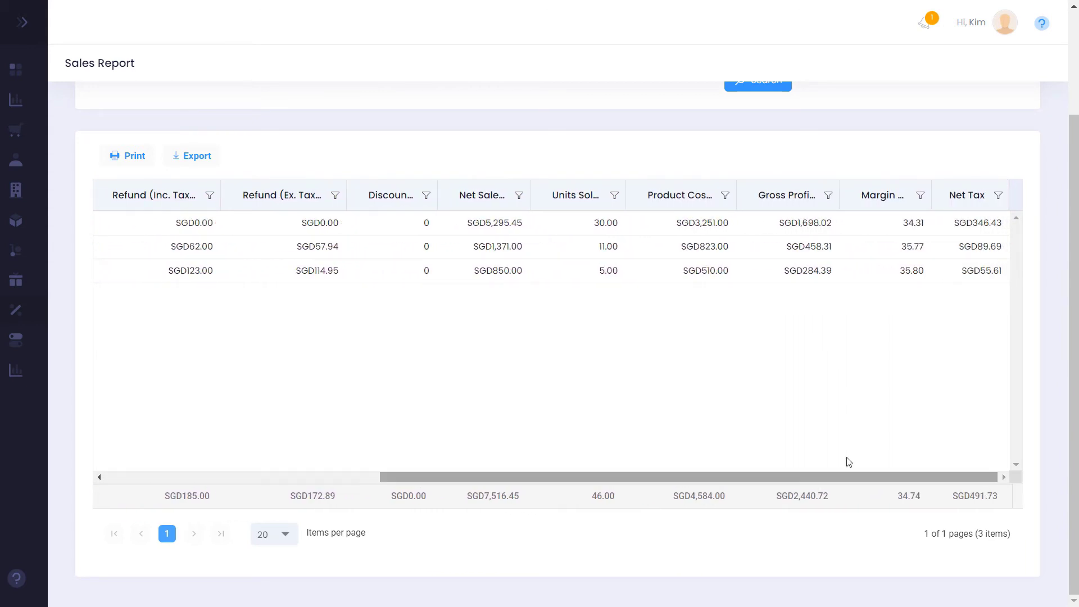
pyautogui.scroll(3, 211, 138)
# Rerun the Sales Report by Product and browse its net sales, cost, profit and margin columns
pyautogui.click(767, 205)
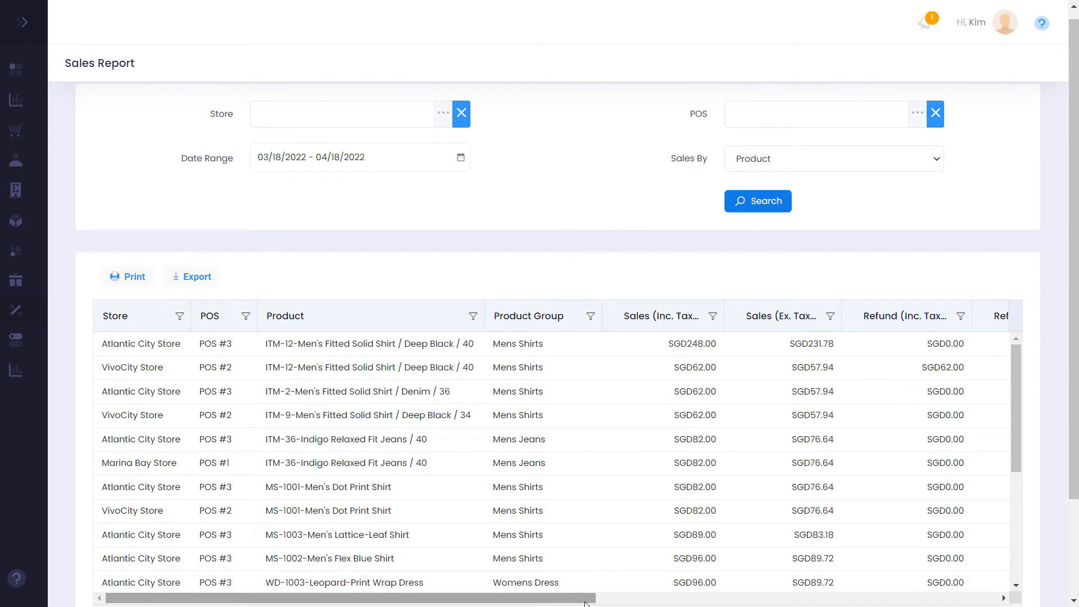
pyautogui.moveTo(584, 602); pyautogui.dragTo(643, 602)
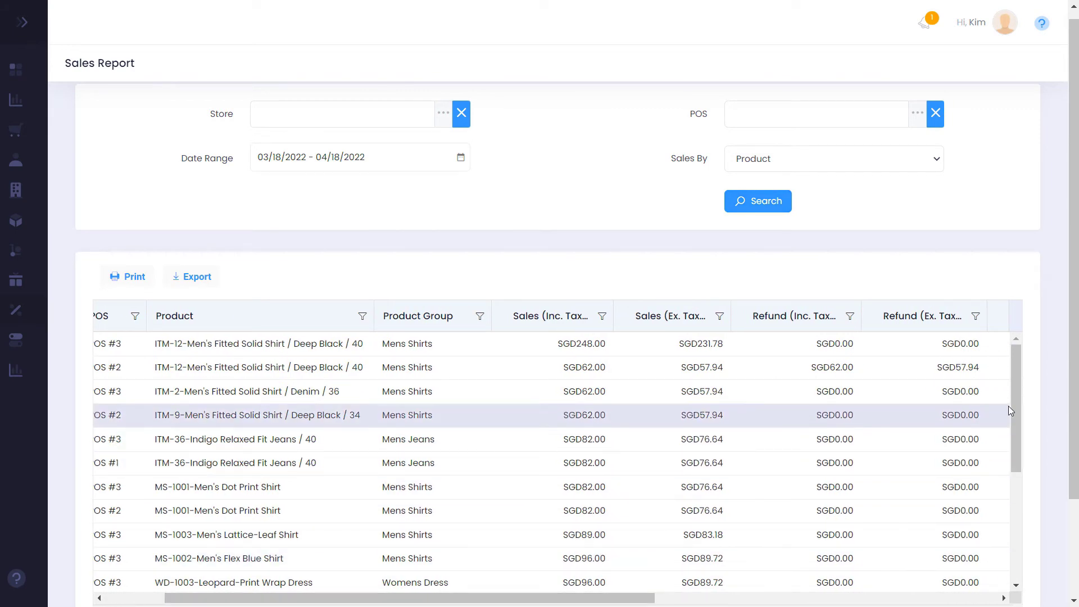
pyautogui.moveTo(1013, 403); pyautogui.dragTo(1017, 448)
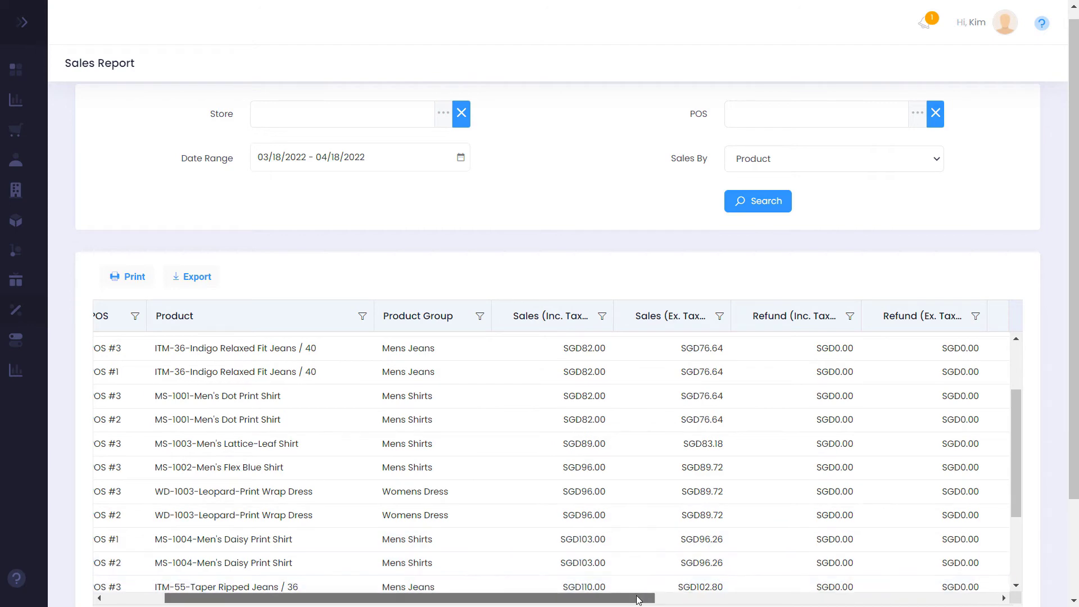
pyautogui.moveTo(638, 600); pyautogui.dragTo(992, 603)
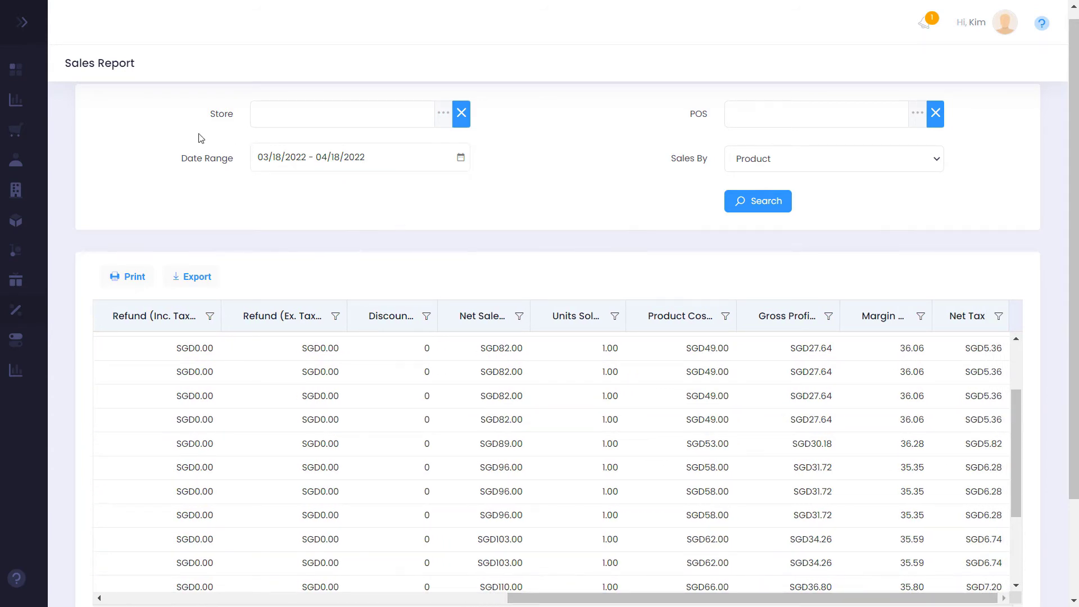
pyautogui.click(25, 22)
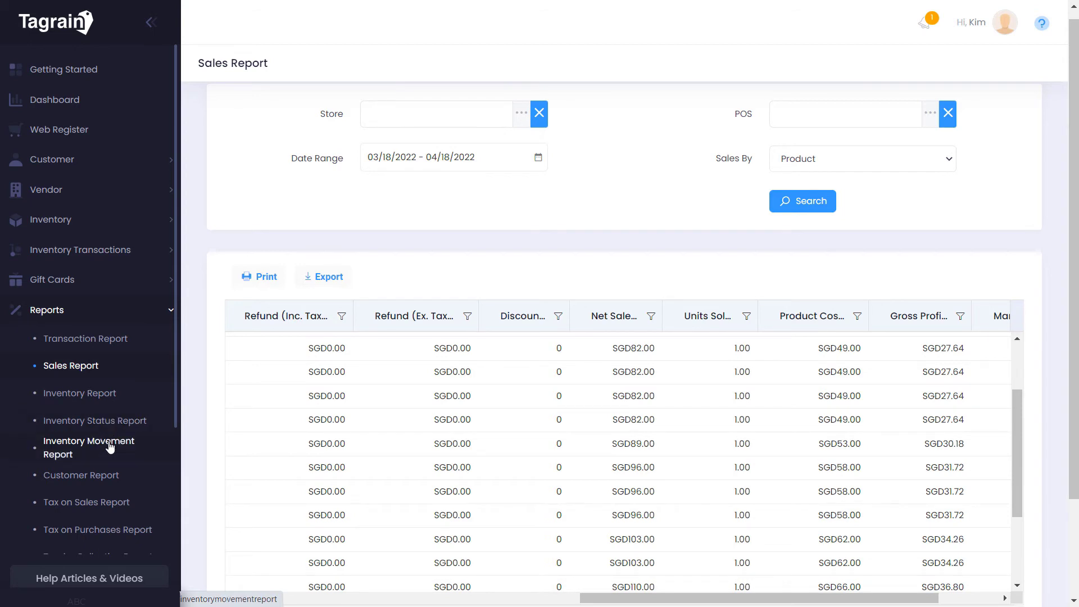
# Run the Inventory Report for all products, keeping the stock filter at All
pyautogui.click(102, 398)
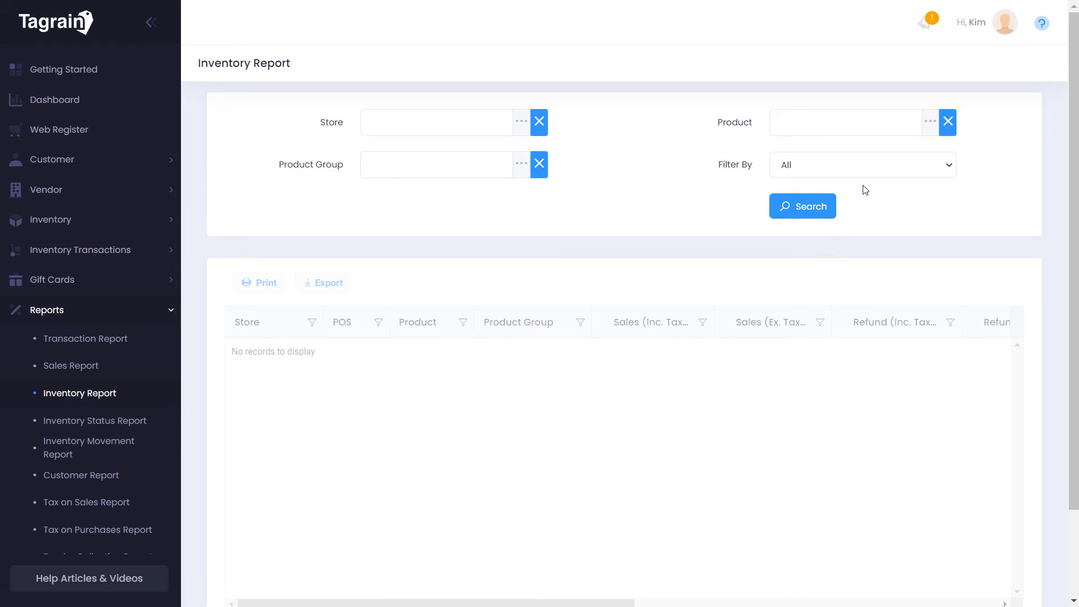
pyautogui.click(810, 206)
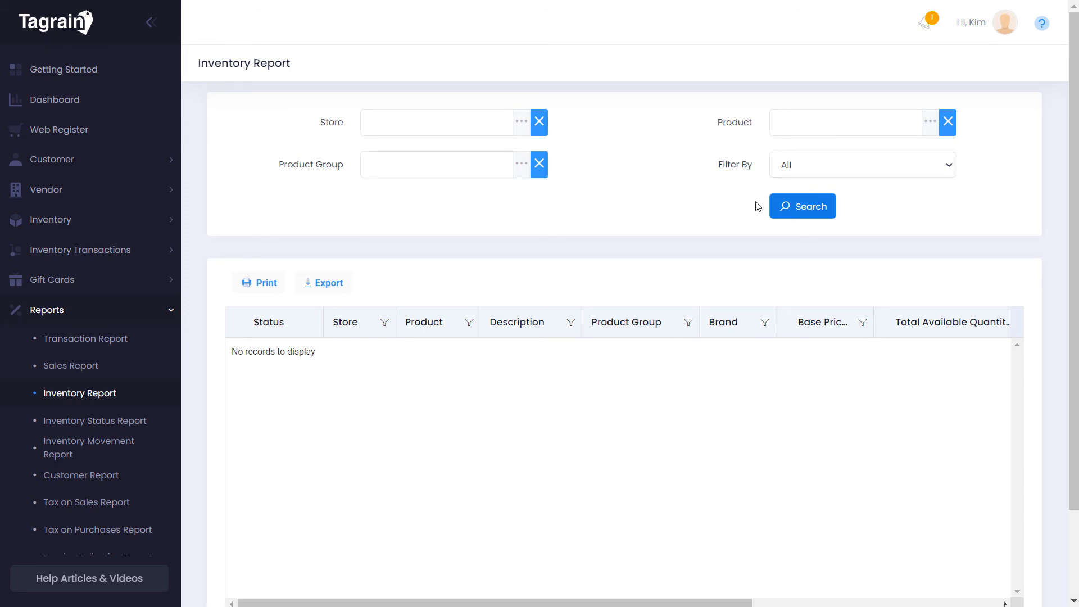
pyautogui.click(149, 24)
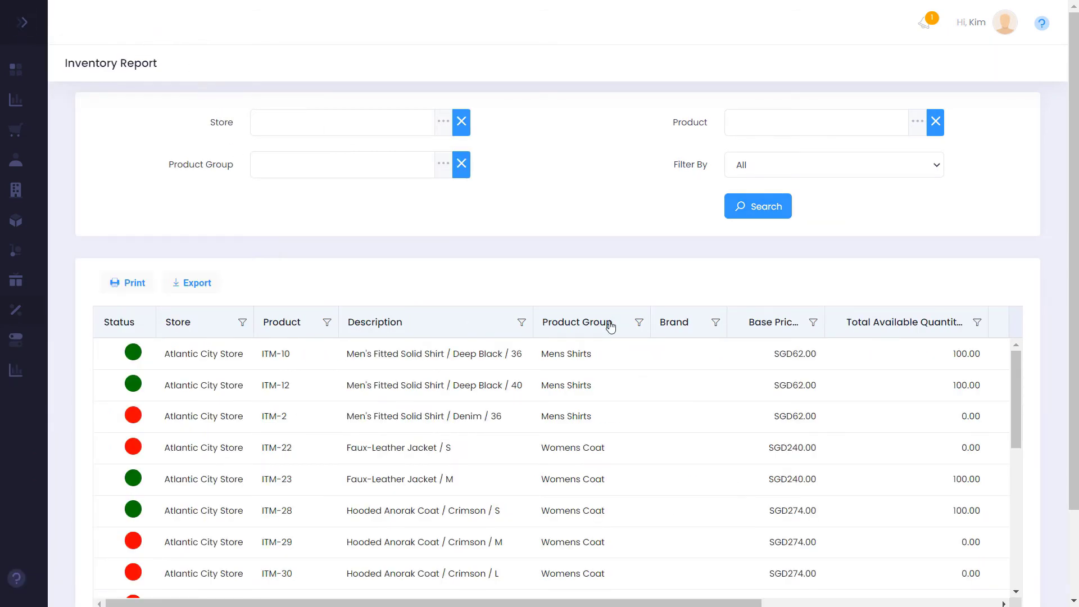
pyautogui.click(892, 169)
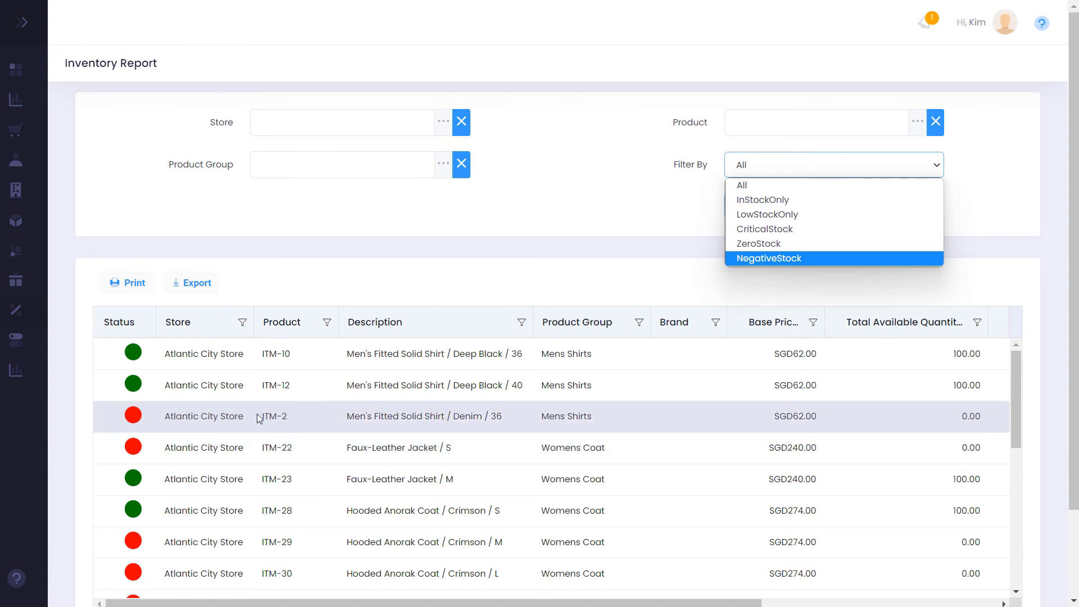
pyautogui.click(290, 201)
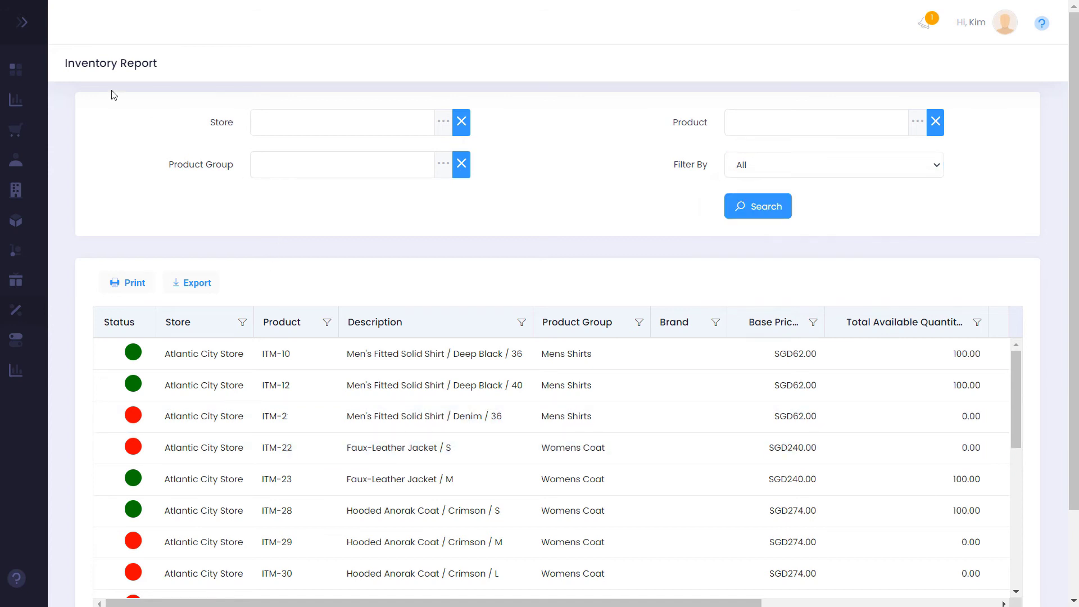
# Open the Inventory Status Report and browse the available and sold quantities of its 240 items
pyautogui.click(23, 23)
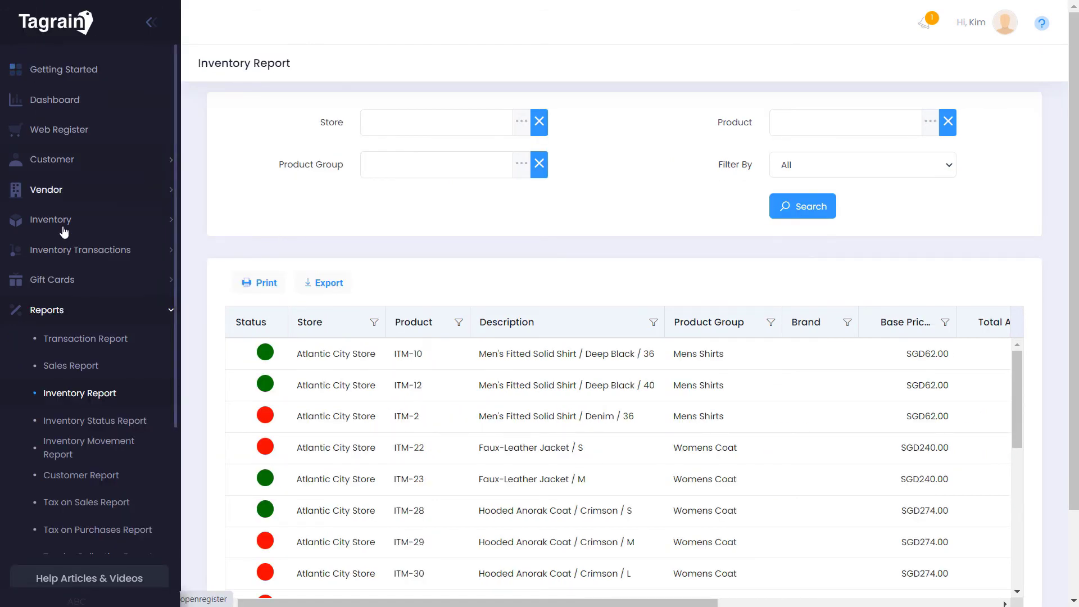
pyautogui.click(79, 422)
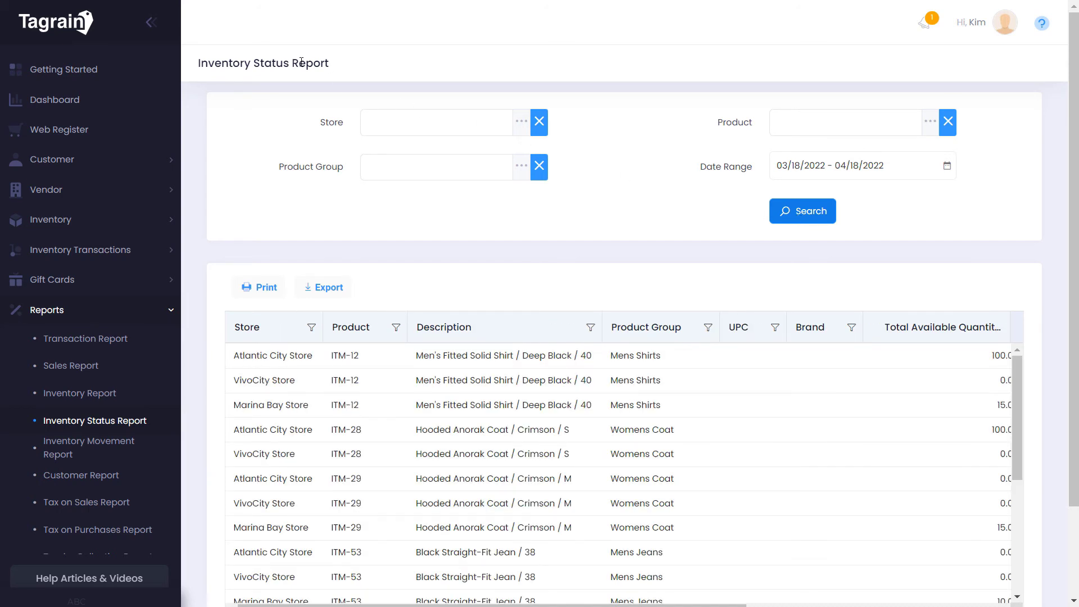
pyautogui.click(150, 23)
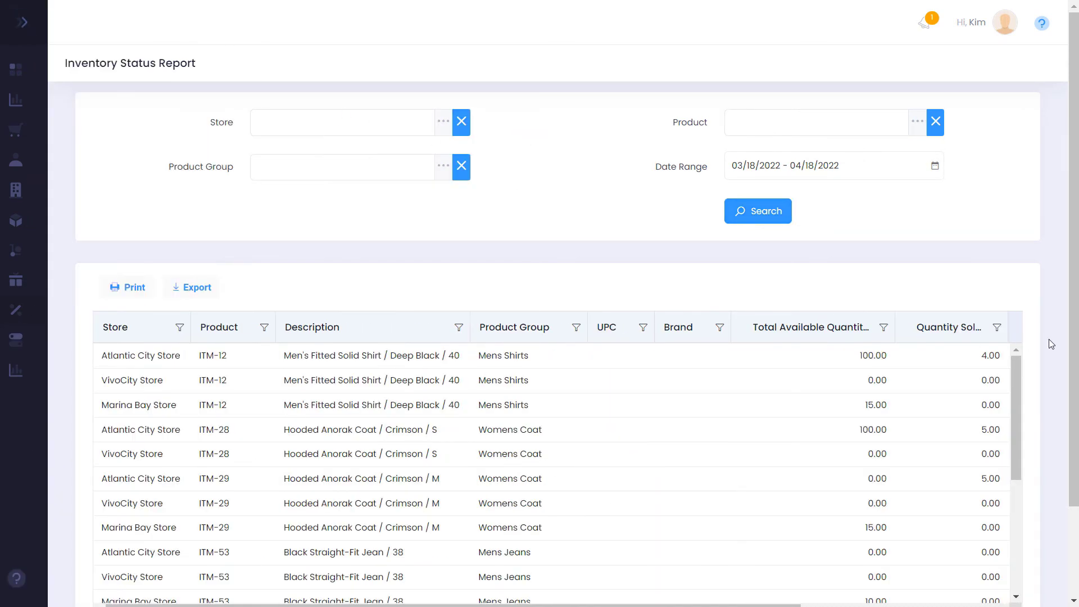
pyautogui.moveTo(1074, 333); pyautogui.dragTo(1075, 425)
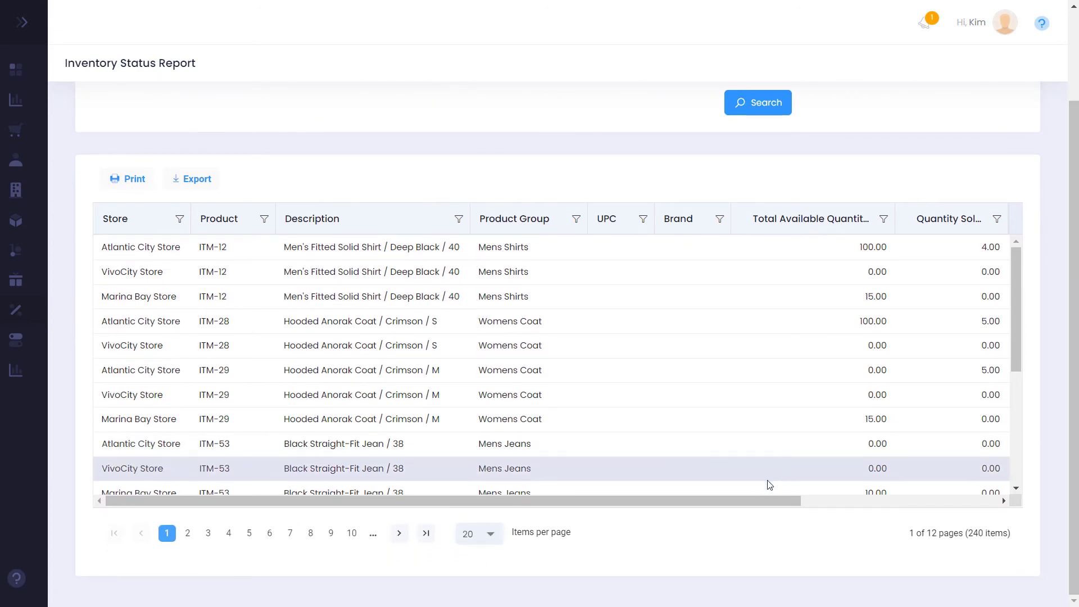
pyautogui.moveTo(764, 505); pyautogui.dragTo(1010, 511)
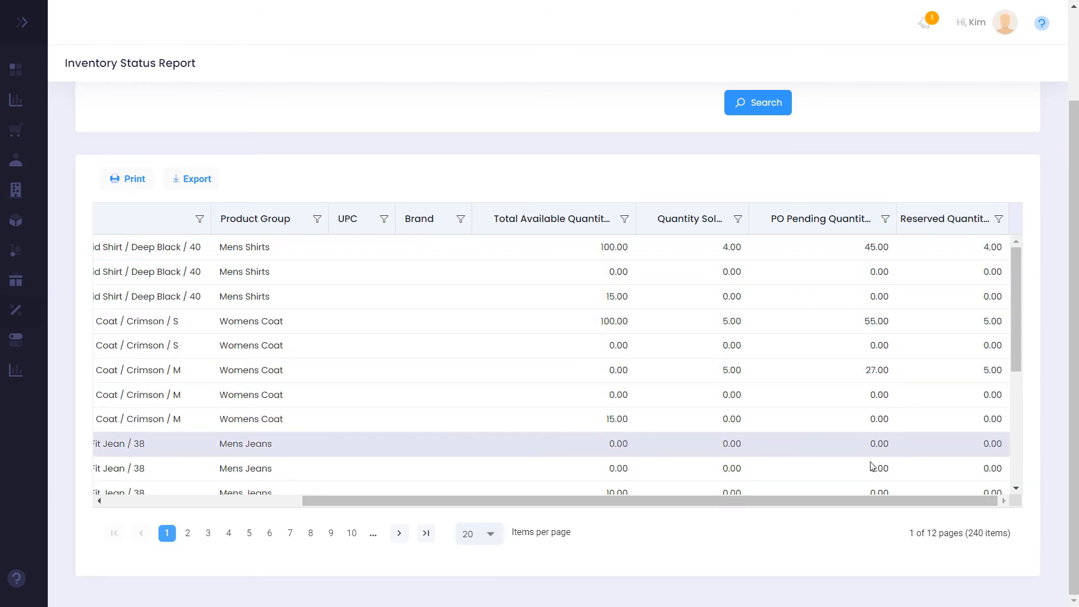
pyautogui.click(29, 29)
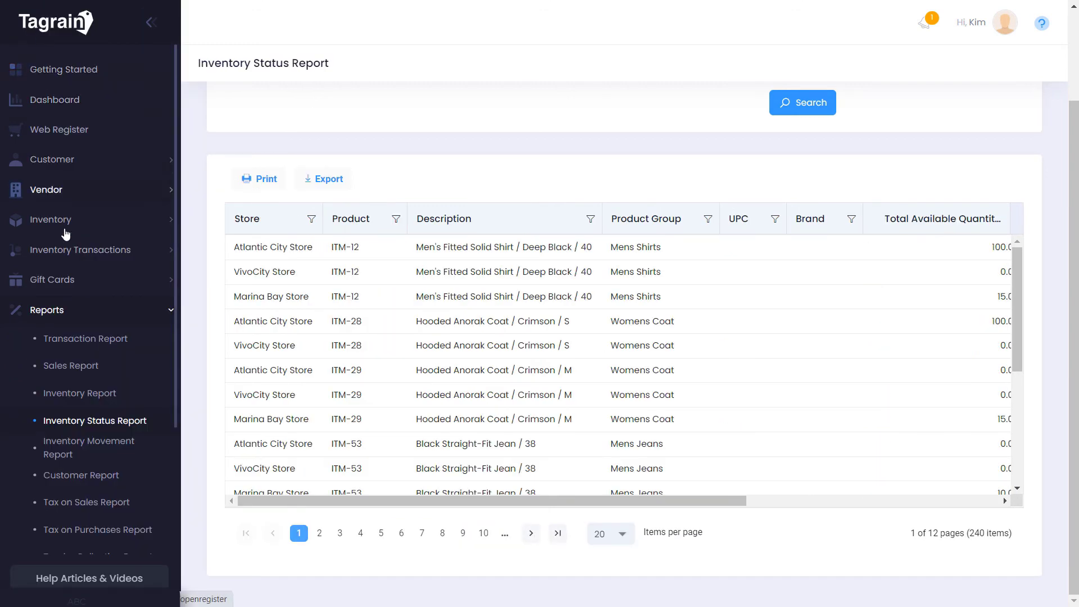
# Check the Inventory Movement Report's movement types, then open the Sales Target Report
pyautogui.click(72, 447)
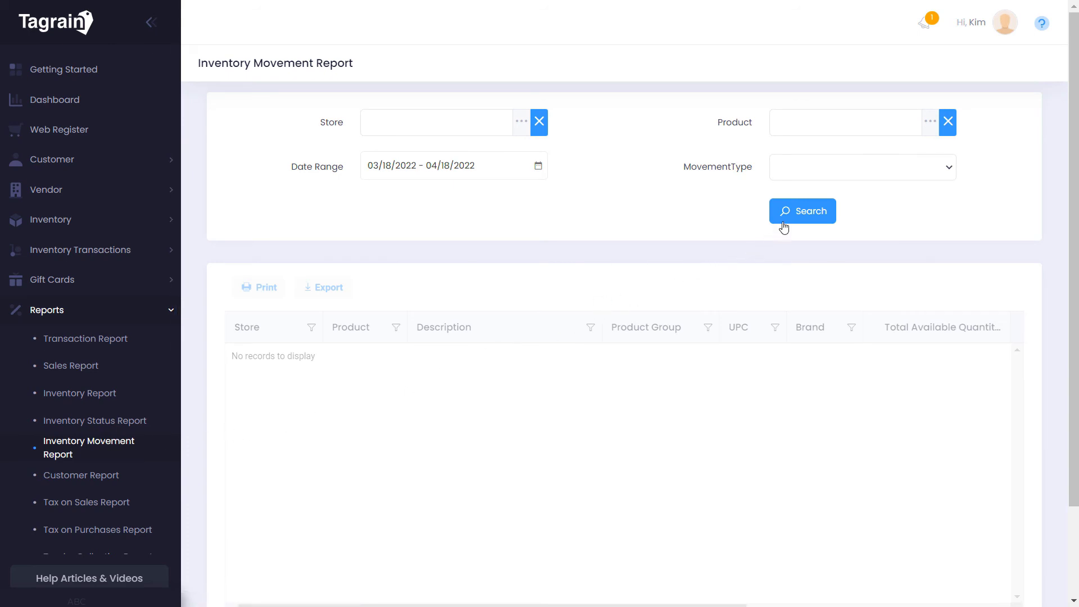
pyautogui.click(843, 174)
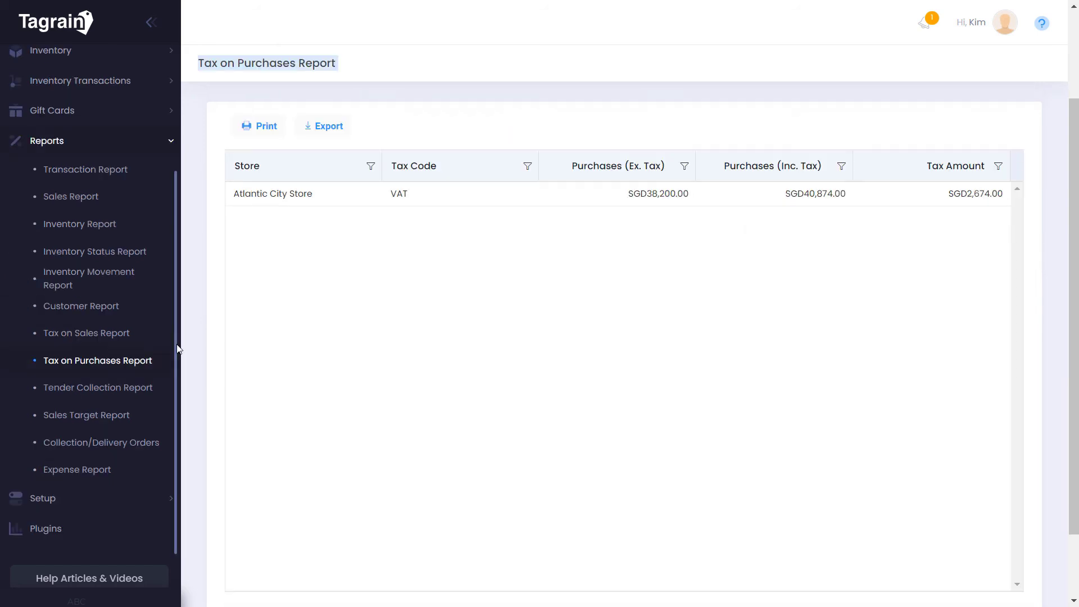
pyautogui.click(111, 417)
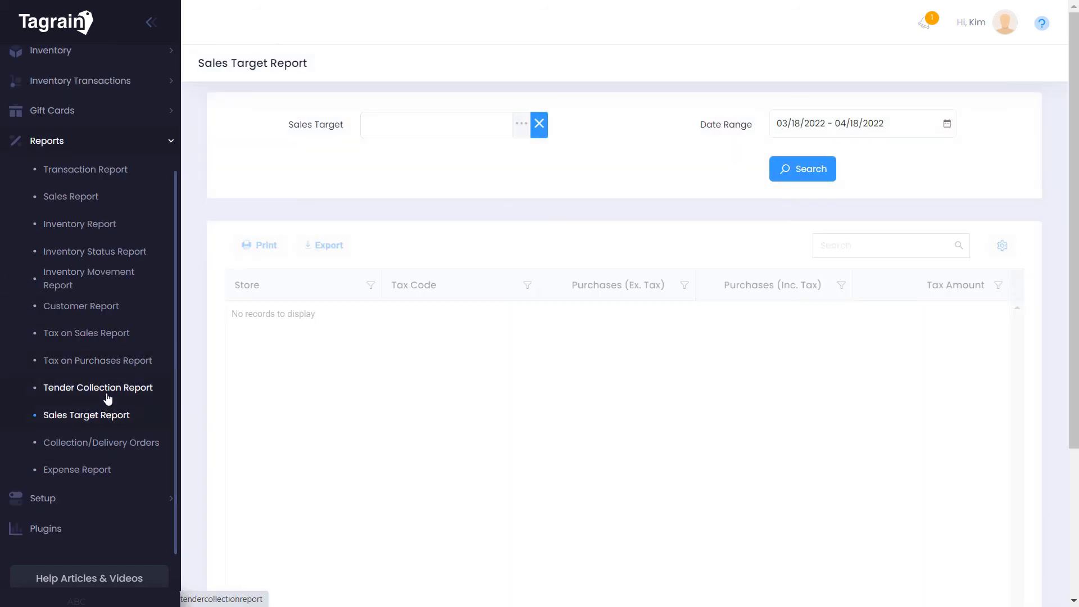
# Run the Tender Collection Report and expand the Cash row's transactions
pyautogui.click(126, 394)
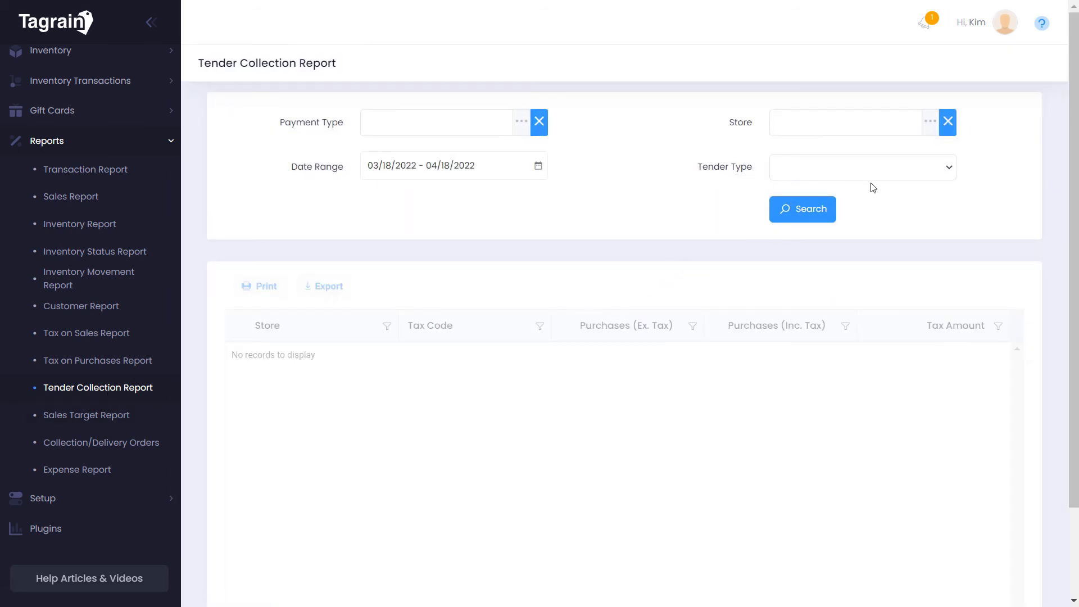
pyautogui.click(822, 209)
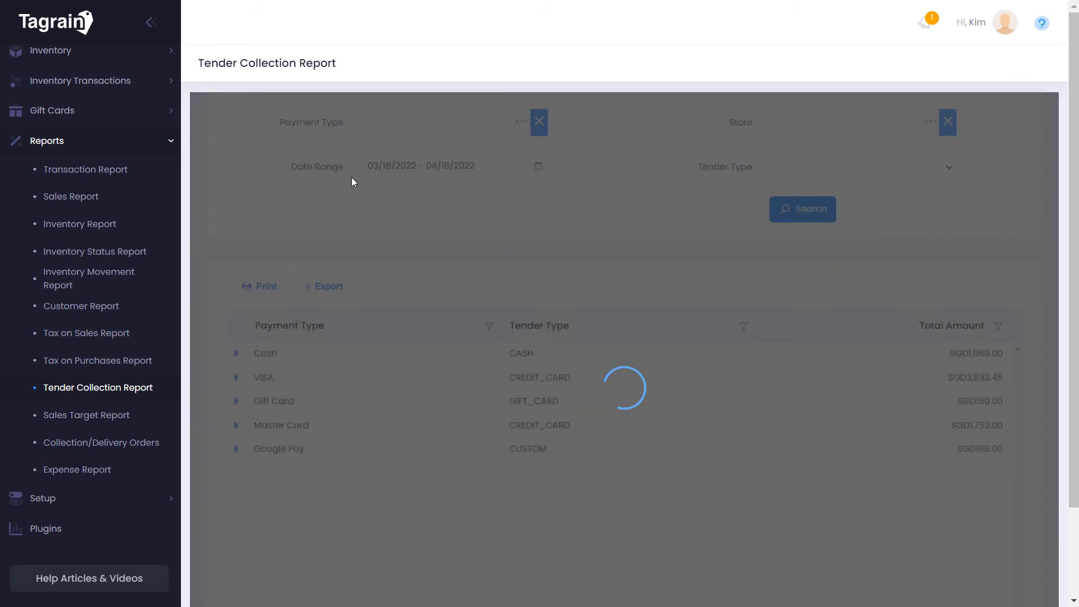
pyautogui.click(150, 21)
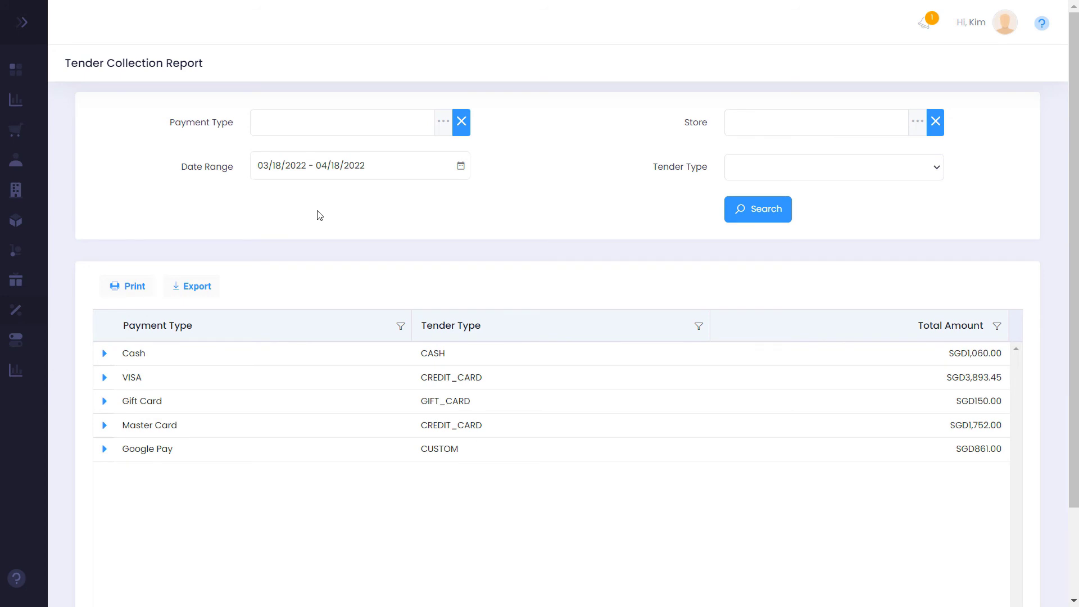
pyautogui.click(106, 355)
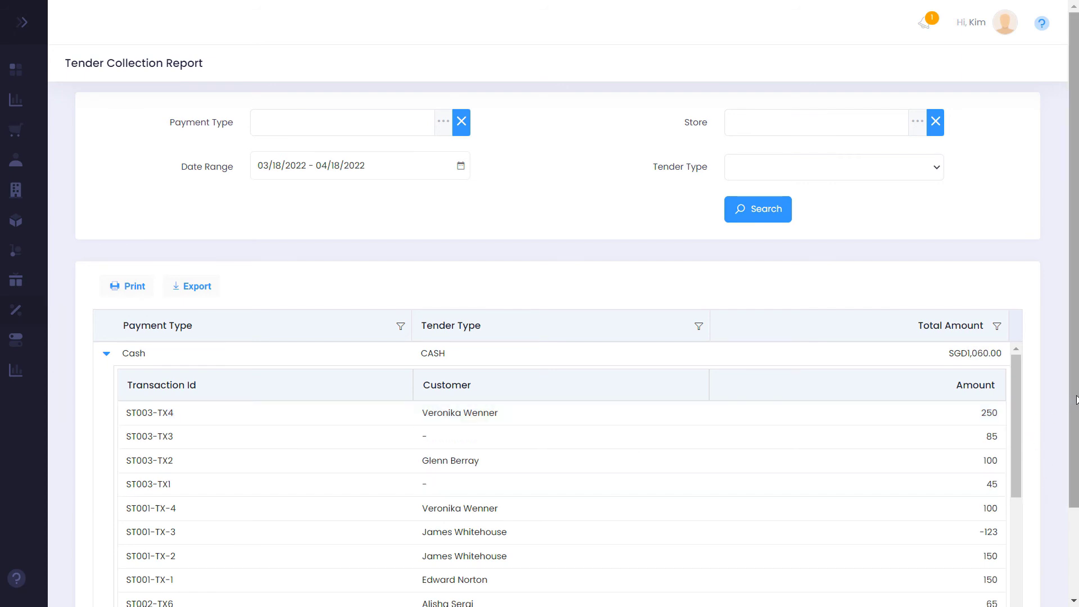
pyautogui.scroll(-1, 1067, 421)
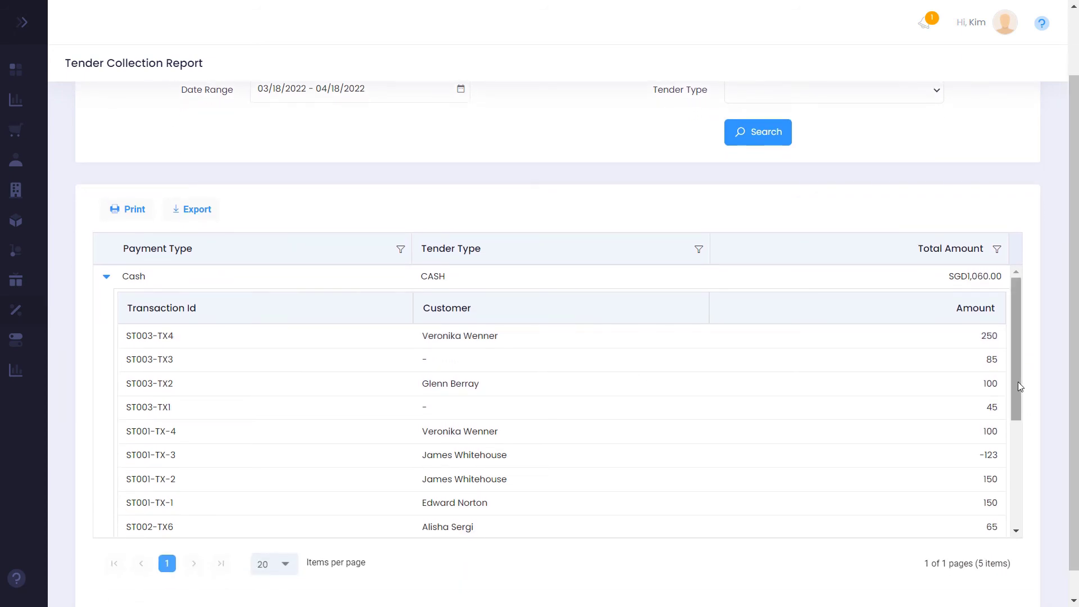
pyautogui.moveTo(1016, 378); pyautogui.dragTo(1018, 491)
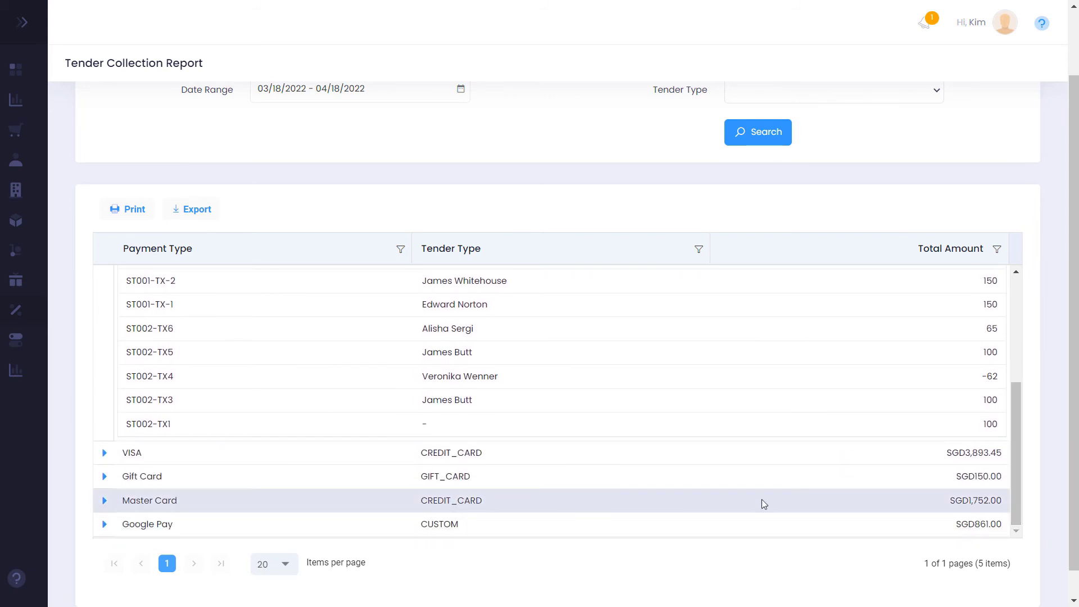
# Expand the Google Pay row to list its individual transactions
pyautogui.click(105, 525)
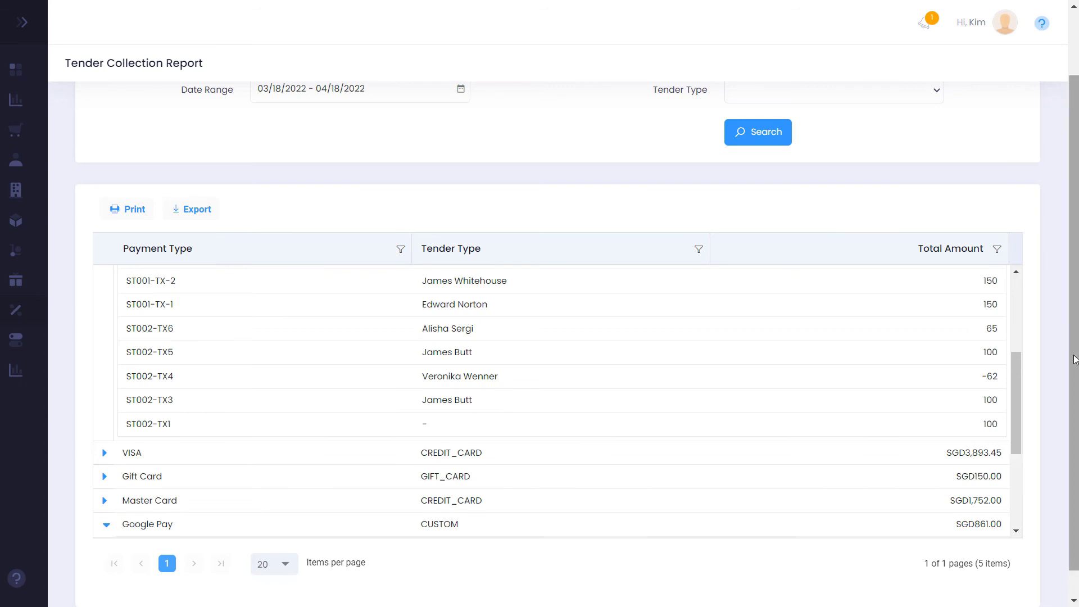
pyautogui.scroll(-1, 1068, 357)
pyautogui.moveTo(1016, 406); pyautogui.dragTo(1017, 489)
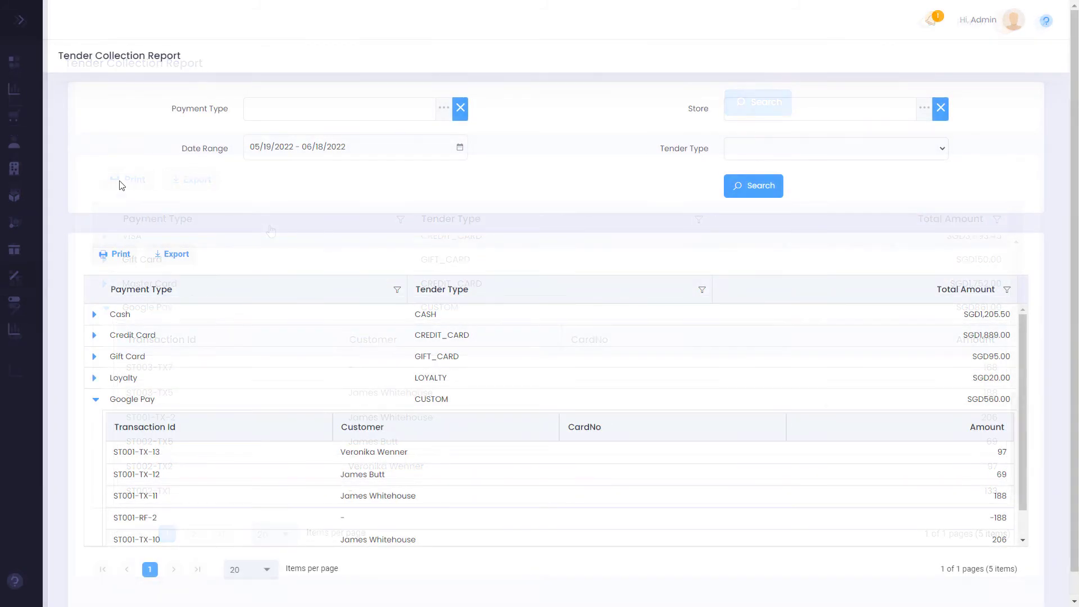
pyautogui.click(20, 20)
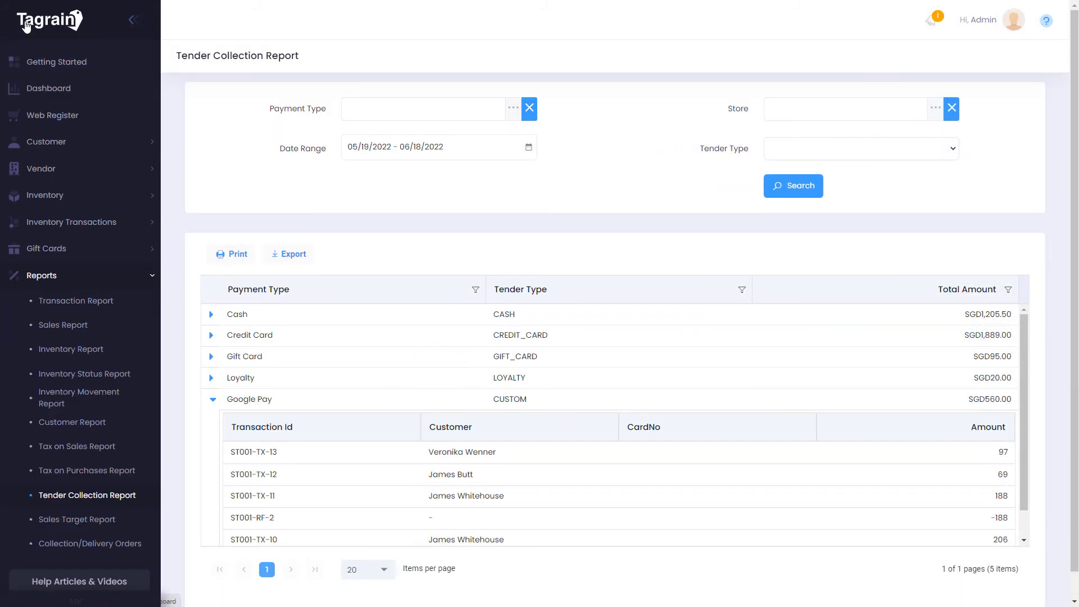
# Close the POS #1 web register and dismiss its Z-tape summary
pyautogui.click(49, 115)
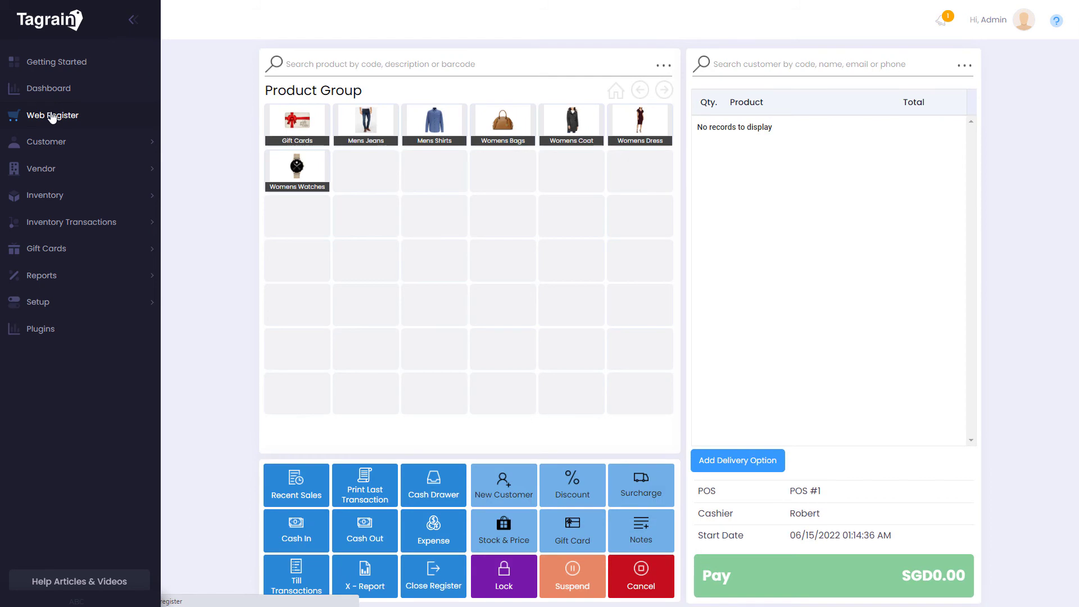
pyautogui.click(431, 581)
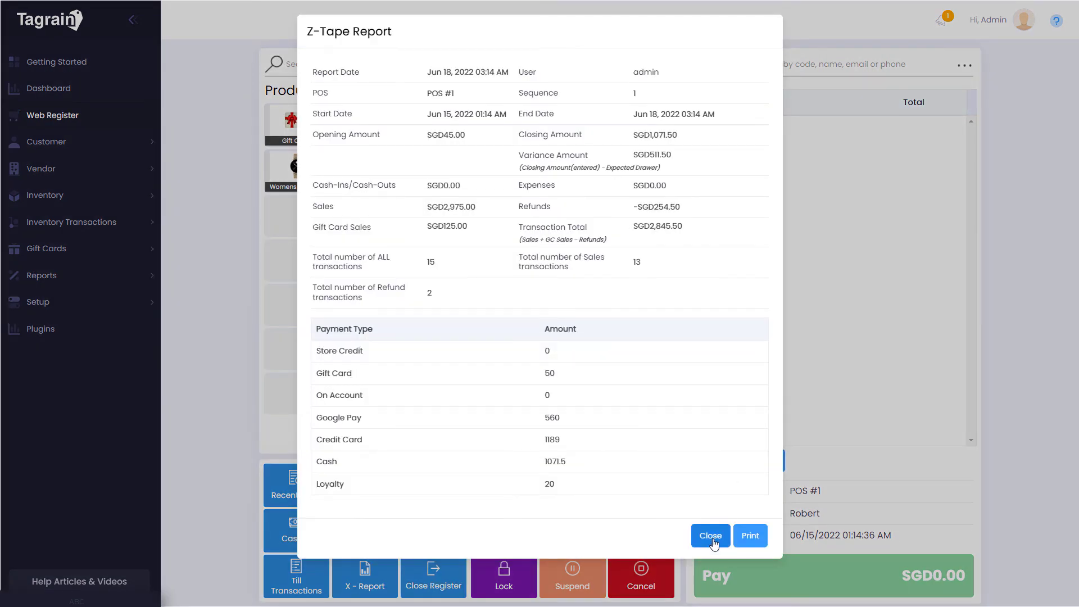
pyautogui.click(710, 535)
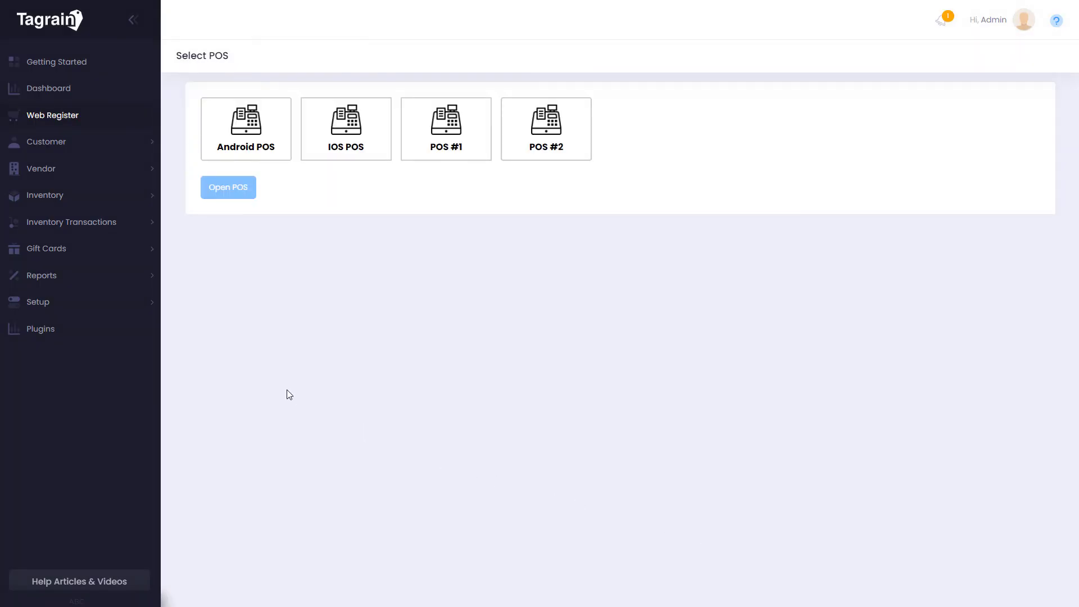
# View the POS #1 session's SGD1,071.50 closing details in the Z-Tape Report
pyautogui.click(66, 286)
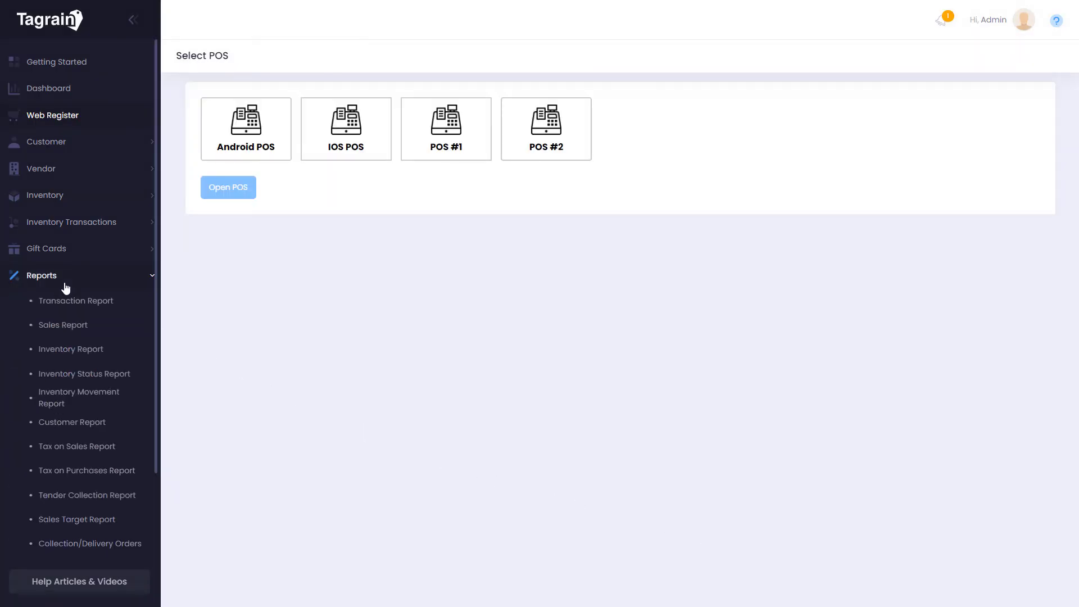
pyautogui.scroll(-3, 68, 360)
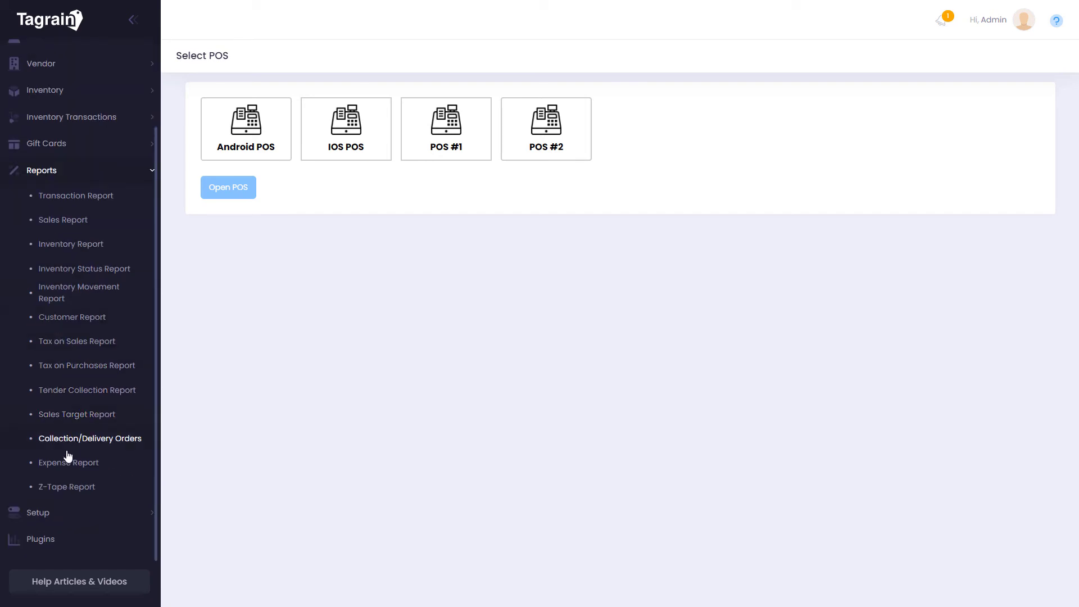
pyautogui.click(67, 489)
pyautogui.click(926, 263)
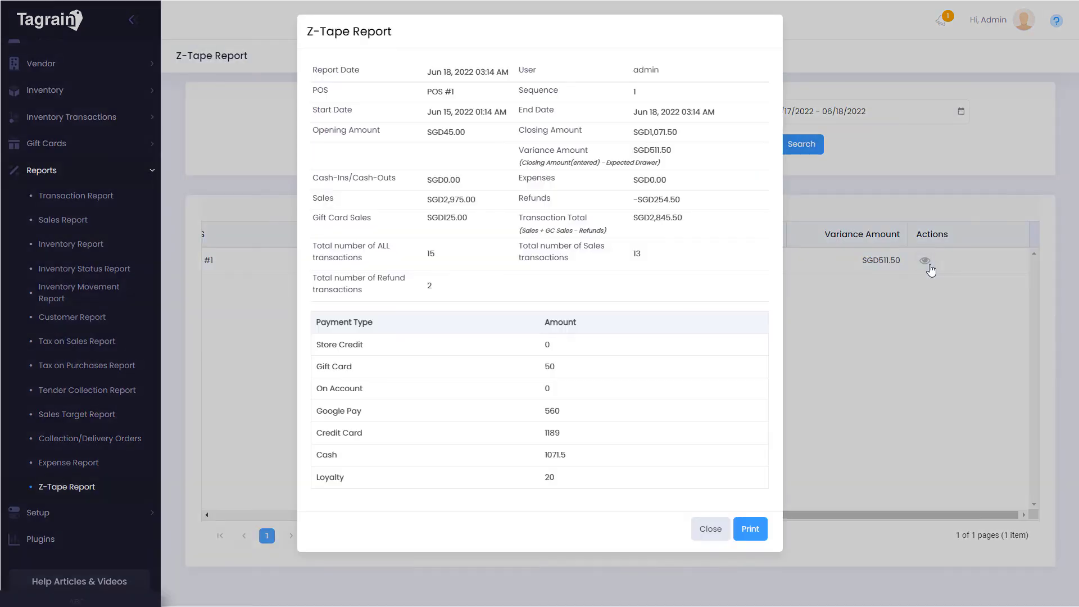
pyautogui.click(931, 270)
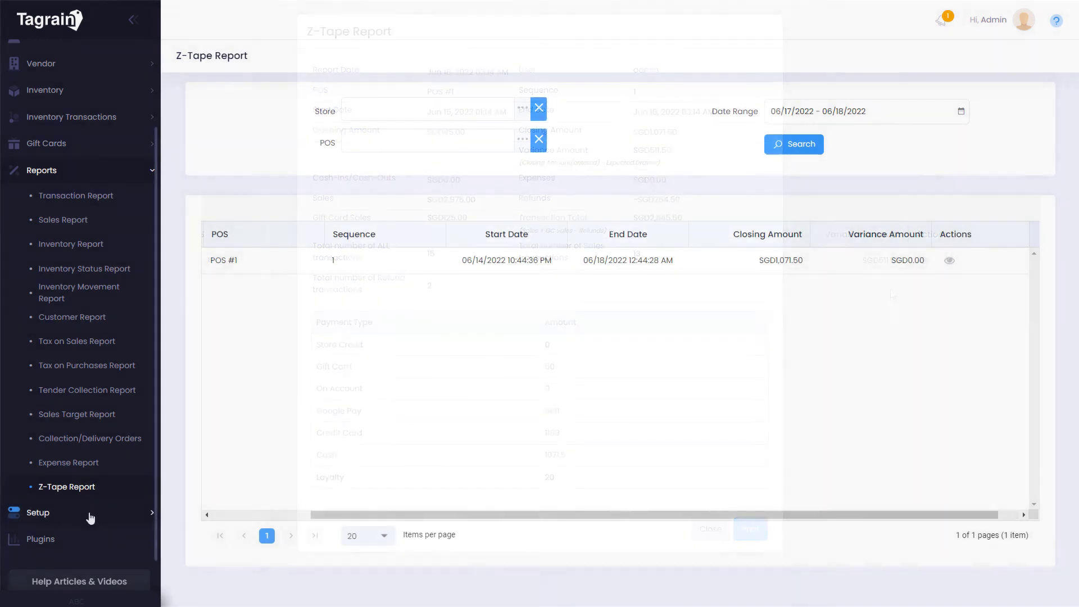
pyautogui.click(88, 512)
pyautogui.scroll(-2, 115, 486)
pyautogui.scroll(-2, 118, 483)
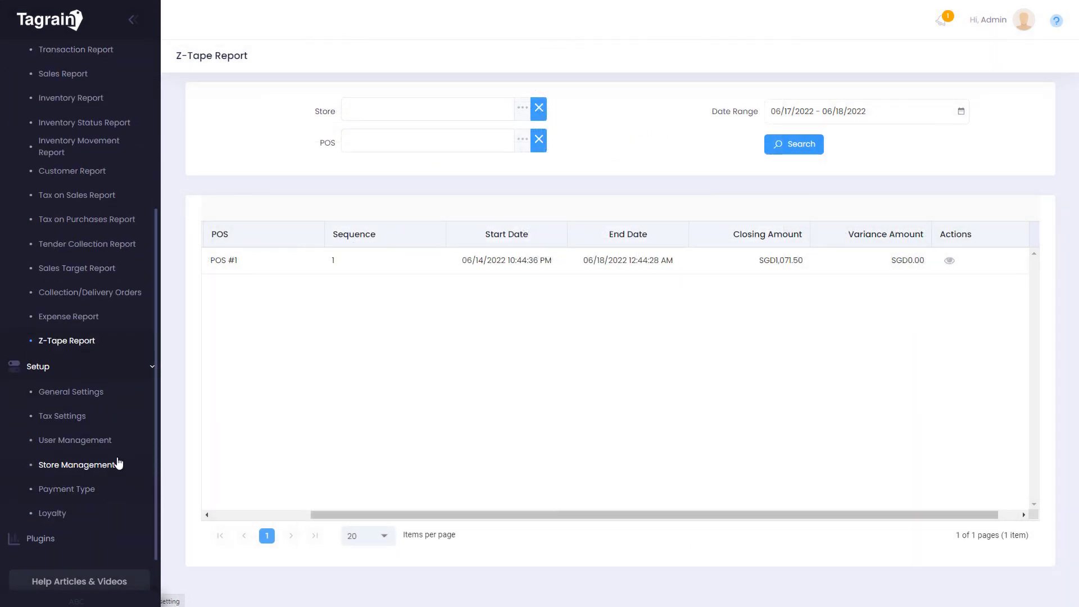
# Open Global Settings under General Settings and read the tooltips on tax-inclusive pricing and ITM-/CUS-/VEN- prefixes
pyautogui.click(104, 393)
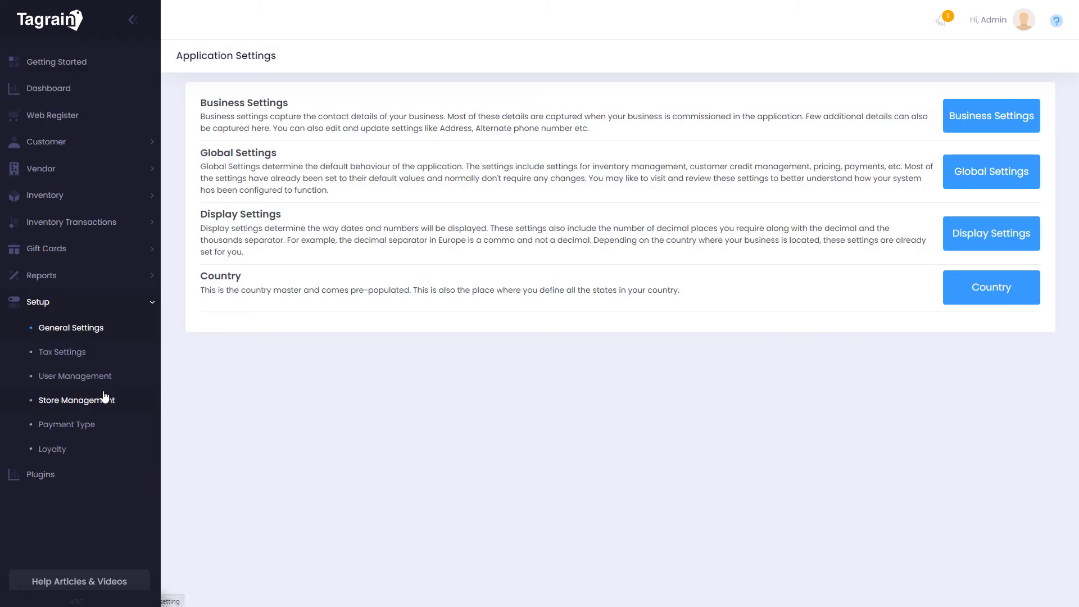
pyautogui.click(958, 176)
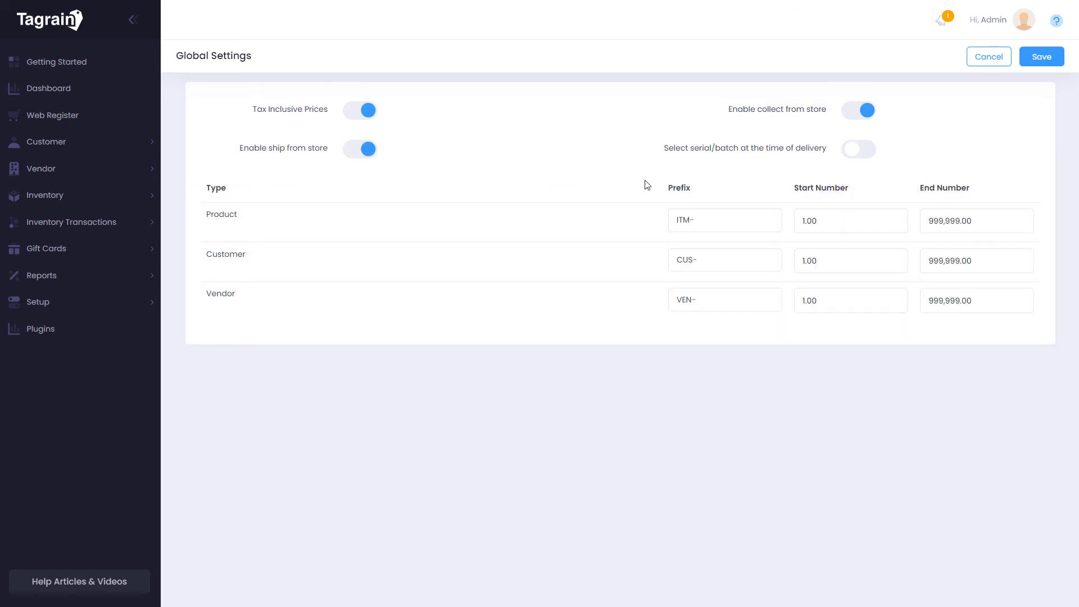
pyautogui.moveTo(296, 112)
pyautogui.moveTo(674, 150)
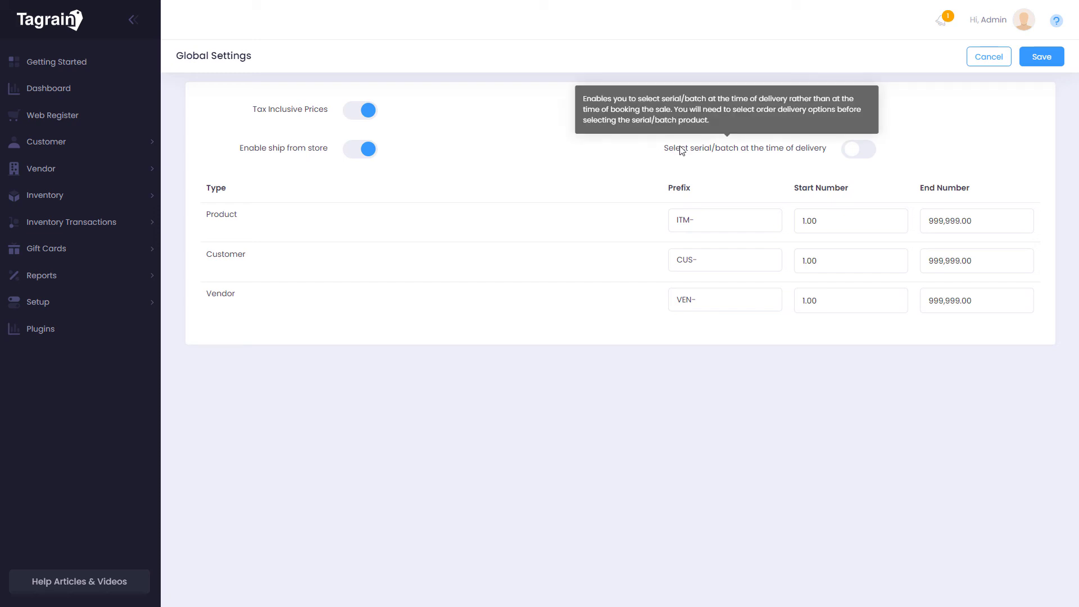
# Review the VAT tax code at rate 7 in Tax Settings and cancel without changes
pyautogui.click(989, 59)
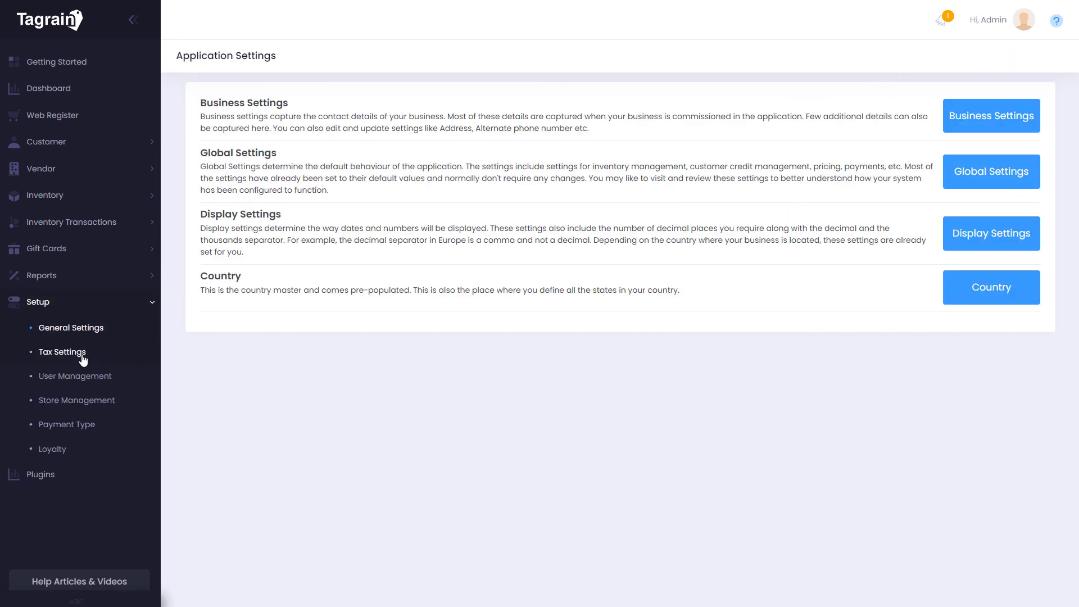
pyautogui.click(81, 356)
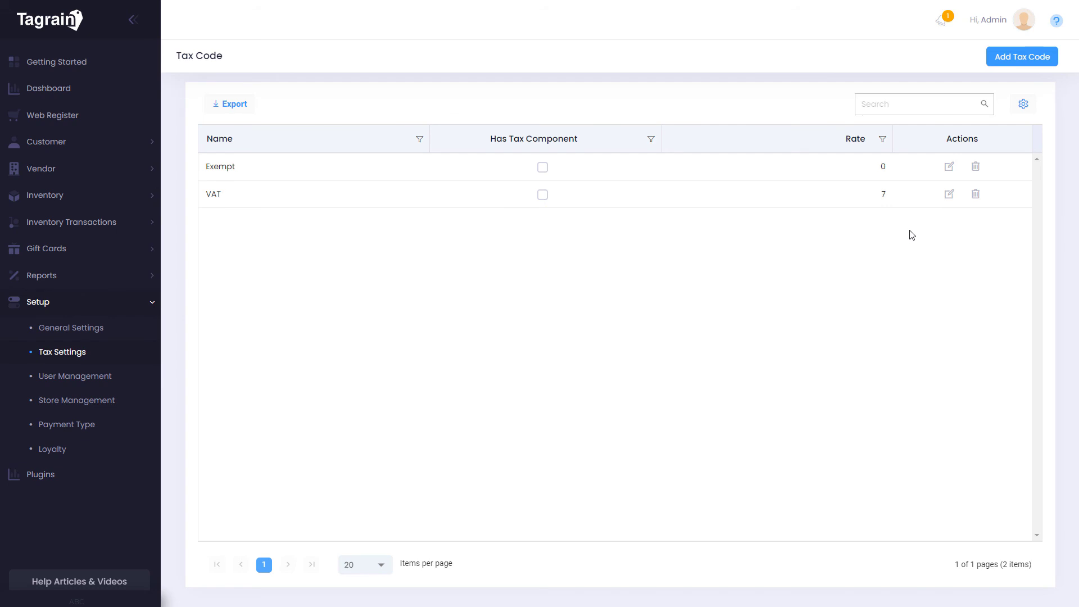
pyautogui.click(949, 196)
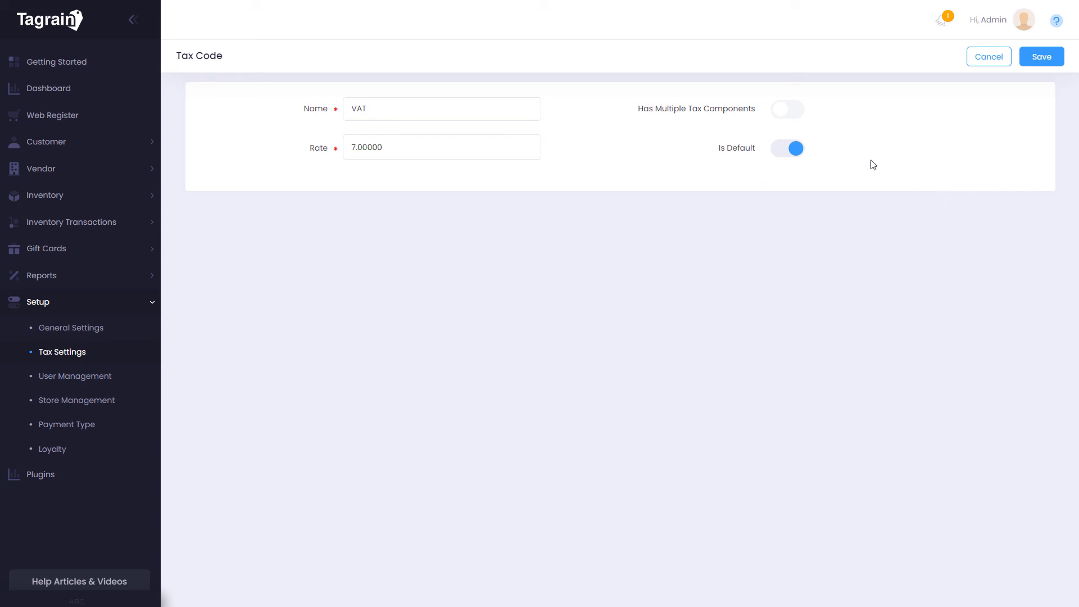
pyautogui.click(987, 59)
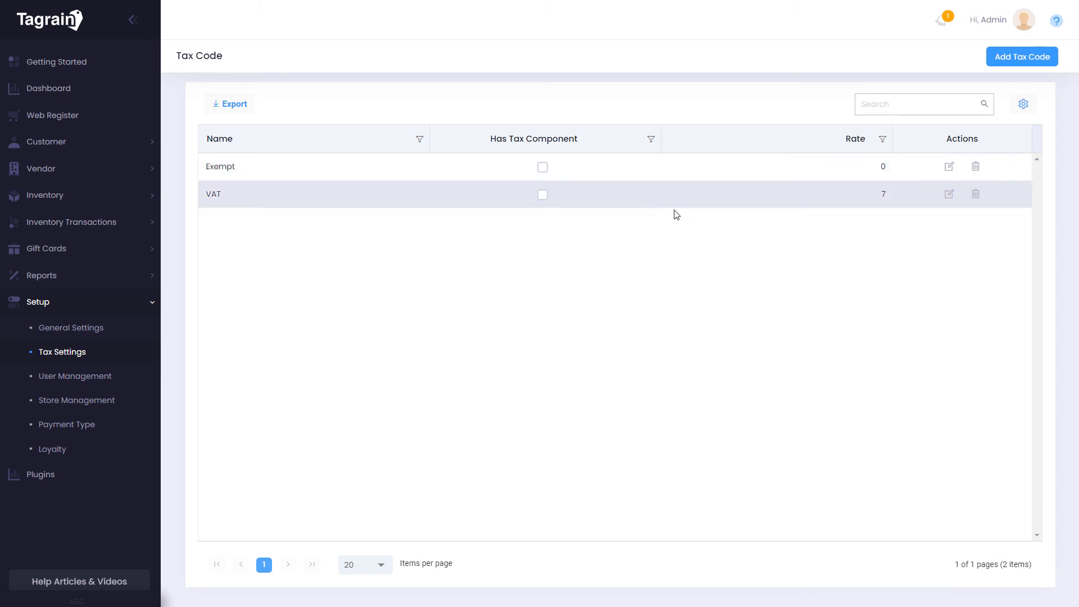
pyautogui.click(104, 376)
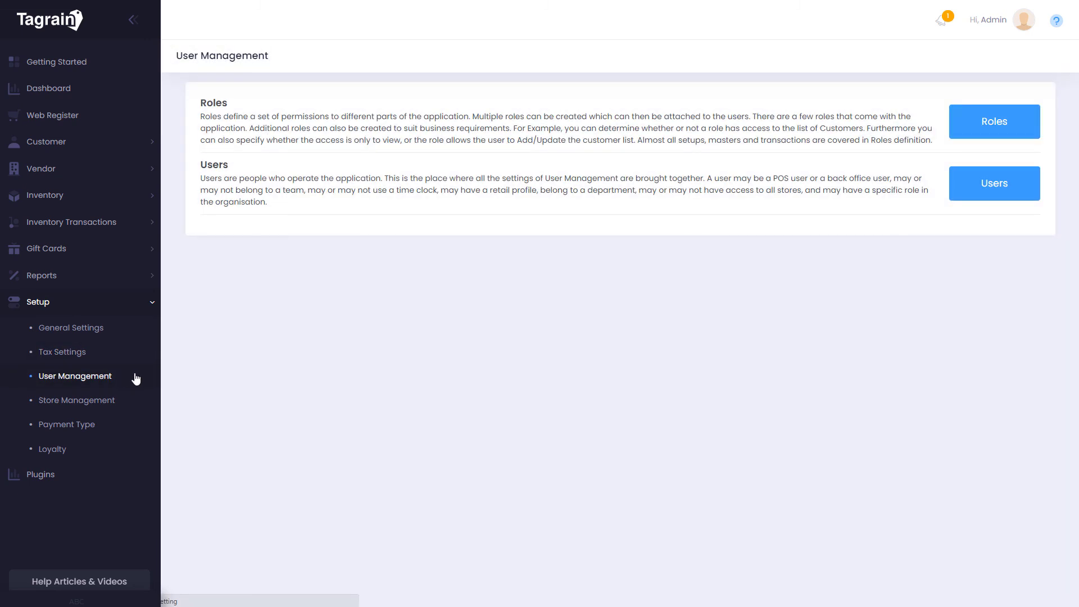
pyautogui.click(973, 132)
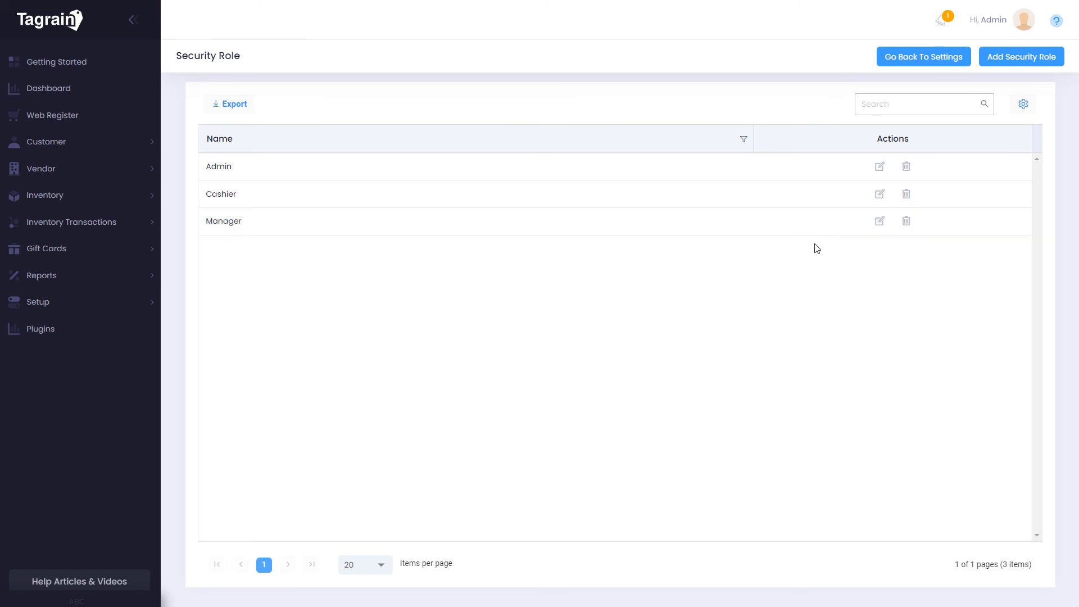
pyautogui.click(928, 63)
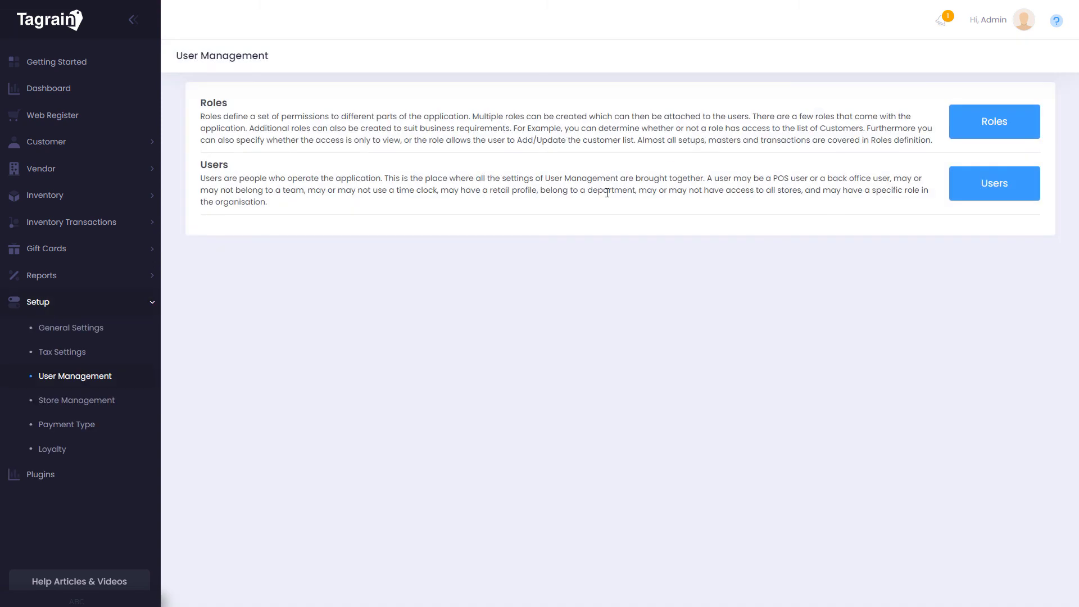
# Inspect Marina Bay Store's details in Store Management and discard without saving
pyautogui.click(112, 402)
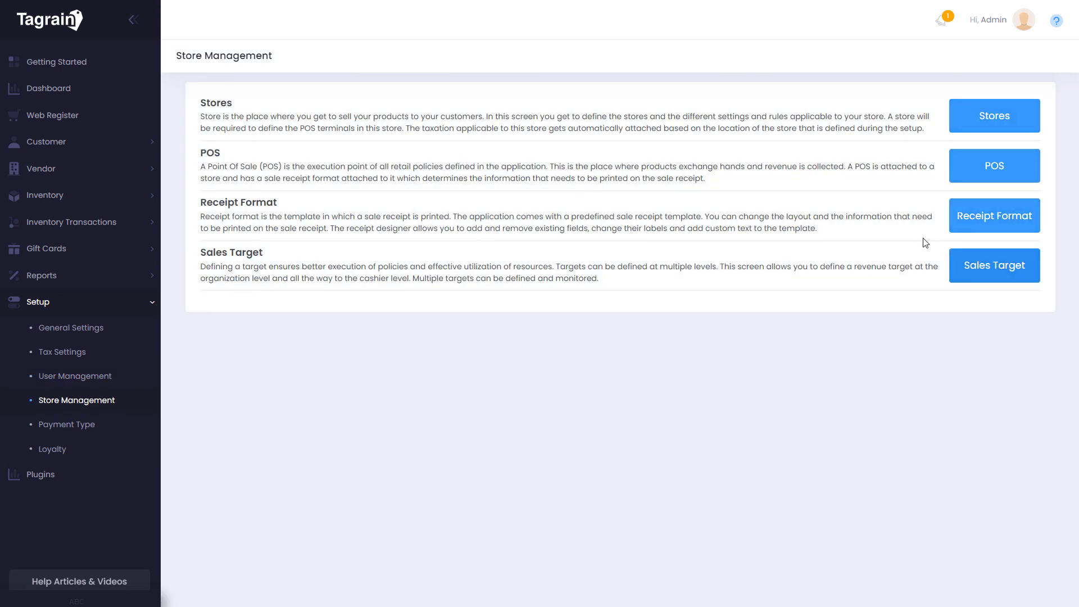
pyautogui.click(998, 118)
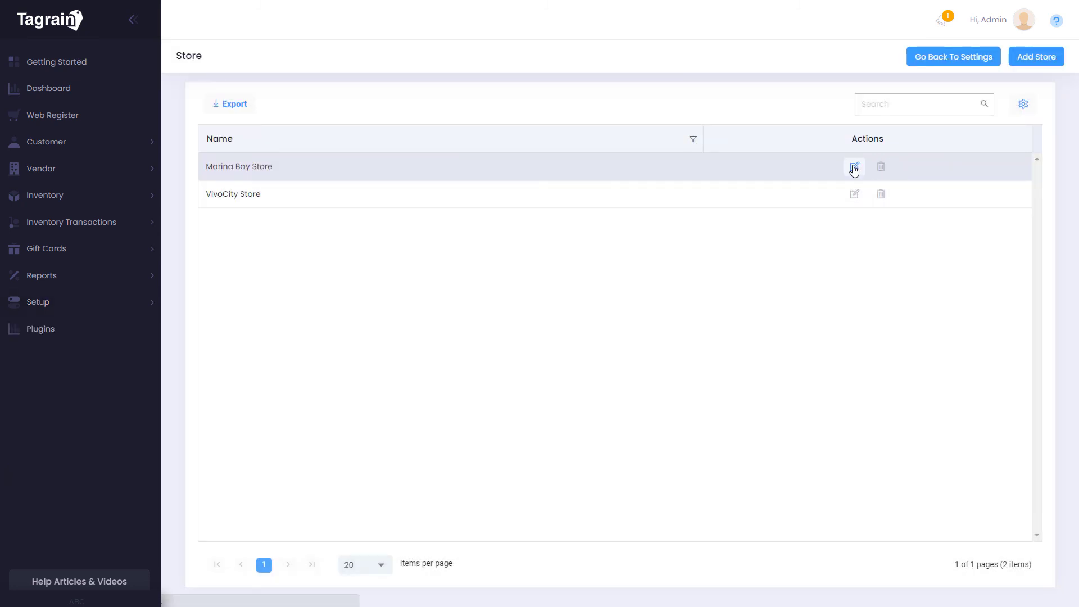
pyautogui.click(854, 168)
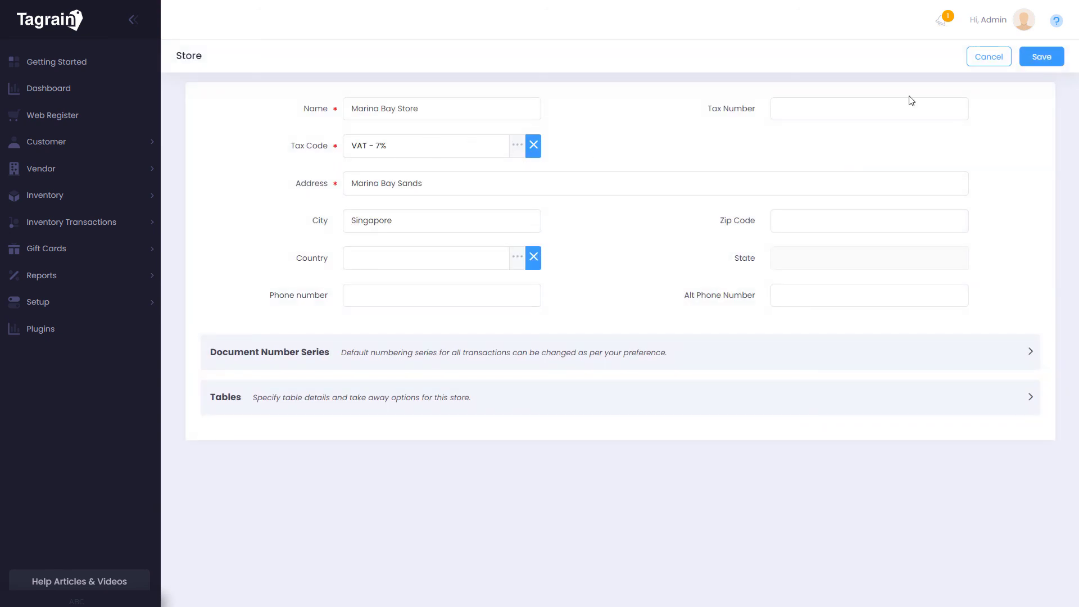
pyautogui.click(982, 60)
# Inspect POS #1's settings in the POS list and close without saving
pyautogui.click(996, 163)
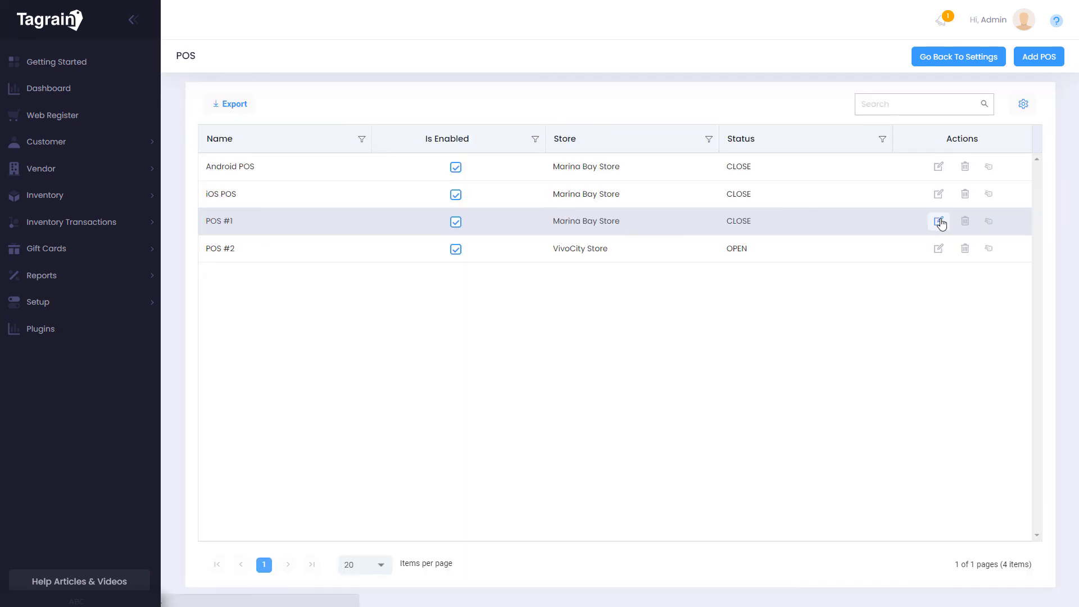
pyautogui.click(937, 219)
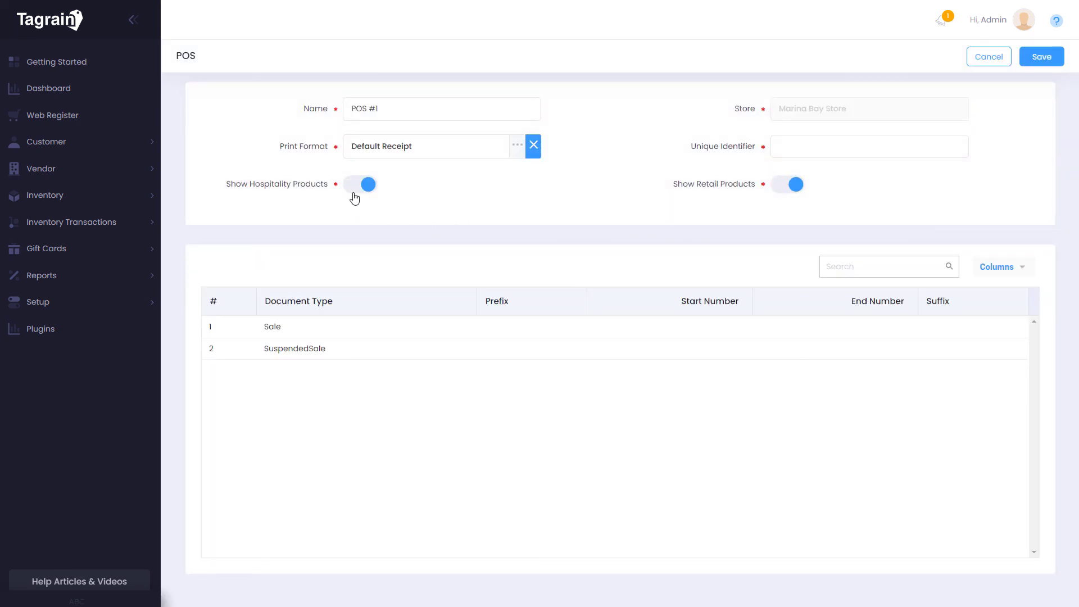
pyautogui.moveTo(709, 198)
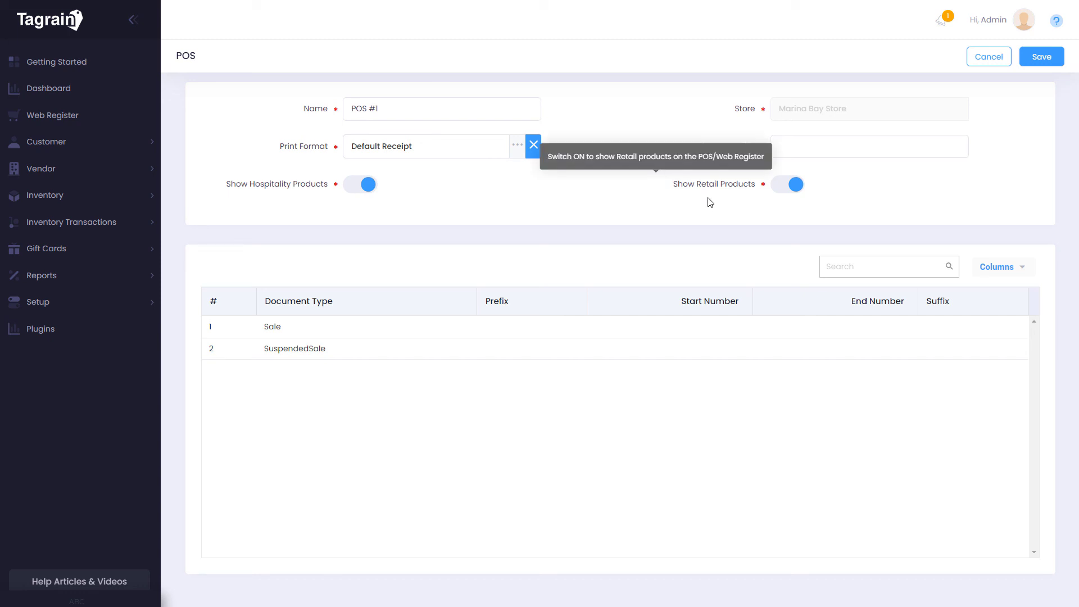
pyautogui.click(988, 63)
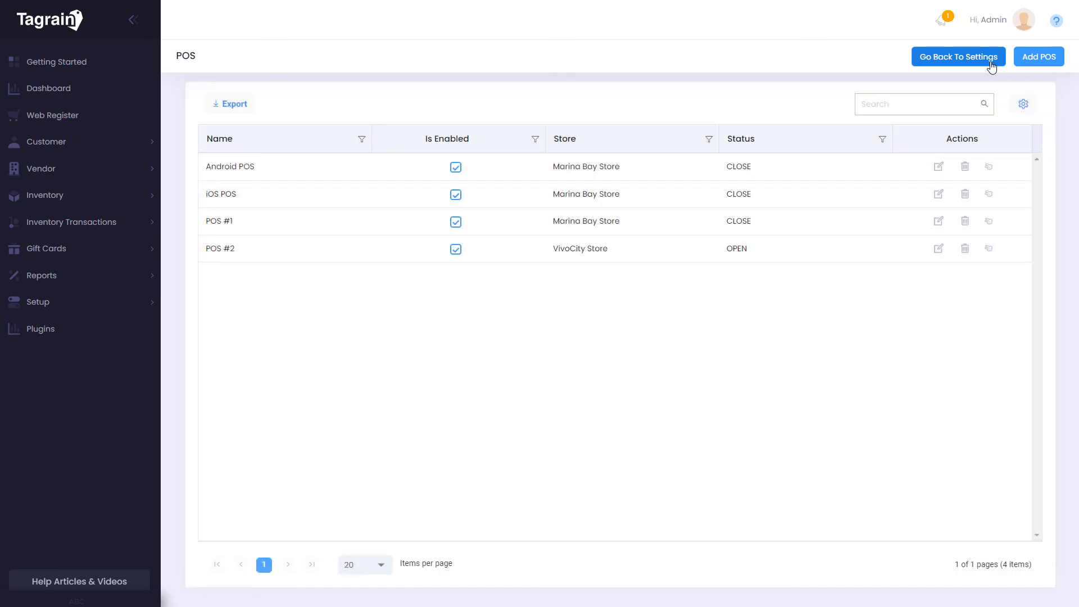
pyautogui.click(989, 63)
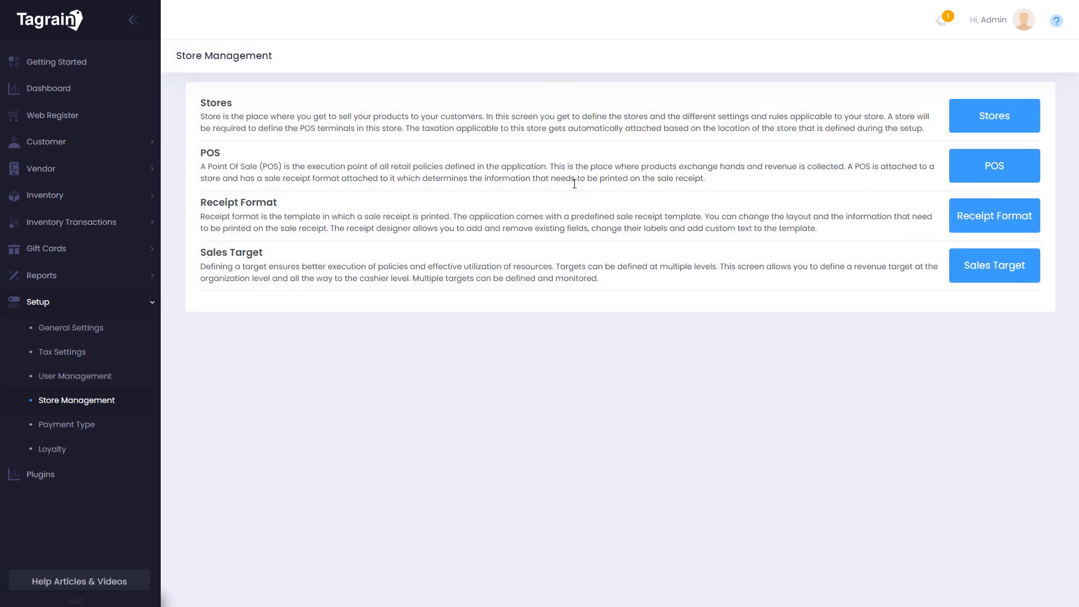
pyautogui.click(993, 216)
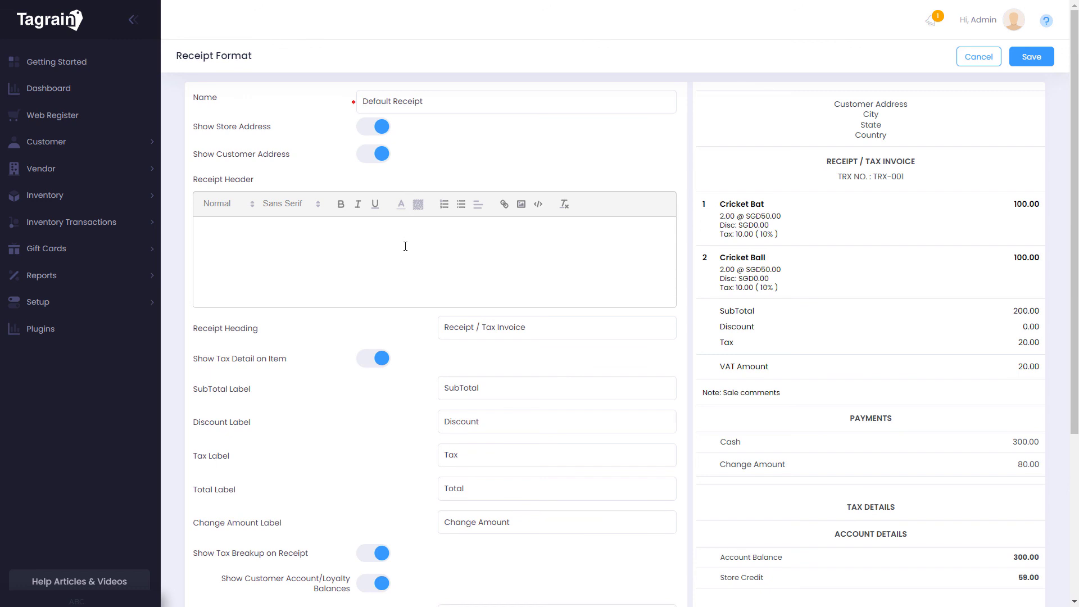
pyautogui.scroll(-4, 405, 246)
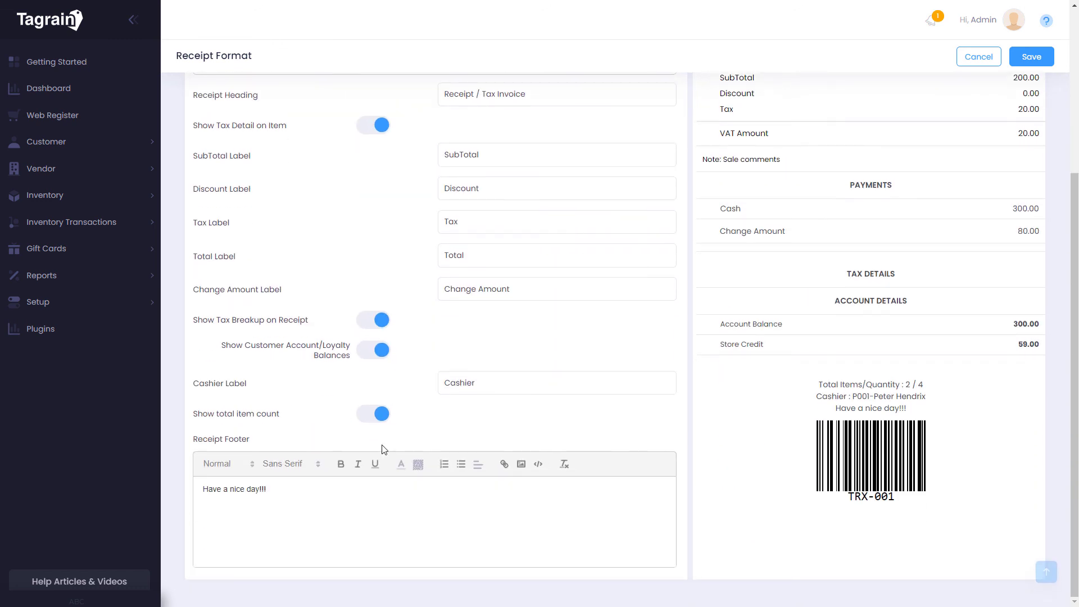
pyautogui.scroll(4, 385, 488)
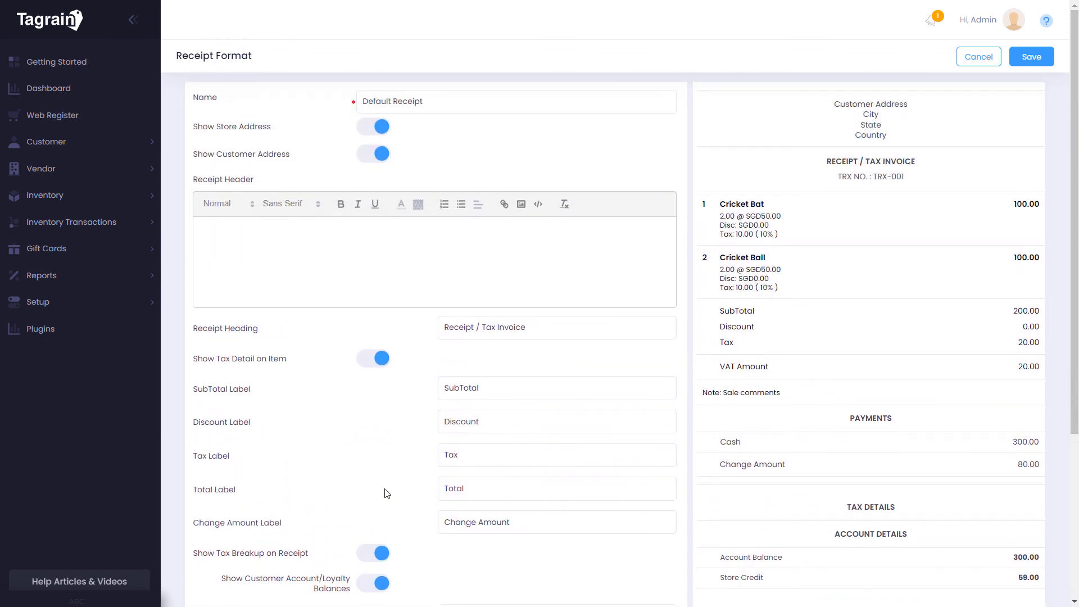
pyautogui.click(975, 63)
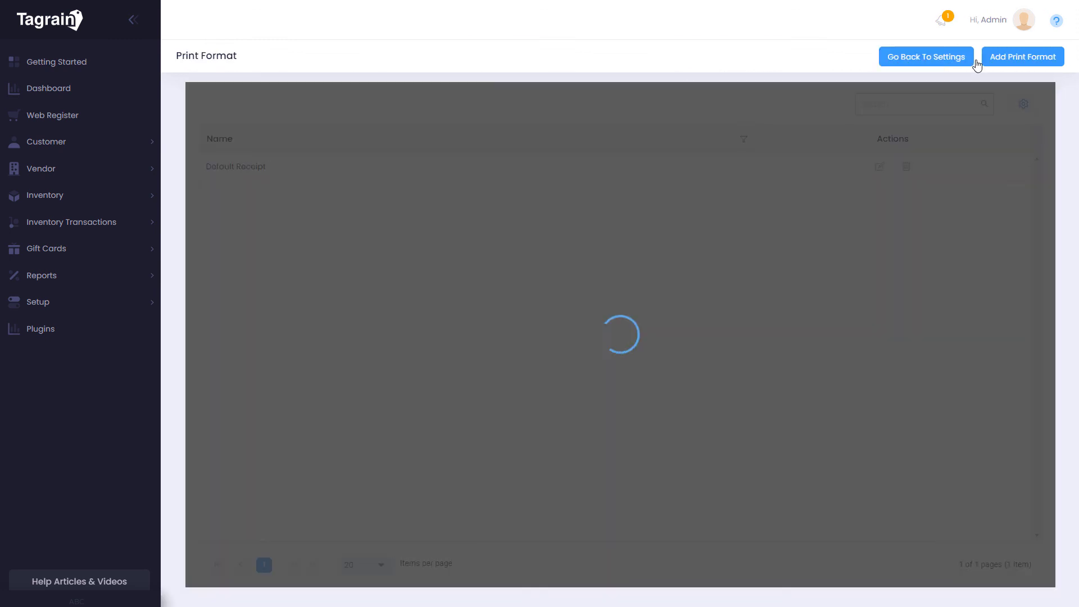
pyautogui.click(882, 60)
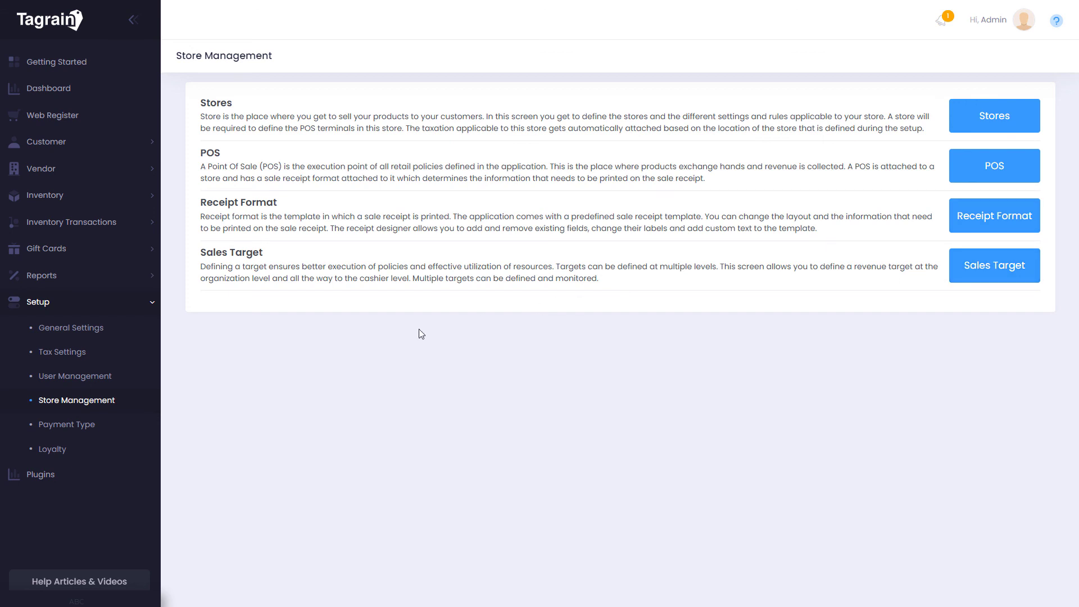
# Show the Payment Type list with its seven active types, Cash through Store Credit
pyautogui.click(87, 425)
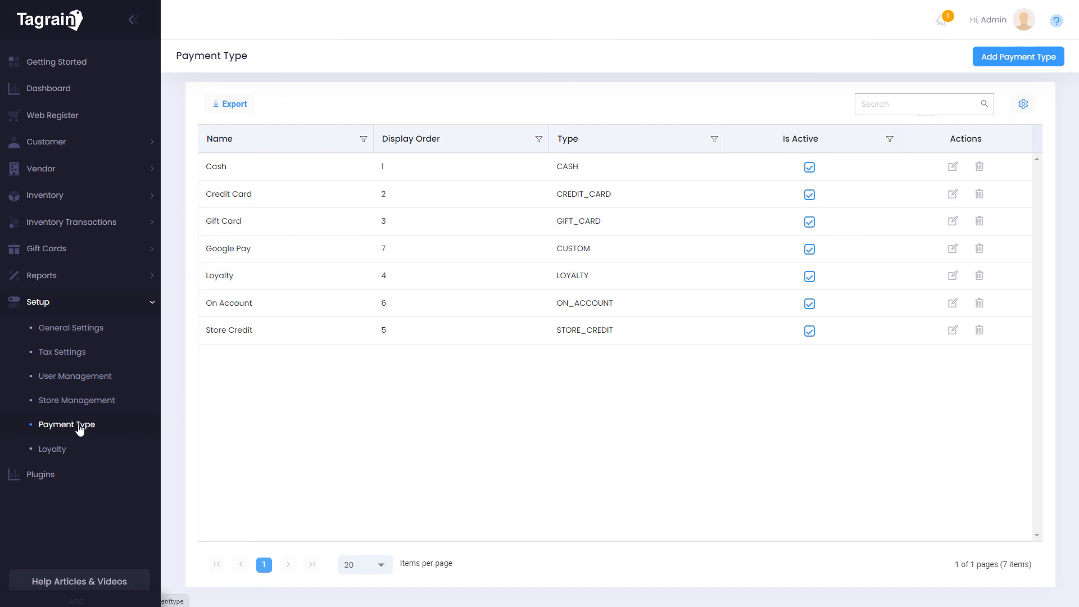
# Go to the Web Register and search Help Articles & Videos for web register tutorials
pyautogui.click(73, 120)
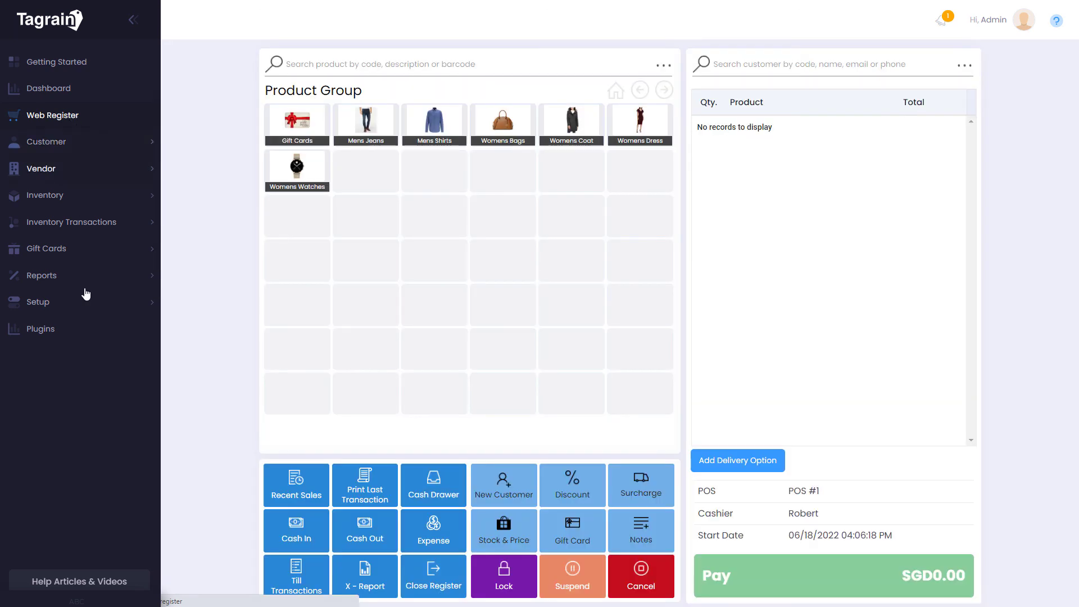
pyautogui.click(74, 585)
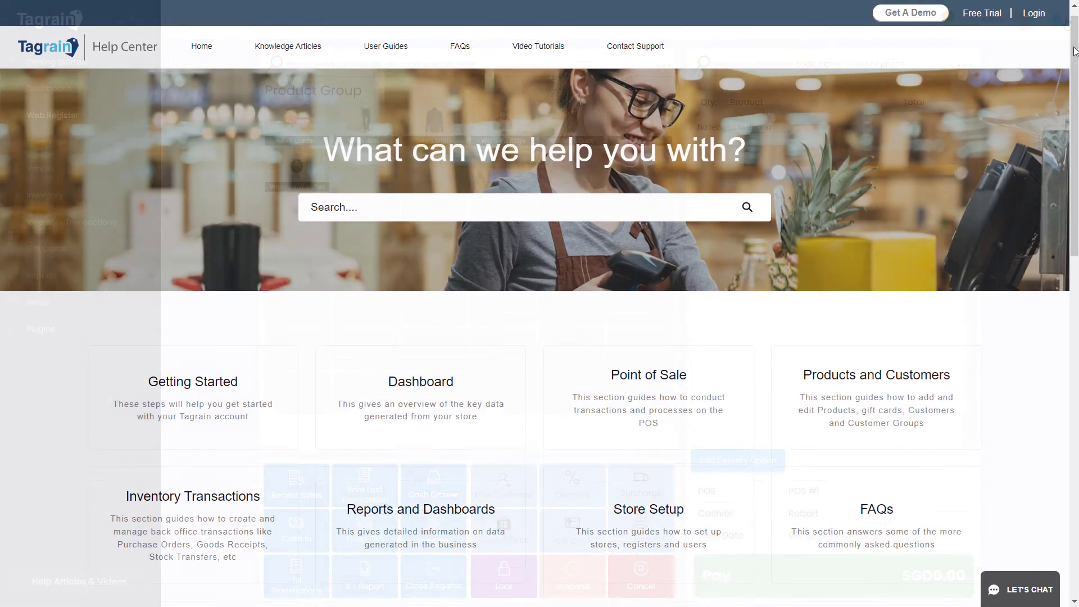
# Scroll down through the Help Center home page onto the Tagrain website
pyautogui.scroll(-3, 1073, 87)
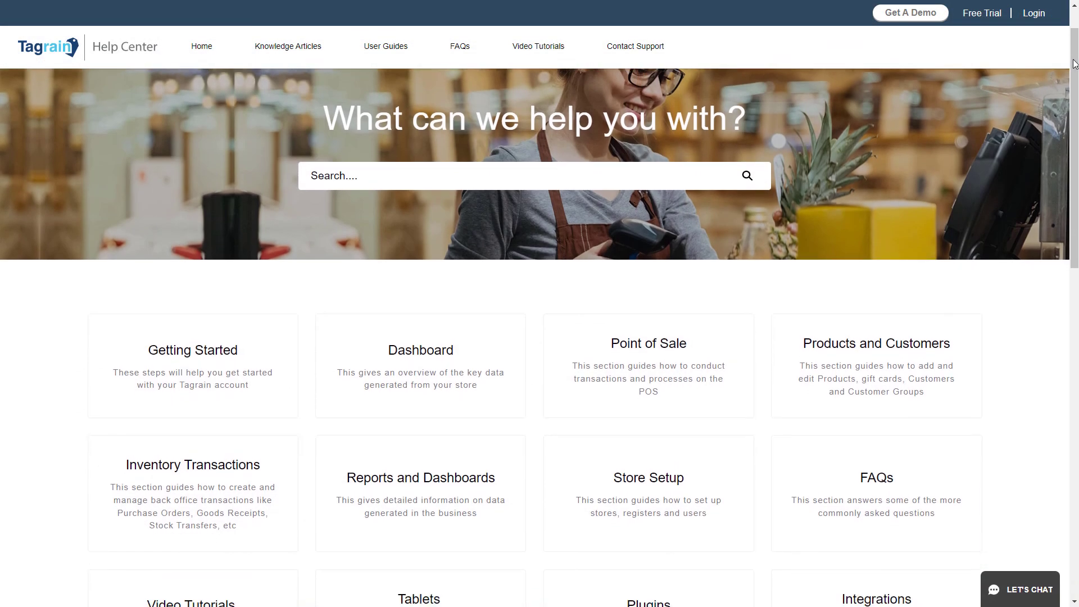
pyautogui.moveTo(1073, 87); pyautogui.dragTo(1072, 298)
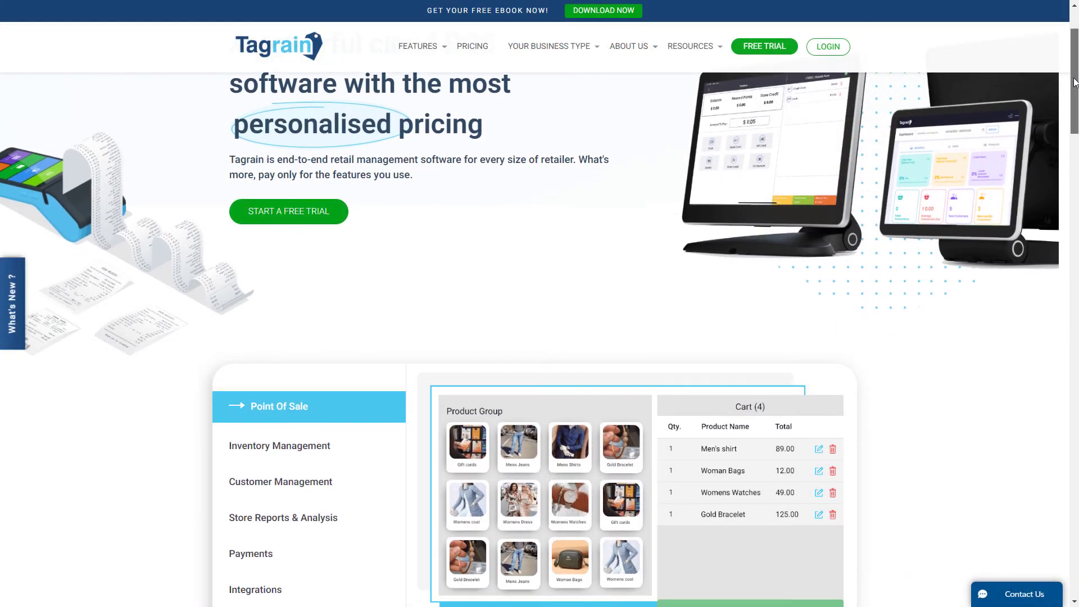
pyautogui.moveTo(1074, 82); pyautogui.dragTo(1074, 194)
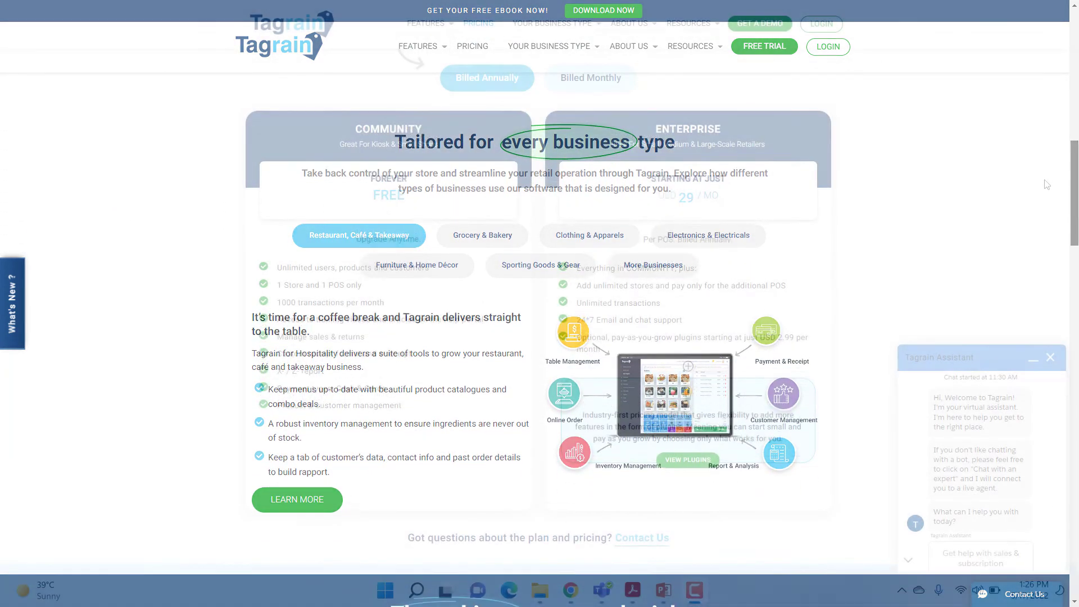